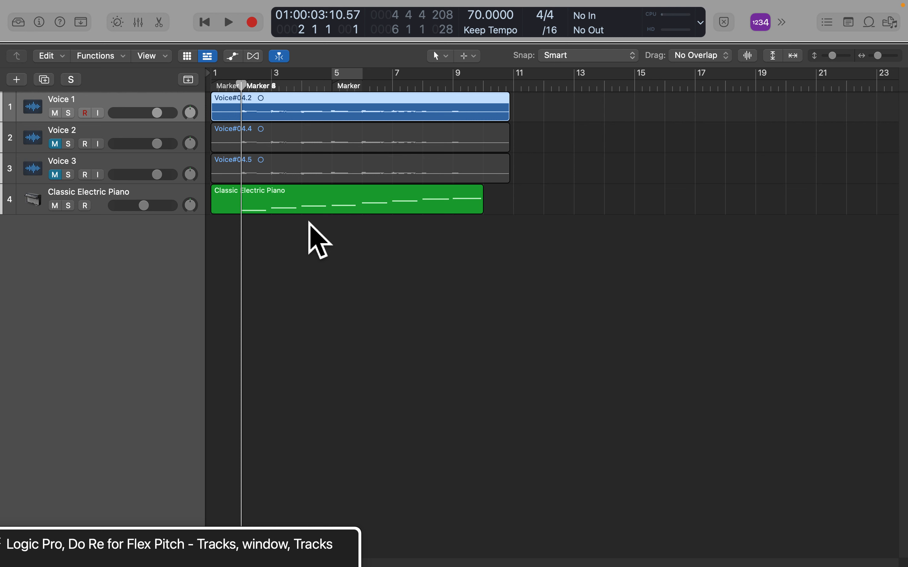
- Go to the Voice 1 track header and return the playhead to the start of the project
{"action": "key", "text": "ctrl+alt+shift+Down"}
{"action": "key", "text": "ctrl+alt+Right"}
{"action": "key", "text": "ctrl+alt+shift+Down"}
{"action": "key", "text": "ctrl+alt+shift+Down"}
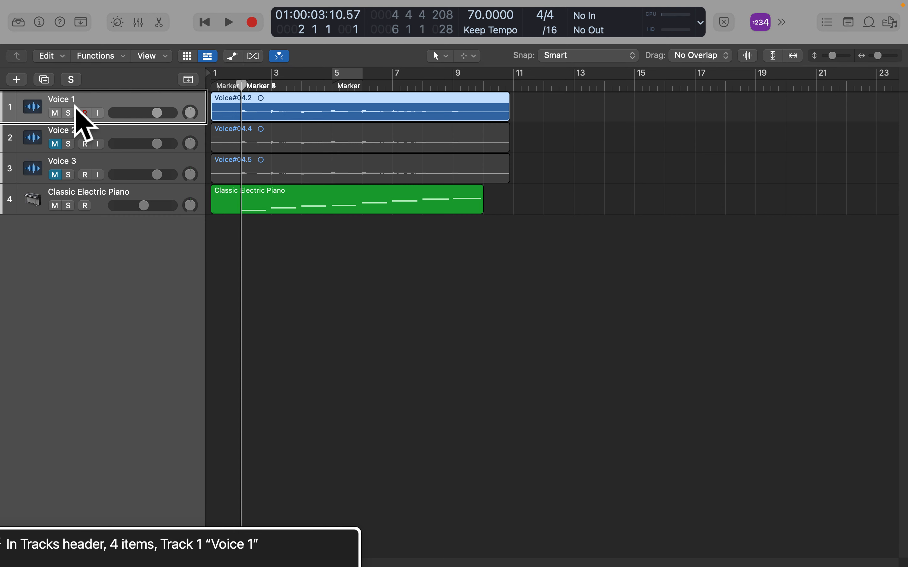
{"action": "key", "text": "Return"}
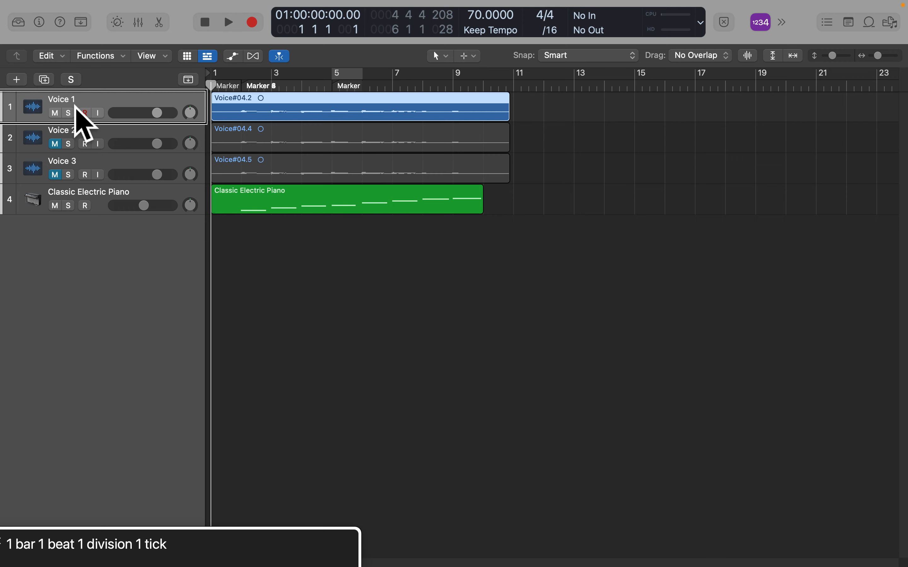
- Go through the headers of the Voice 2, Voice 3 and Classic Electric Piano tracks and reselect Voice 1
{"action": "left_click", "coordinate": [75, 137]}
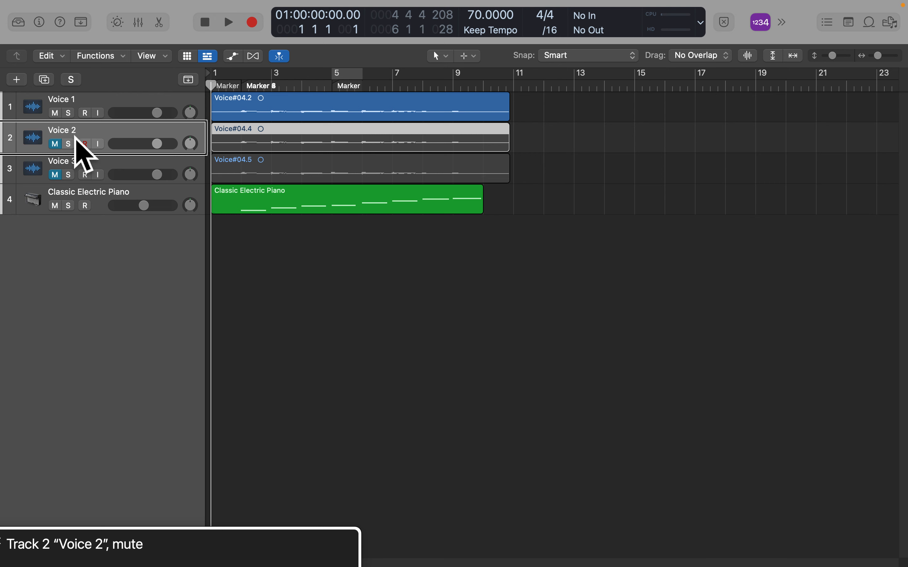
{"action": "left_click", "coordinate": [75, 107]}
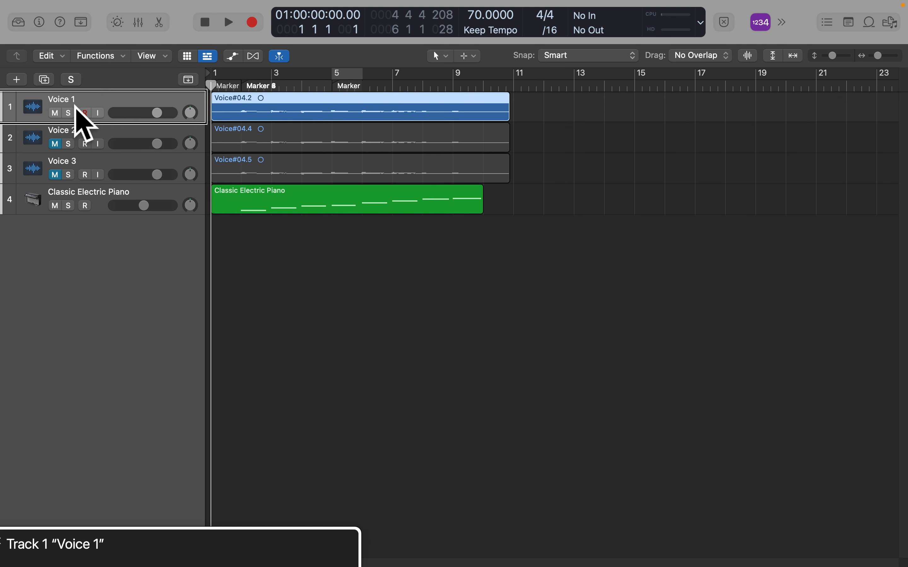
{"action": "key", "text": "ctrl+alt+Right"}
{"action": "key", "text": "ctrl+alt+Left"}
{"action": "left_click", "coordinate": [76, 137]}
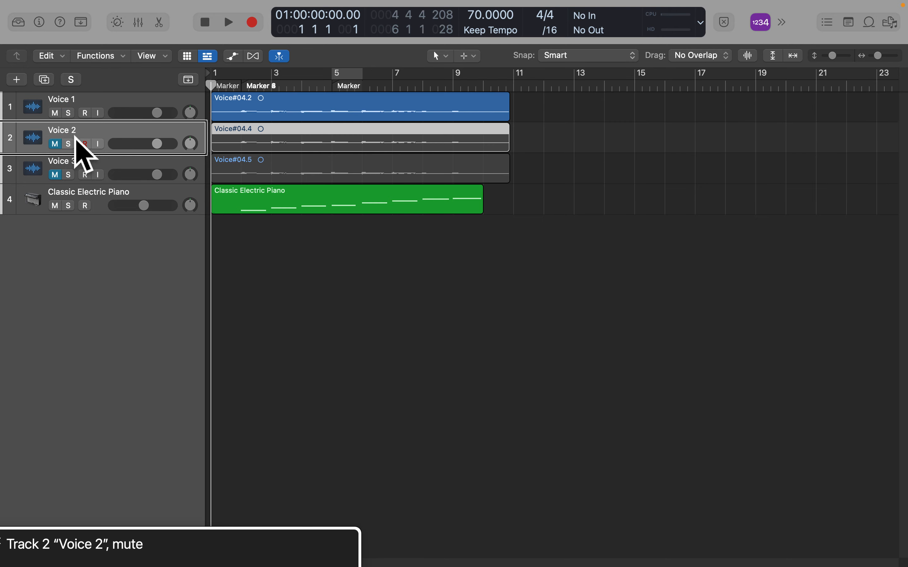
{"action": "left_click", "coordinate": [75, 168]}
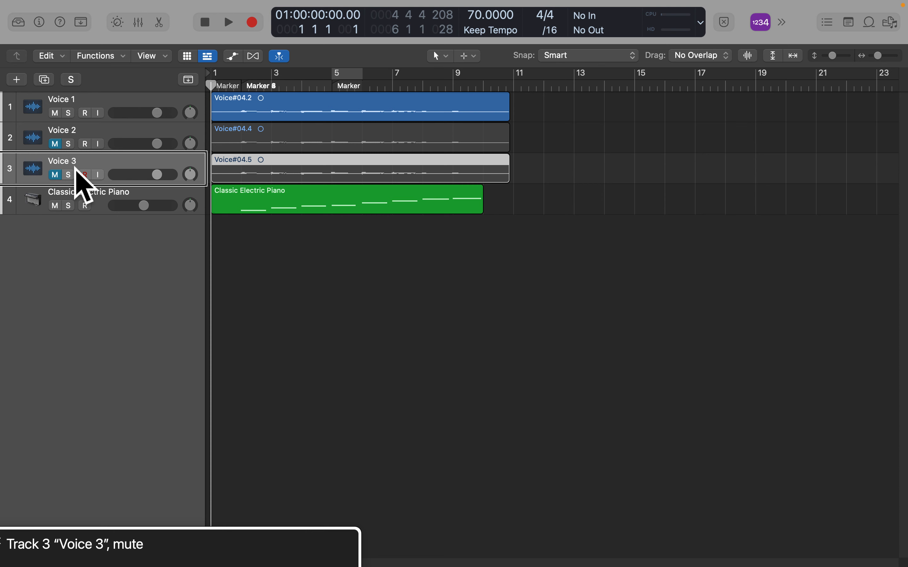
{"action": "left_click", "coordinate": [108, 210]}
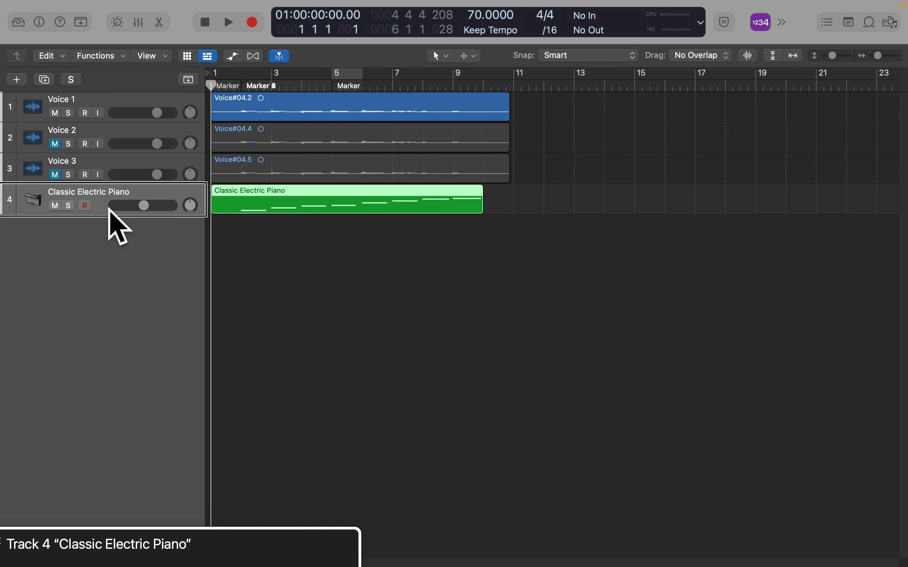
{"action": "left_click", "coordinate": [75, 106]}
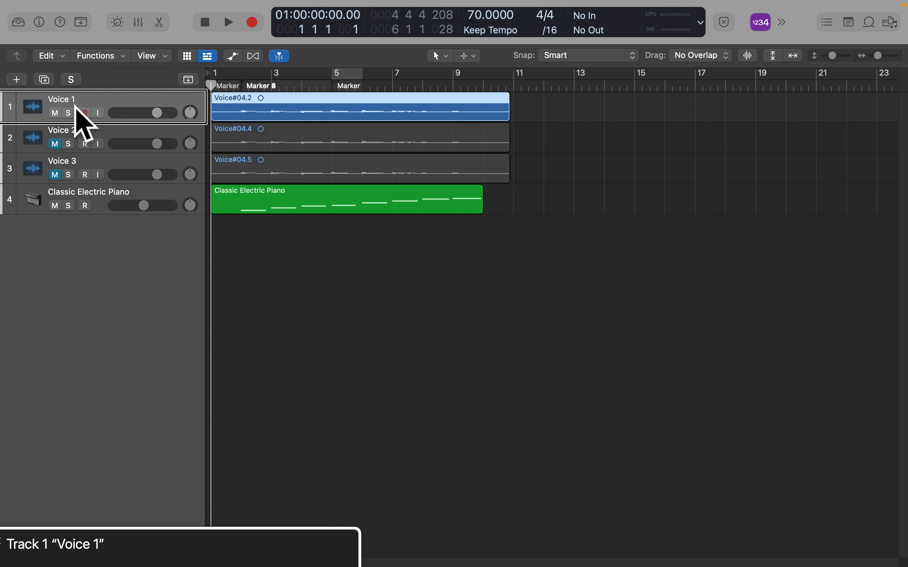
- Move the playhead to bar 2, listen to the project from there and stop playback
{"action": "key", "text": "period"}
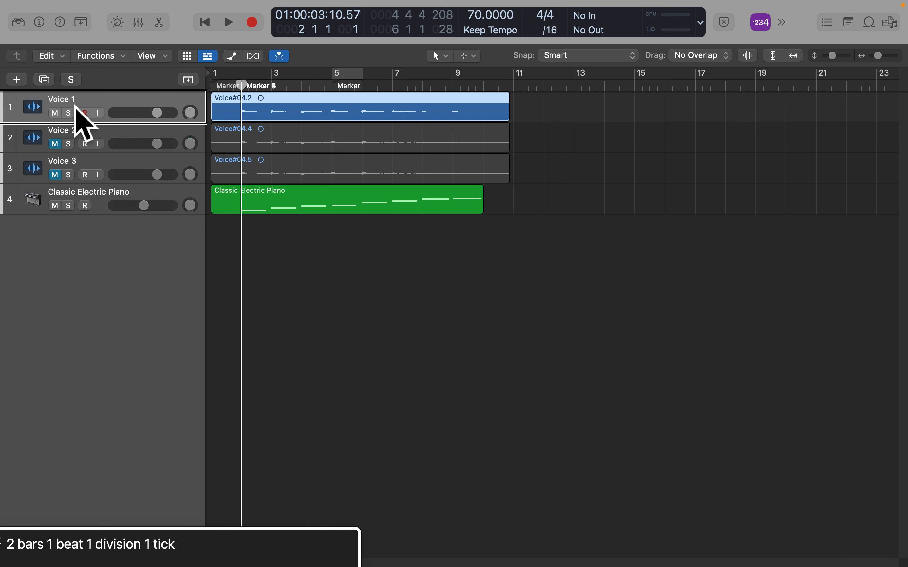
{"action": "key", "text": "space"}
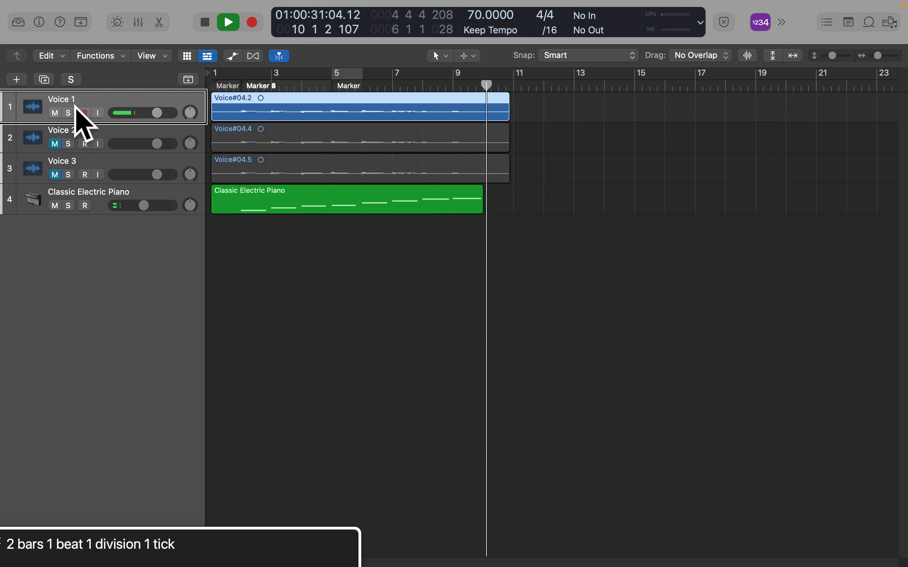
{"action": "key", "text": "space"}
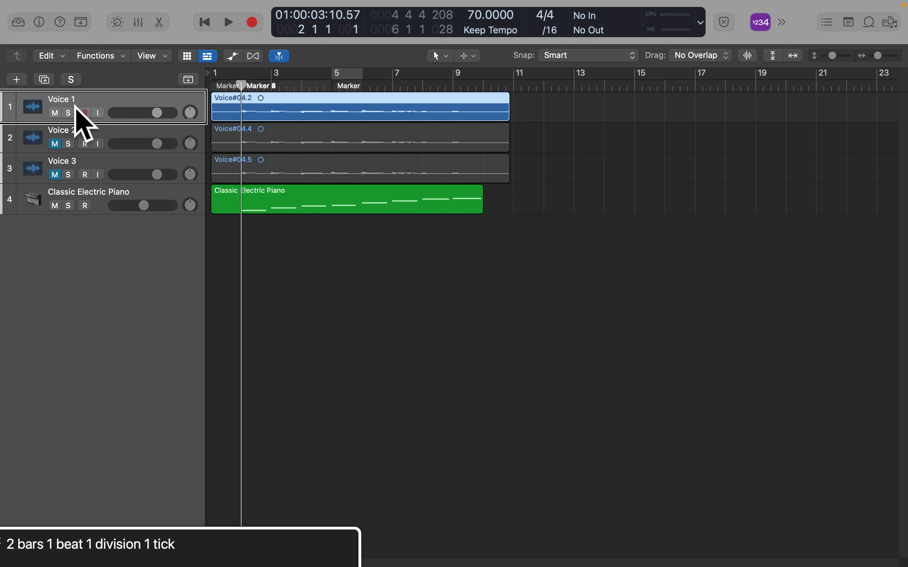
- Listen to the project from bar 4 and from bar 6, stopping playback each time
{"action": "key", "text": "period"}
{"action": "key", "text": "period"}
{"action": "key", "text": "space"}
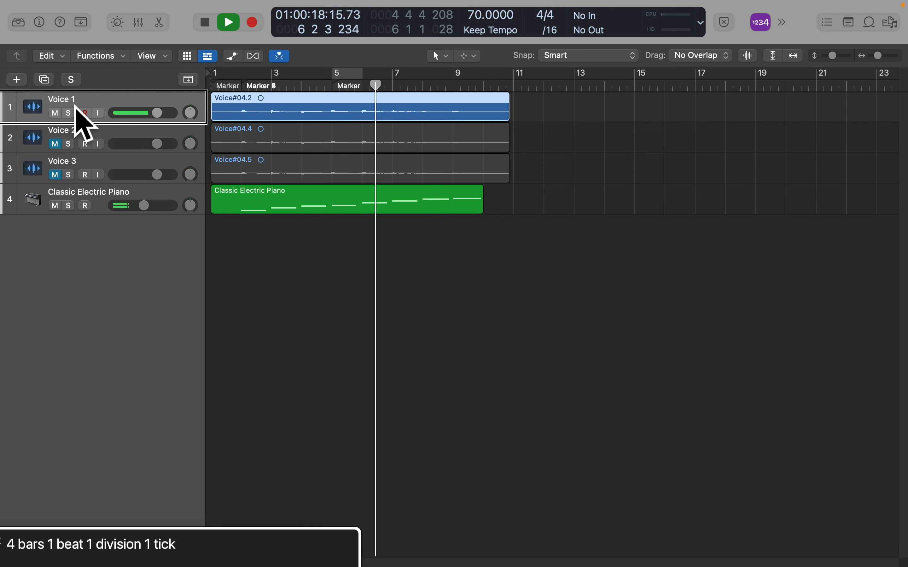
{"action": "key", "text": "space"}
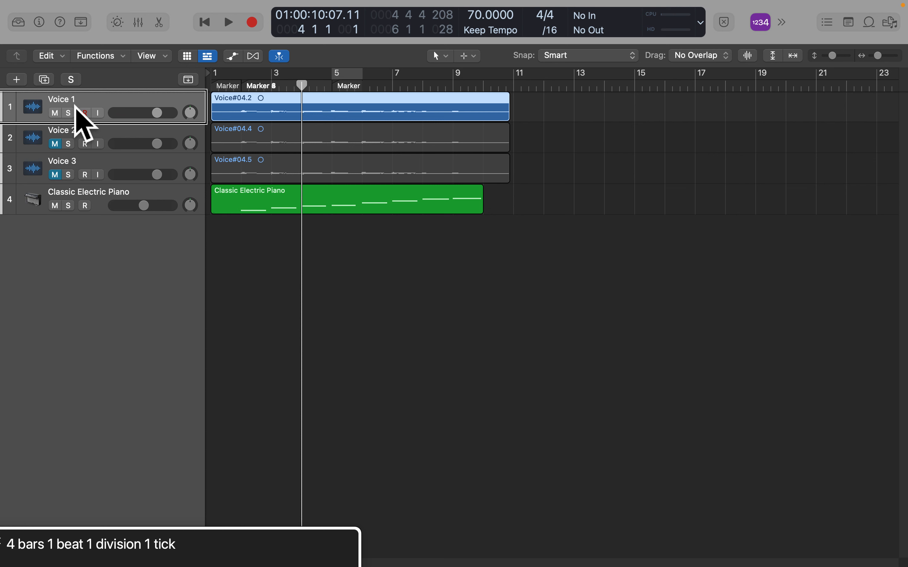
{"action": "key", "text": "space"}
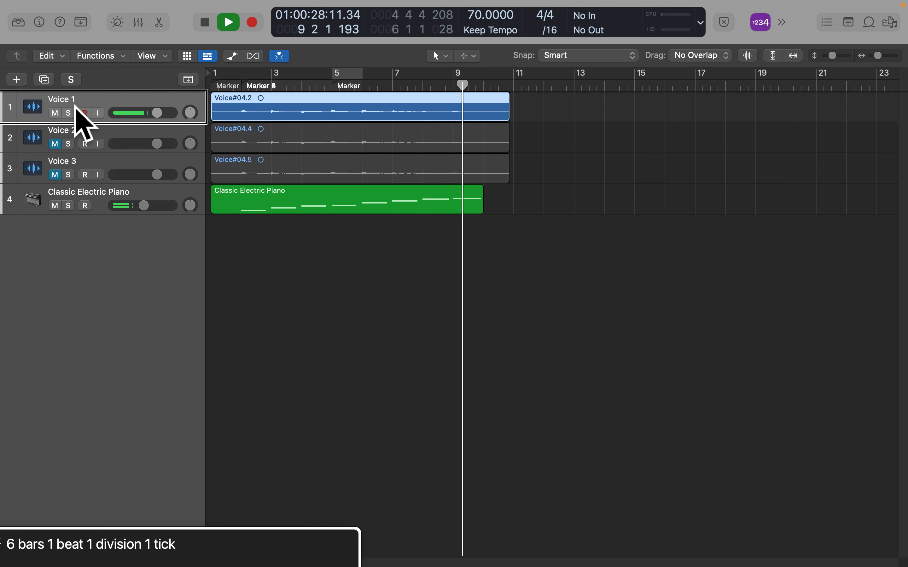
{"action": "key", "text": "space"}
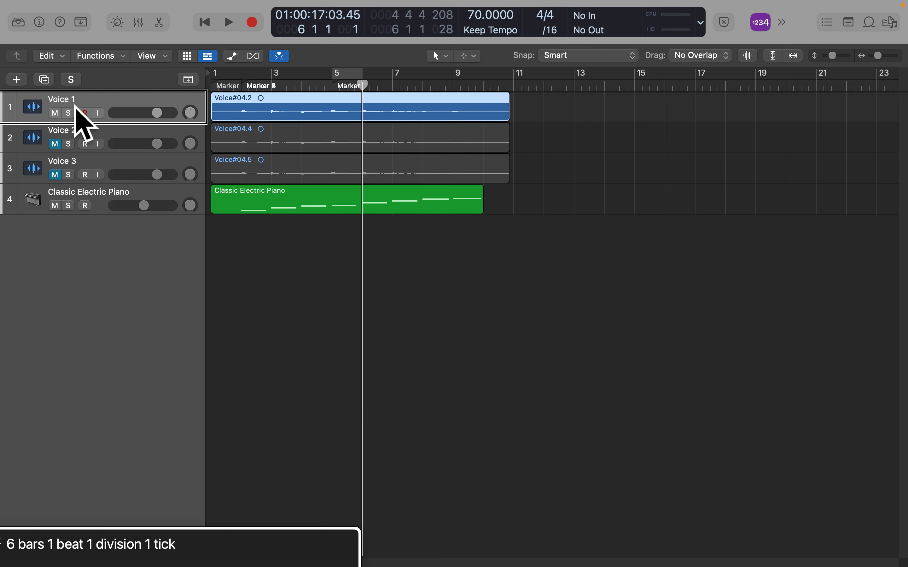
- Listen to the project from bar 2 again, stop playback and leave the playhead at bar 1
{"action": "key", "text": "Return"}
{"action": "key", "text": "period"}
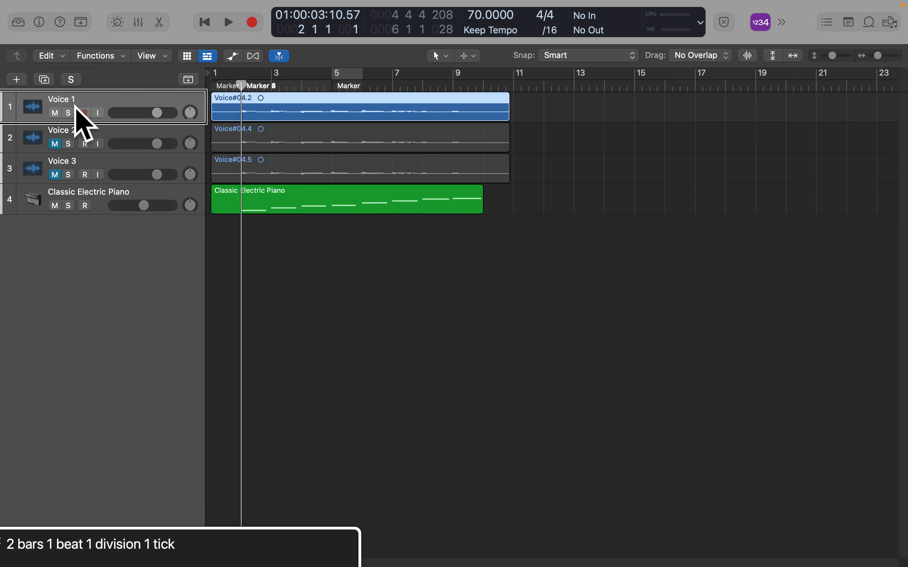
{"action": "key", "text": "space"}
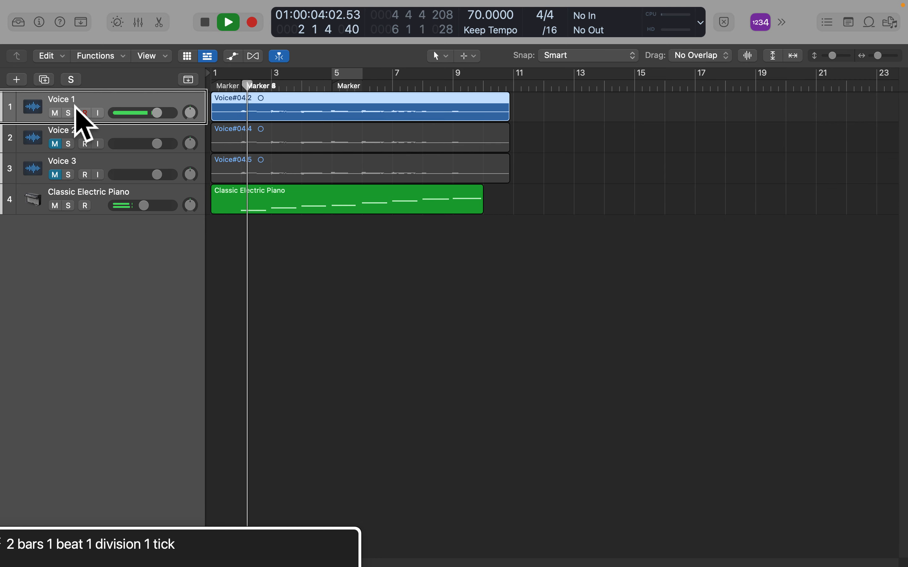
{"action": "key", "text": "Return"}
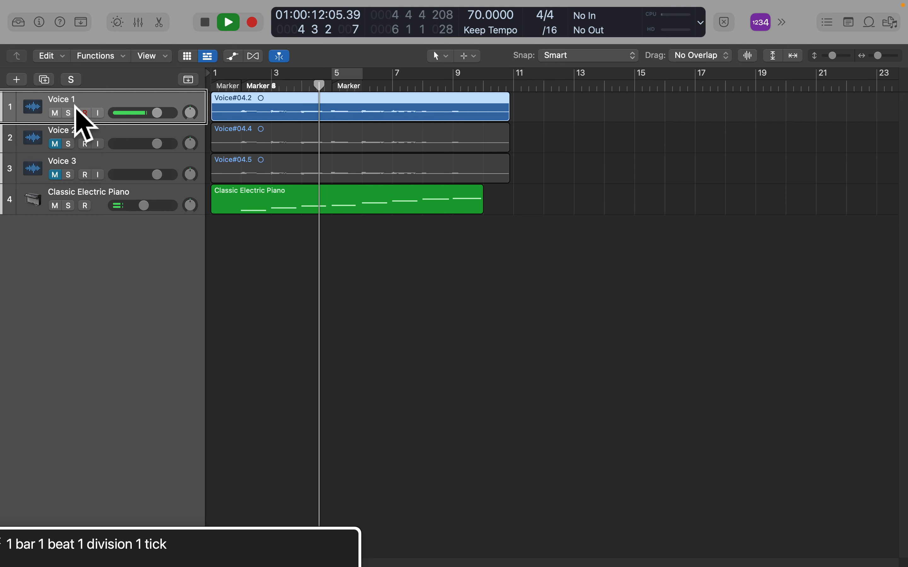
{"action": "key", "text": "space"}
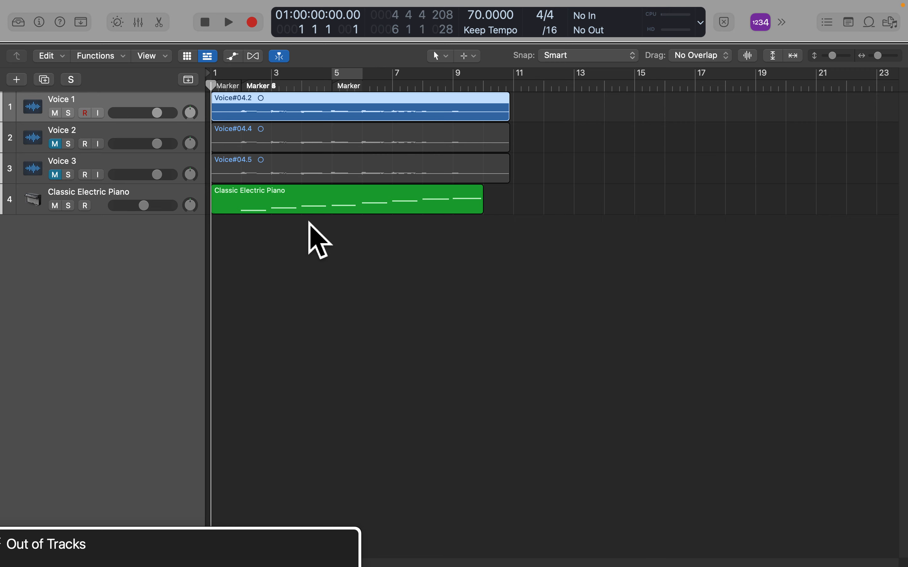
- Show the editor for the selected Voice 1 audio region
{"action": "mouse_move", "coordinate": [19, 10]}
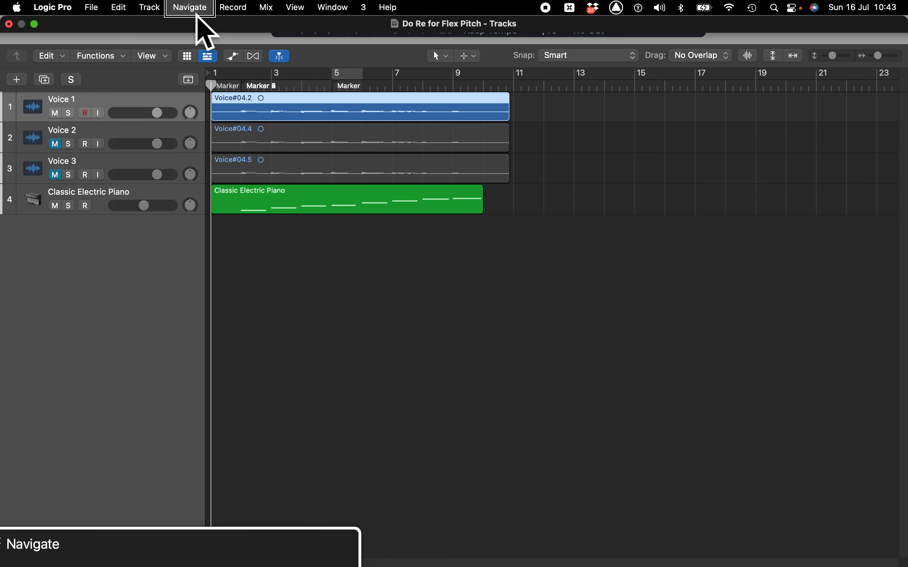
{"action": "left_click", "coordinate": [296, 8]}
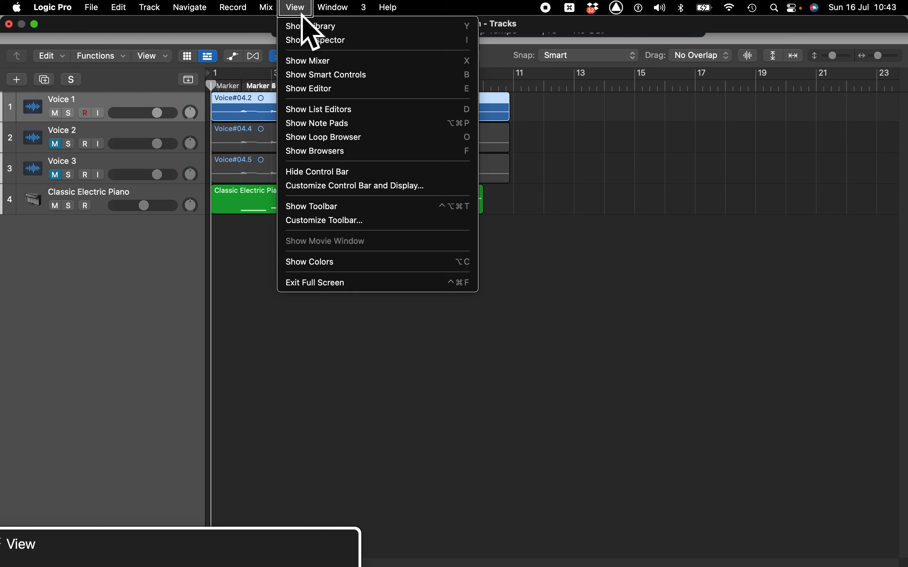
{"action": "left_click", "coordinate": [386, 92]}
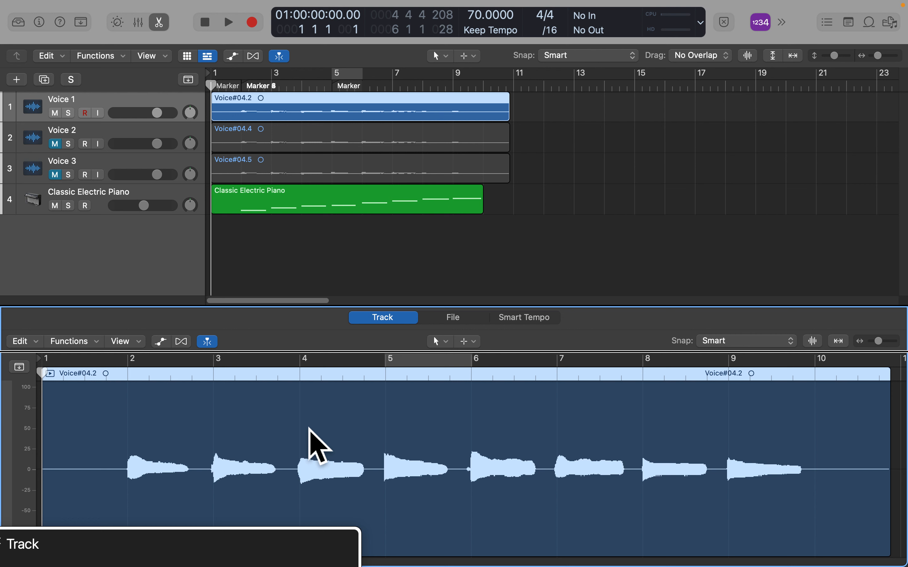
- Examine the areas of the Tracks window and the Track and File modes of the audio editor
{"action": "key", "text": "ctrl+alt+Left"}
{"action": "key", "text": "ctrl+alt+Left"}
{"action": "key", "text": "ctrl+alt+shift+Up"}
{"action": "key", "text": "ctrl+alt+Left"}
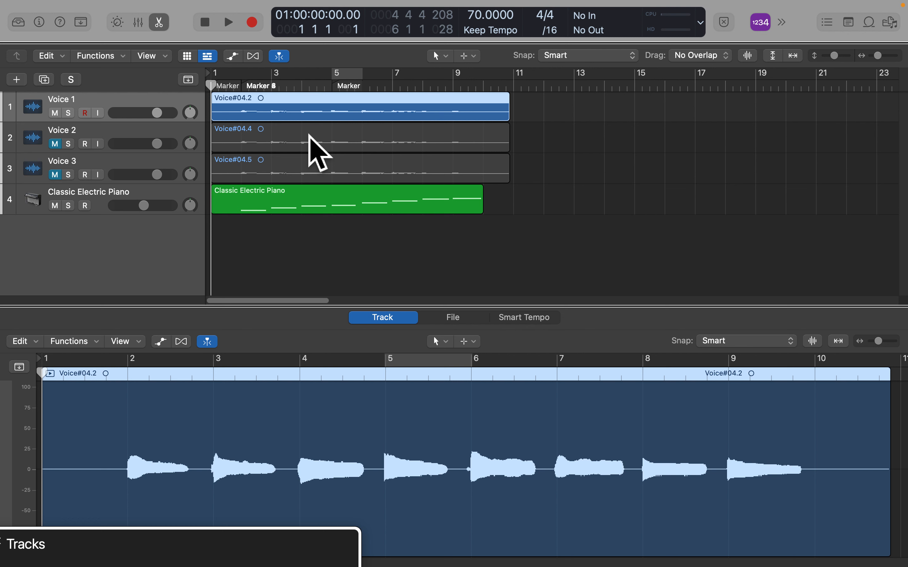
{"action": "key", "text": "ctrl+alt+Right"}
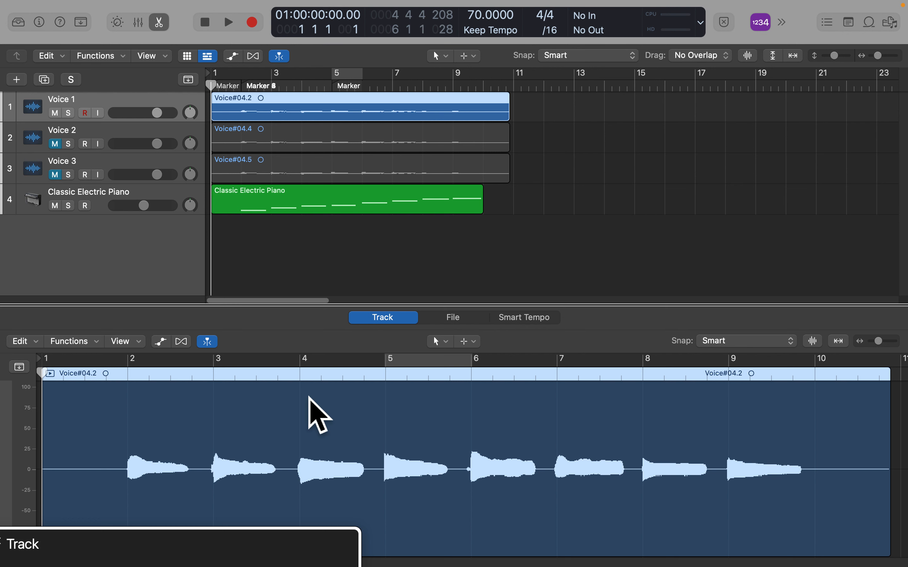
{"action": "key", "text": "ctrl+alt+Left"}
{"action": "key", "text": "ctrl+alt+Right"}
{"action": "key", "text": "ctrl+alt+shift+Down"}
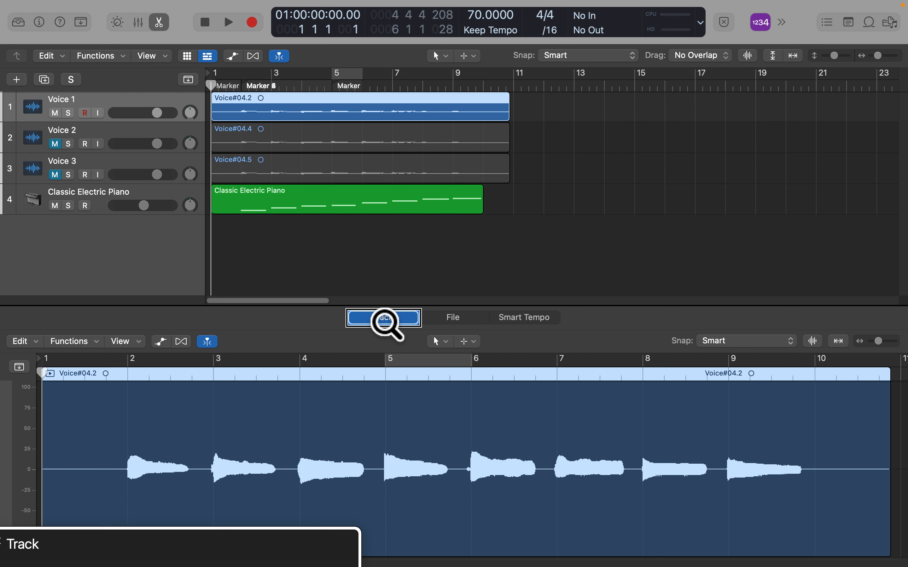
{"action": "key", "text": "ctrl+alt+Right"}
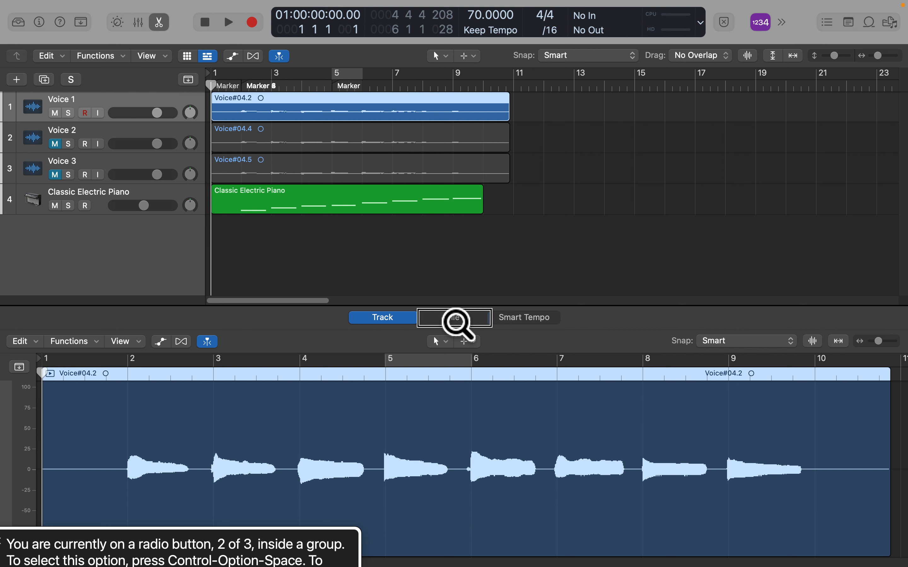
{"action": "key", "text": "ctrl+alt+Left"}
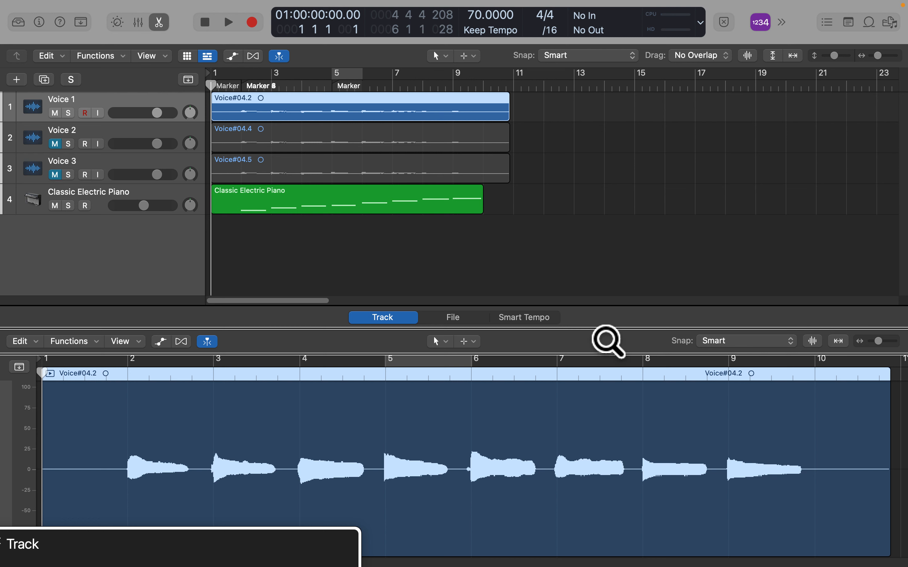
- Show Flex in the audio track editor and turn on Flex for the Voice 1 track
{"action": "left_click", "coordinate": [317, 445]}
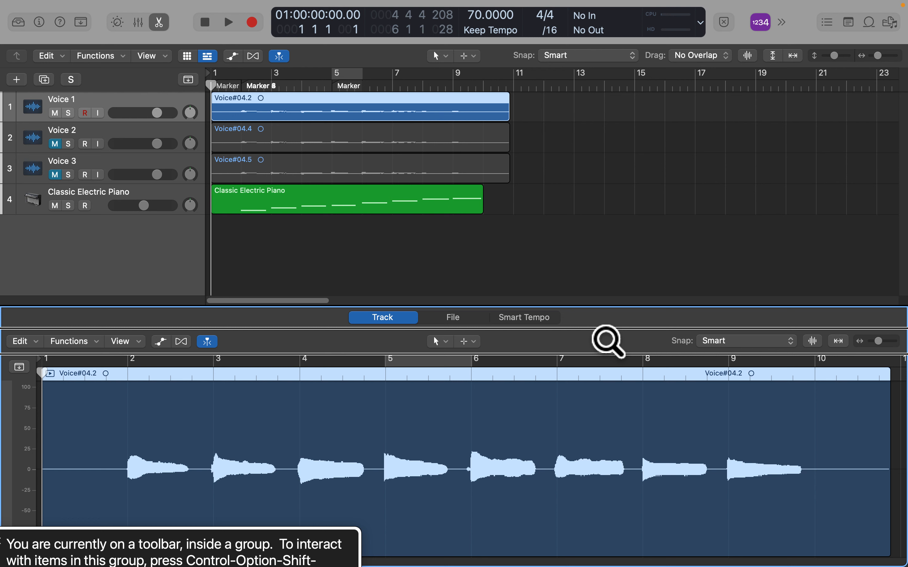
{"action": "key", "text": "ctrl+alt+shift+Down"}
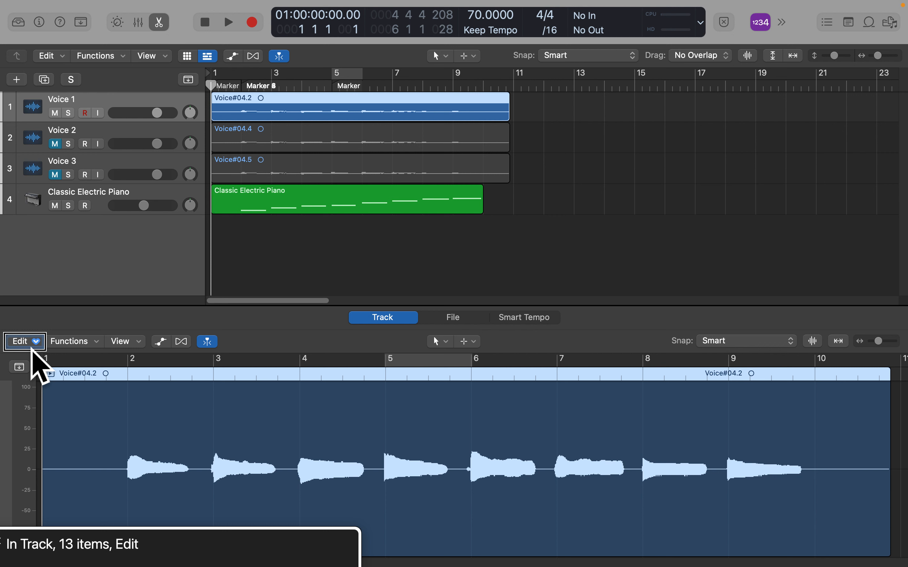
{"action": "key", "text": "ctrl+alt+Right"}
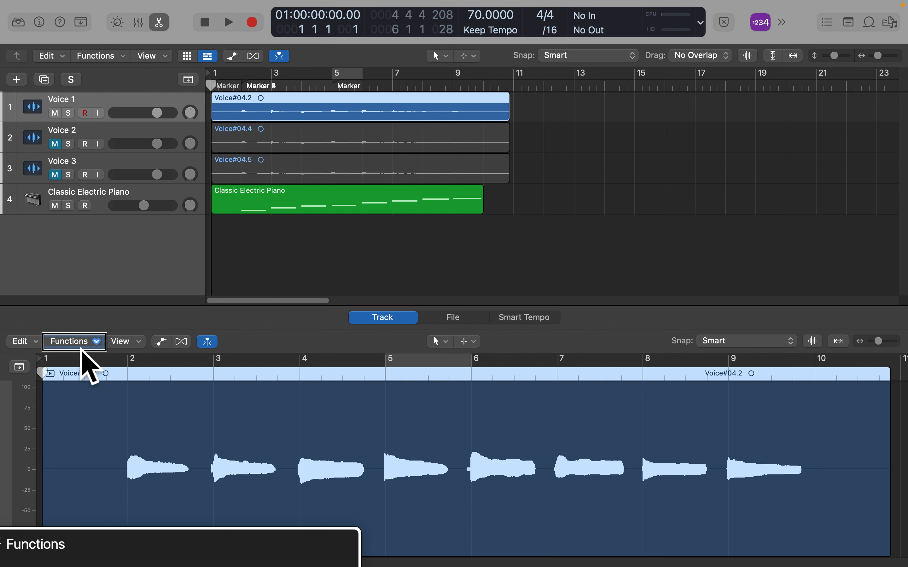
{"action": "key", "text": "ctrl+alt+Right"}
{"action": "key", "text": "ctrl+alt+Right"}
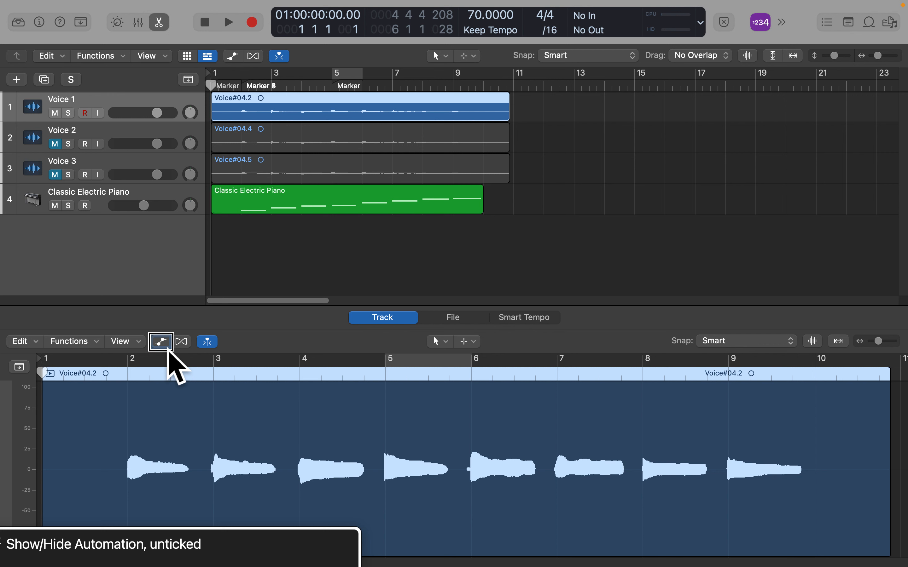
{"action": "key", "text": "ctrl+alt+Right"}
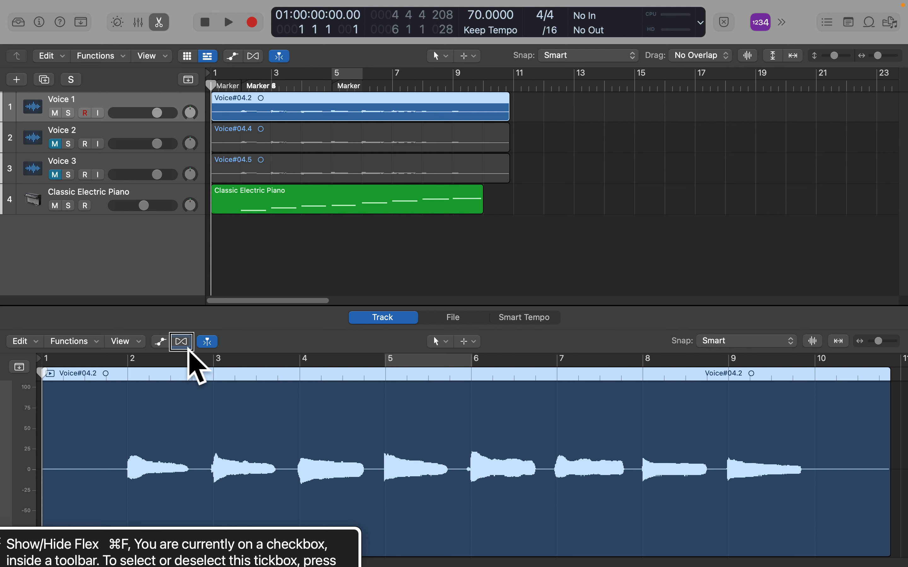
{"action": "key", "text": "ctrl+alt+space"}
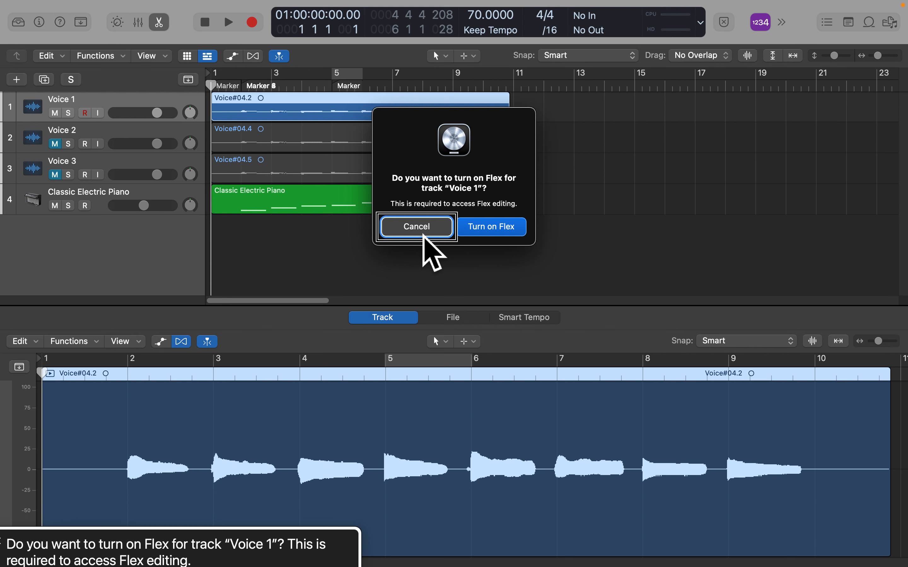
{"action": "key", "text": "Tab"}
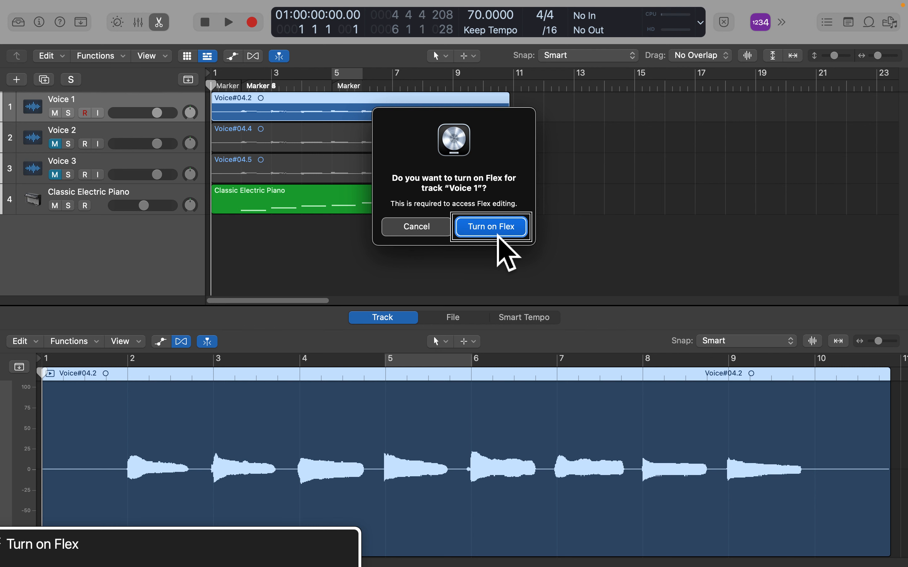
{"action": "key", "text": "space"}
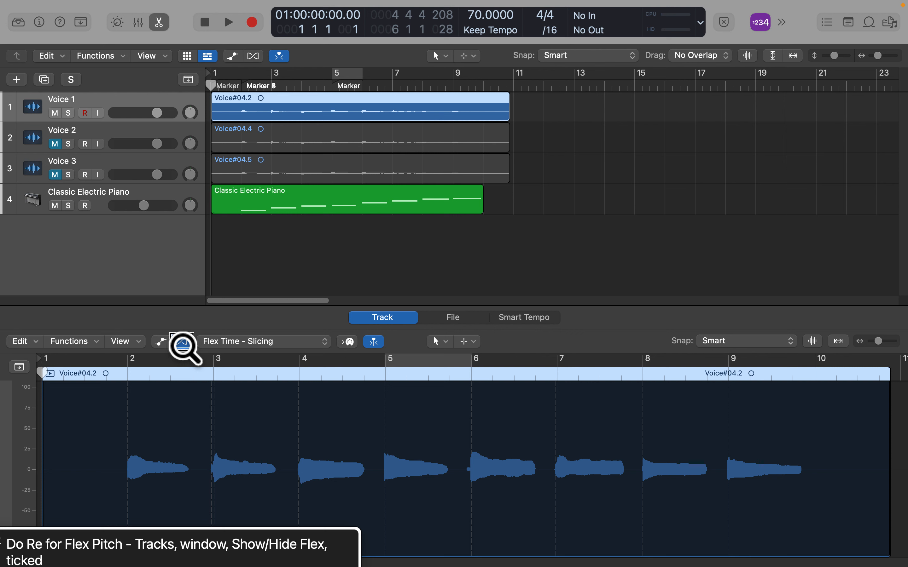
- Set the Voice 1 track's flex mode to Flex Pitch and turn on MIDI In in the audio track editor
{"action": "key", "text": "Tab"}
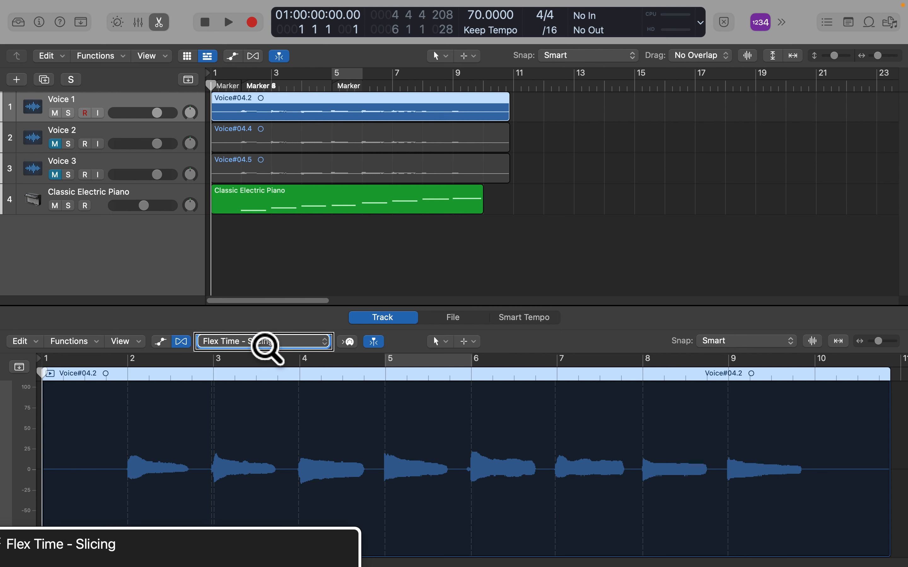
{"action": "key", "text": "shift+Tab"}
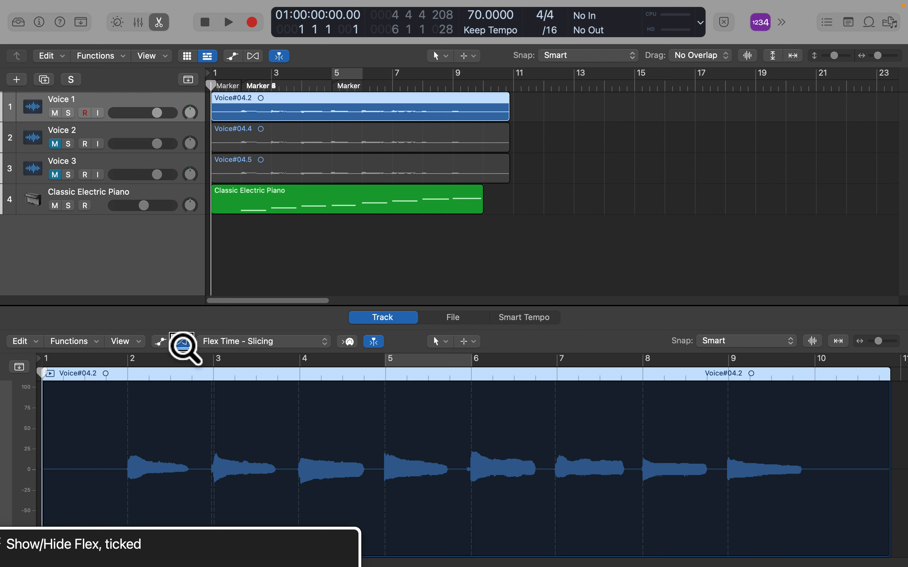
{"action": "key", "text": "Tab"}
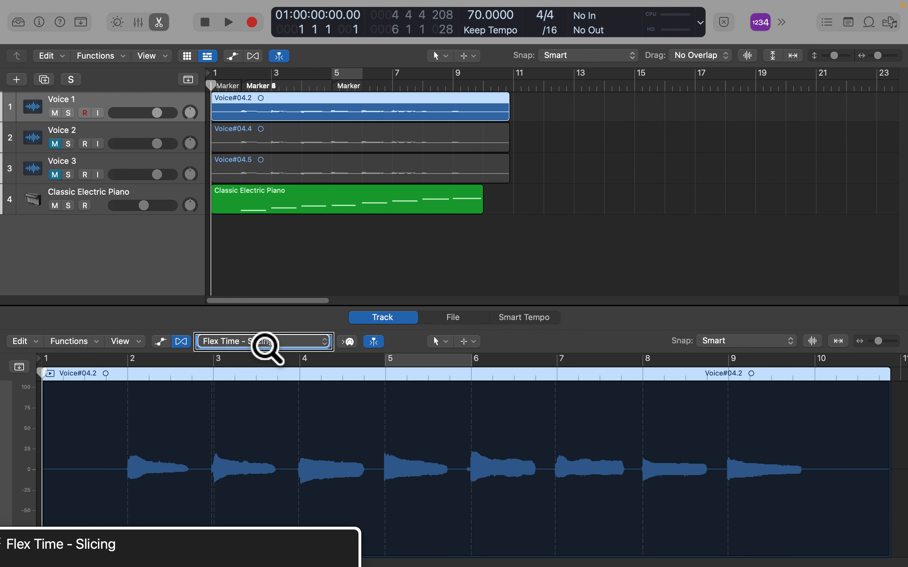
{"action": "key", "text": "shift+Tab"}
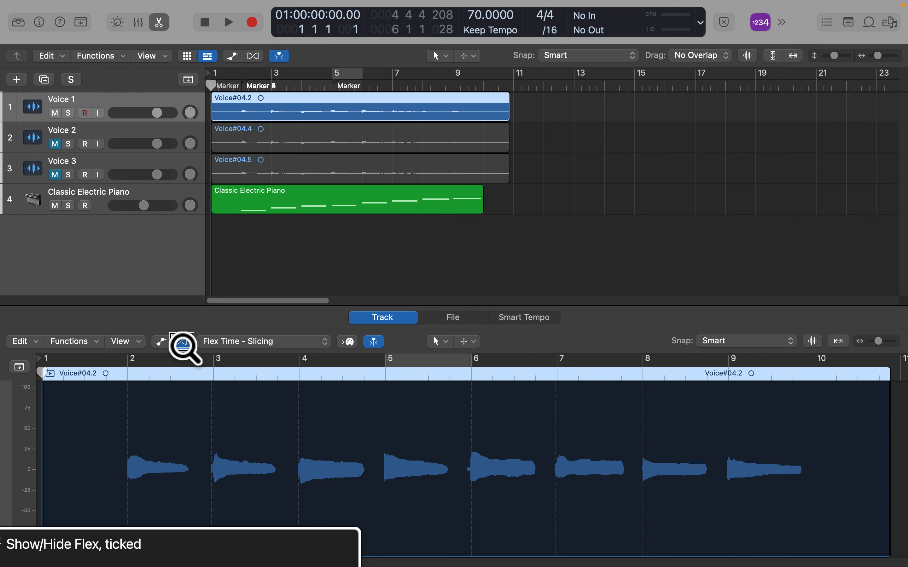
{"action": "key", "text": "Tab"}
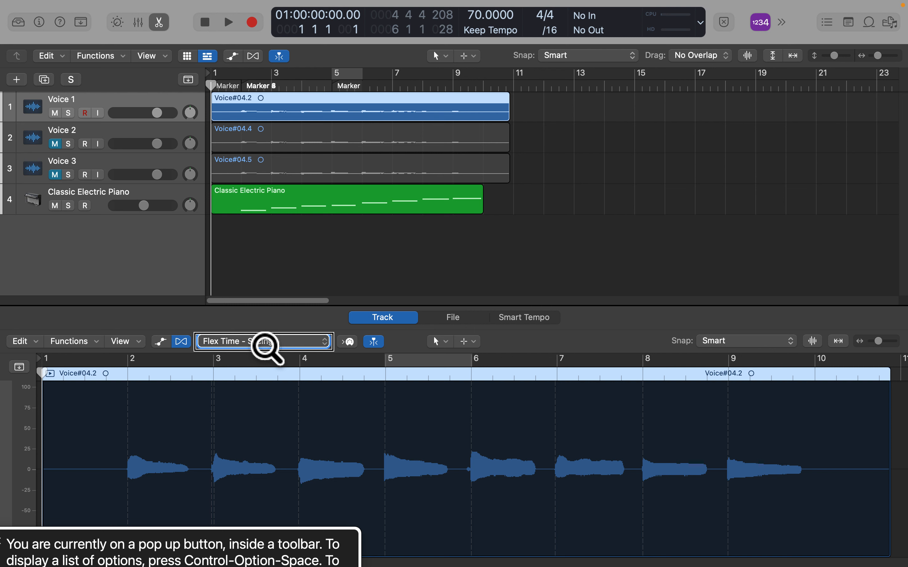
{"action": "left_click", "coordinate": [267, 346]}
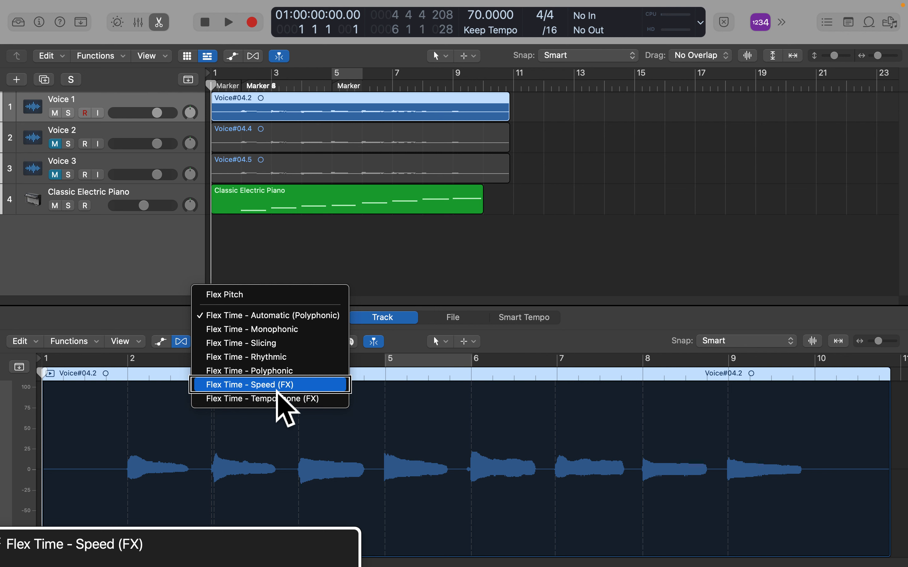
{"action": "left_click", "coordinate": [278, 299]}
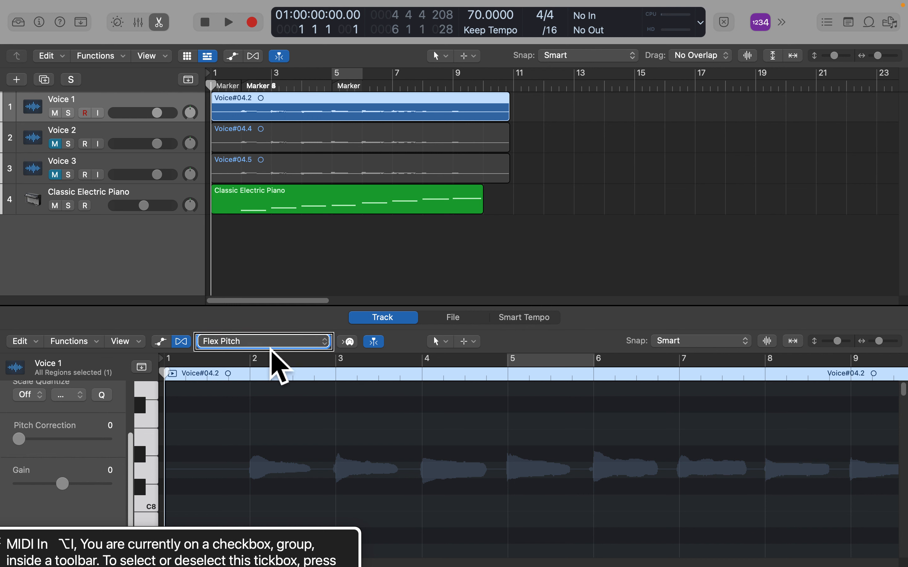
{"action": "left_click", "coordinate": [348, 342]}
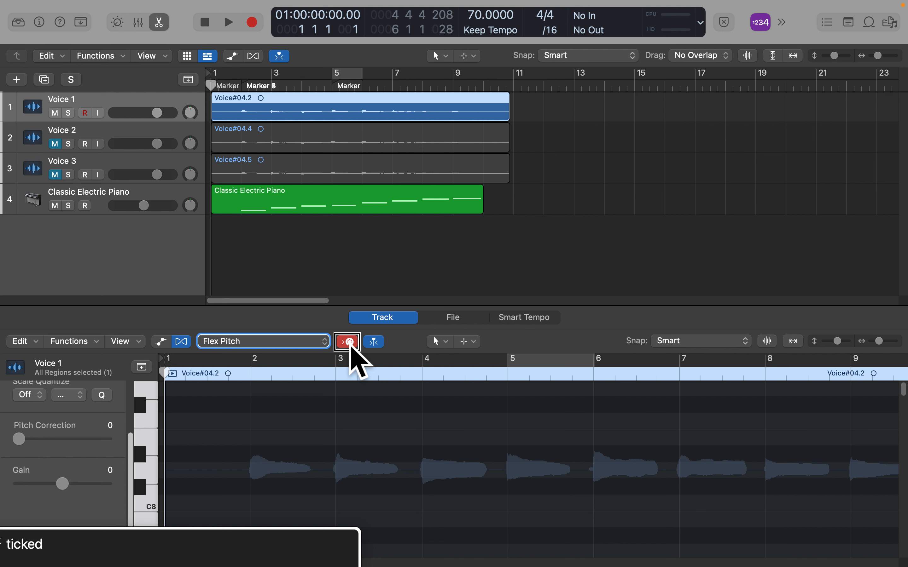
- Set Time Quantize to 1/1 Note for the Voice 1 region in the audio track editor
{"action": "key", "text": "ctrl+alt+shift+Up"}
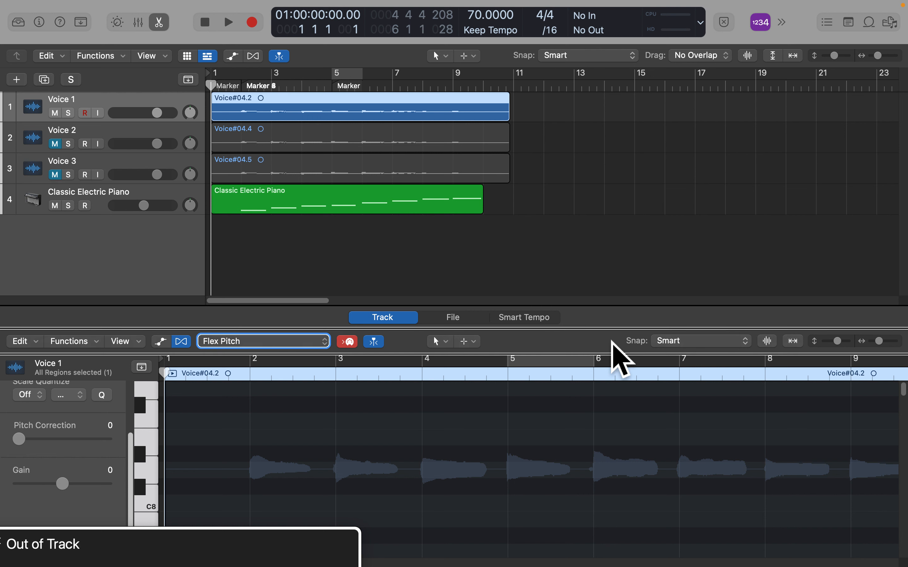
{"action": "key", "text": "ctrl+alt+shift+Up"}
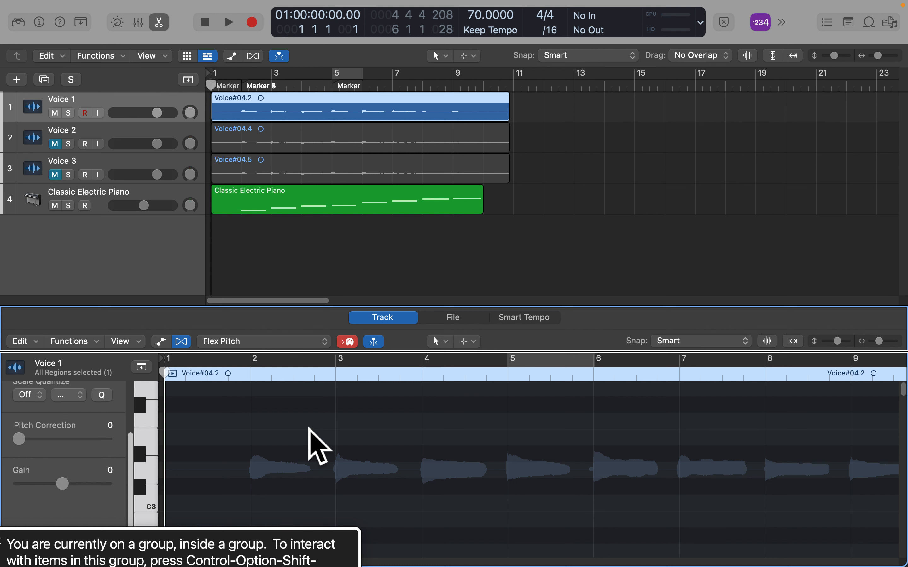
{"action": "key", "text": "ctrl+alt+shift+Down"}
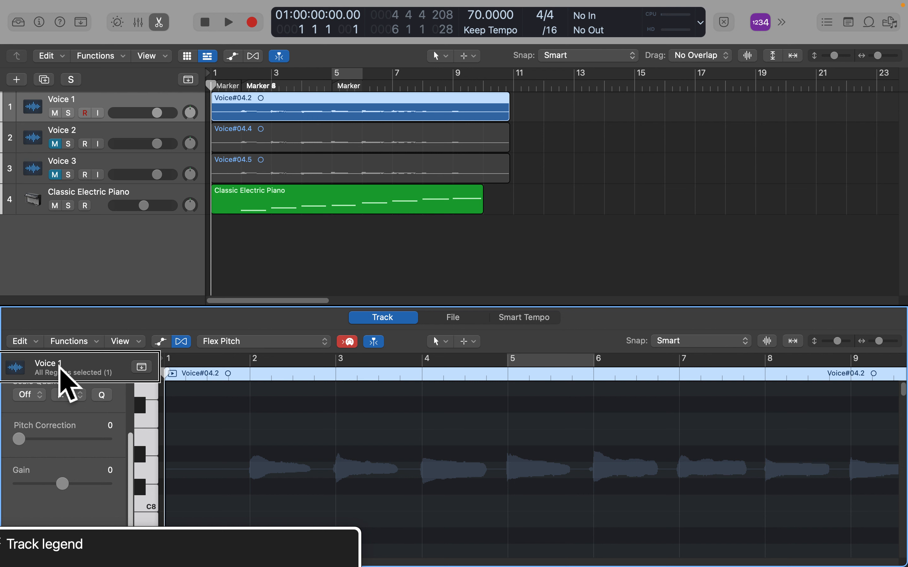
{"action": "key", "text": "ctrl+alt+Right"}
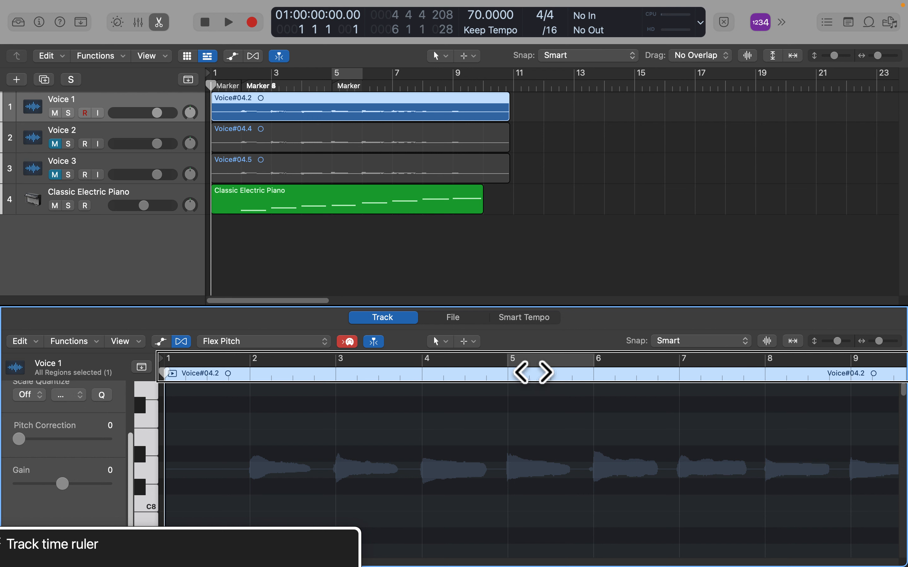
{"action": "key", "text": "ctrl+alt+Left"}
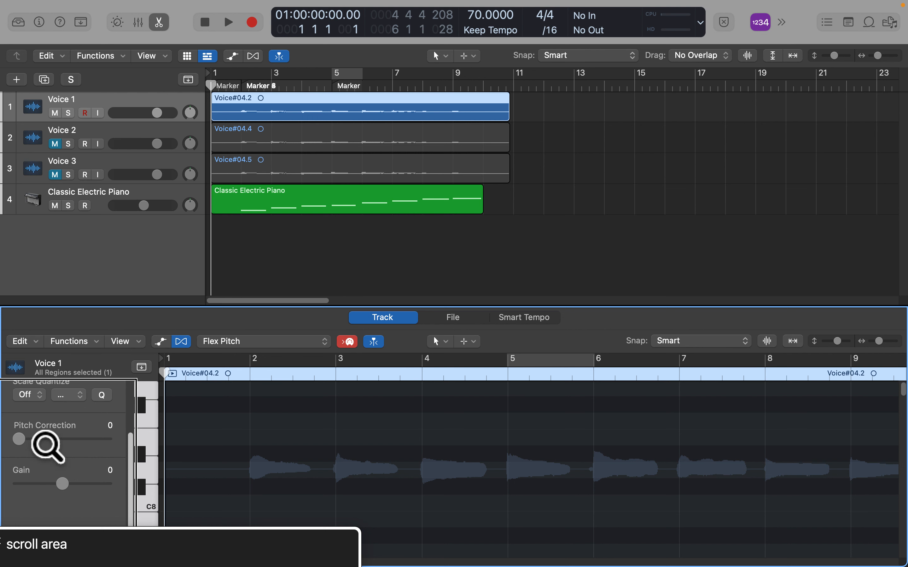
{"action": "key", "text": "ctrl+alt+Right"}
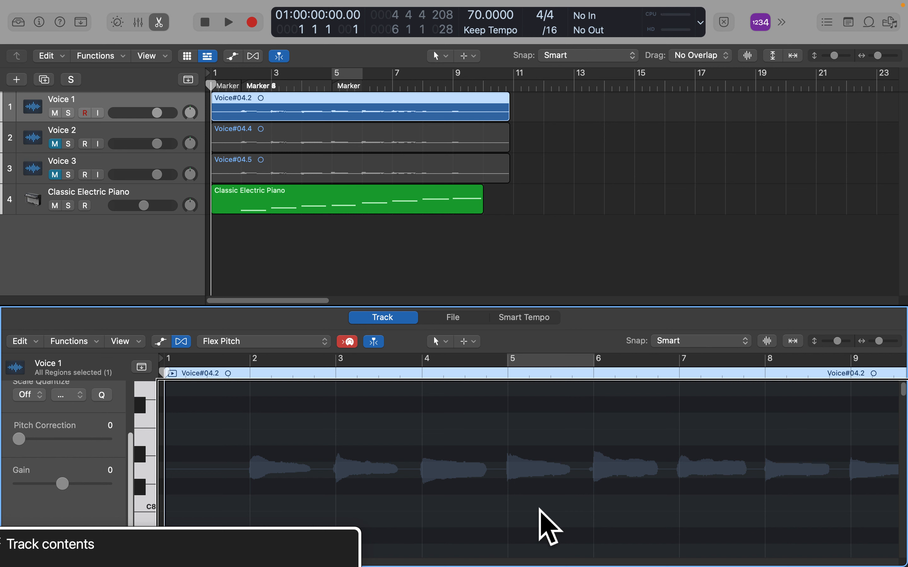
{"action": "key", "text": "ctrl+alt+Left"}
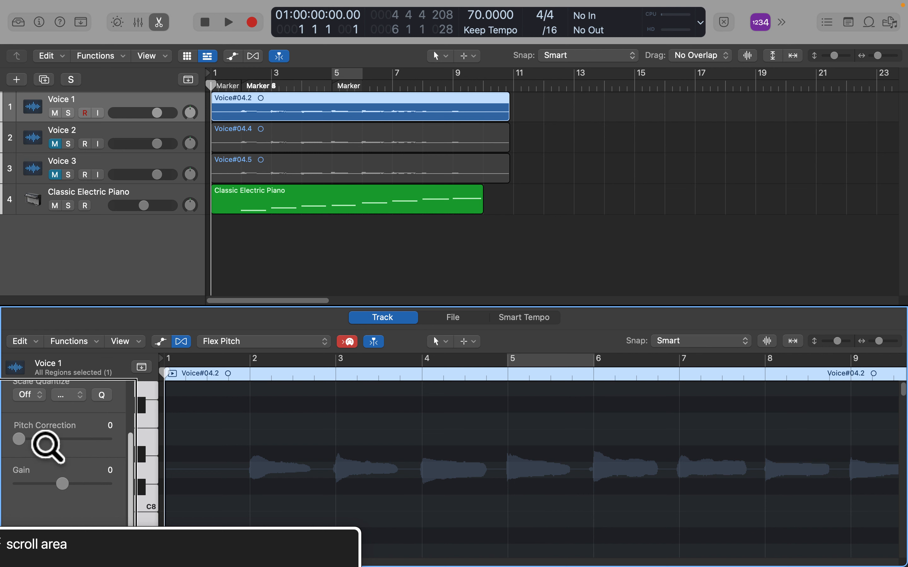
{"action": "key", "text": "ctrl+alt+shift+Down"}
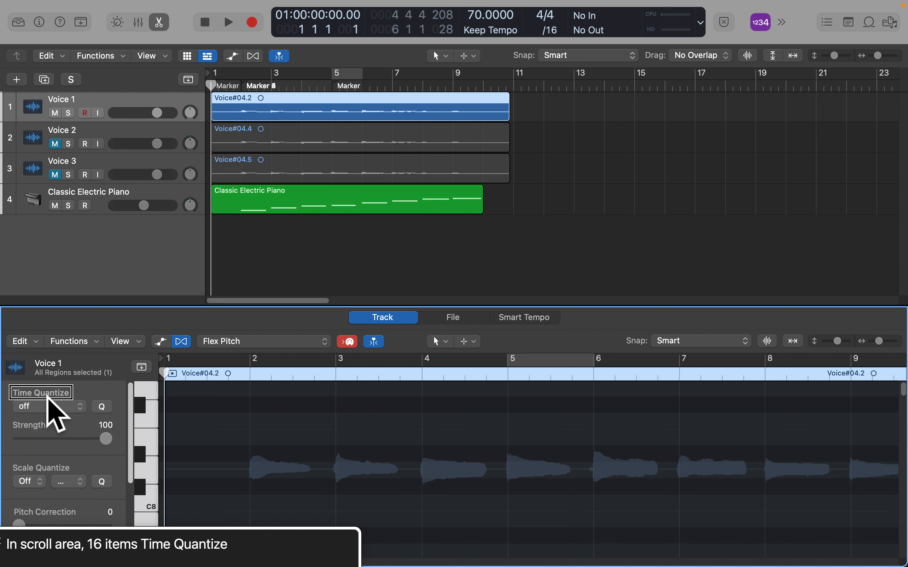
{"action": "key", "text": "ctrl+alt+Left"}
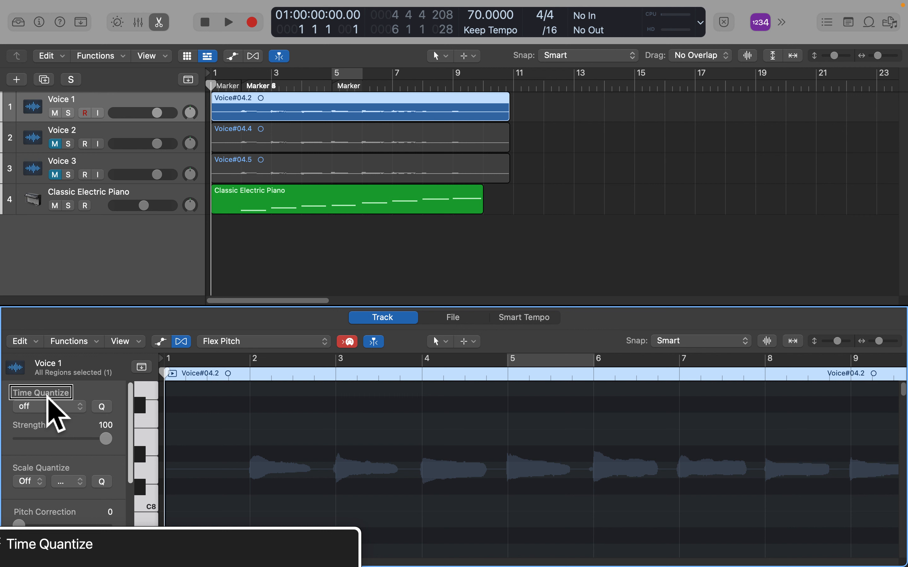
{"action": "key", "text": "ctrl+alt+Right"}
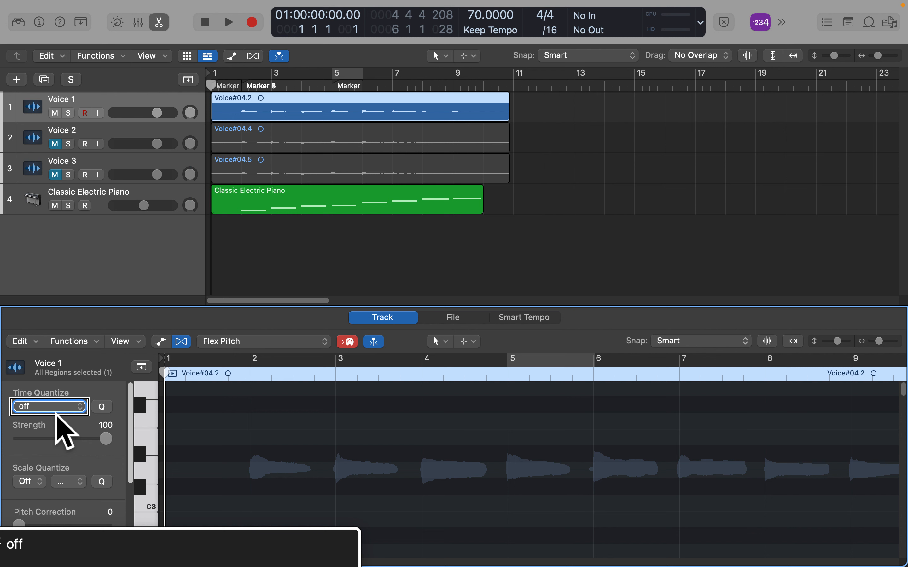
{"action": "left_click", "coordinate": [56, 410]}
{"action": "left_click", "coordinate": [82, 432]}
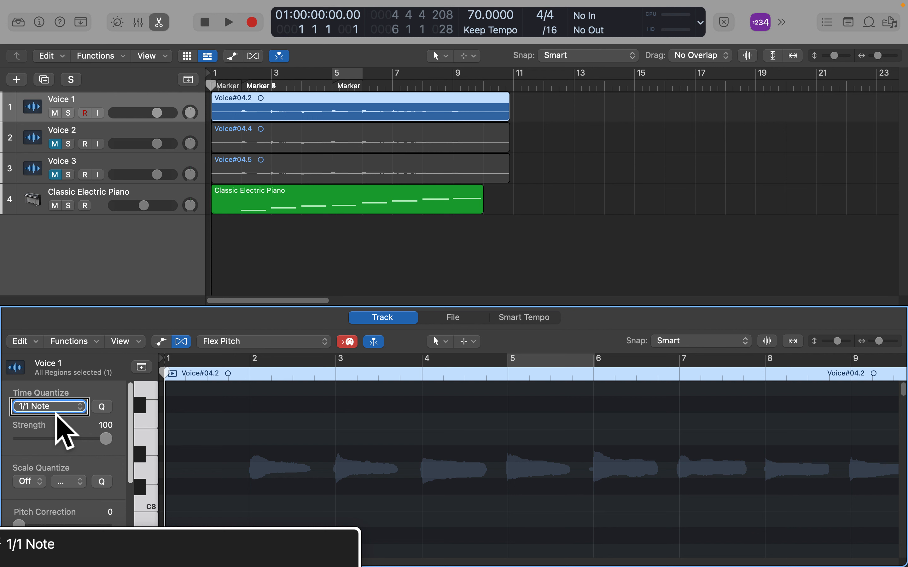
- Raise the Pitch Correction of the Voice 1 region to 100
{"action": "key", "text": "ctrl+alt+Right"}
{"action": "key", "text": "ctrl+alt+Right"}
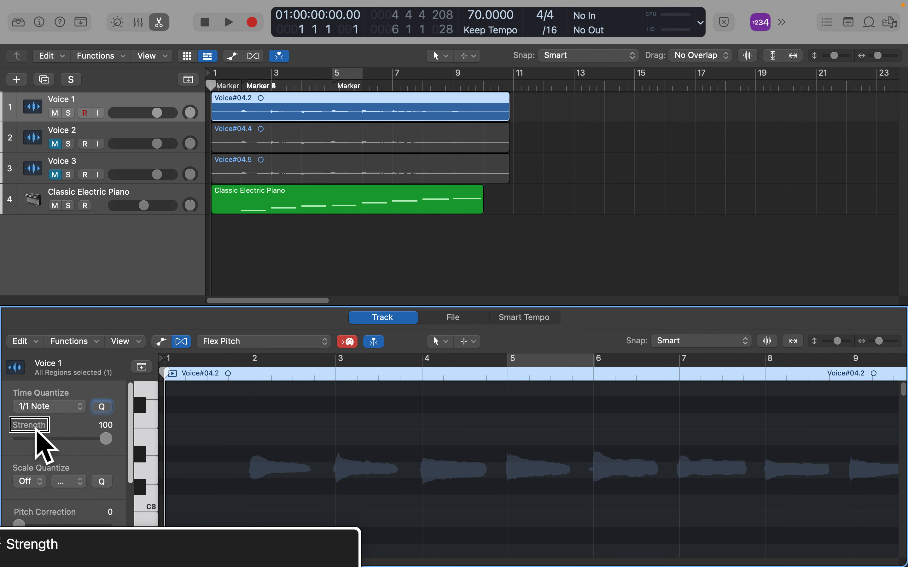
{"action": "key", "text": "ctrl+alt+Right"}
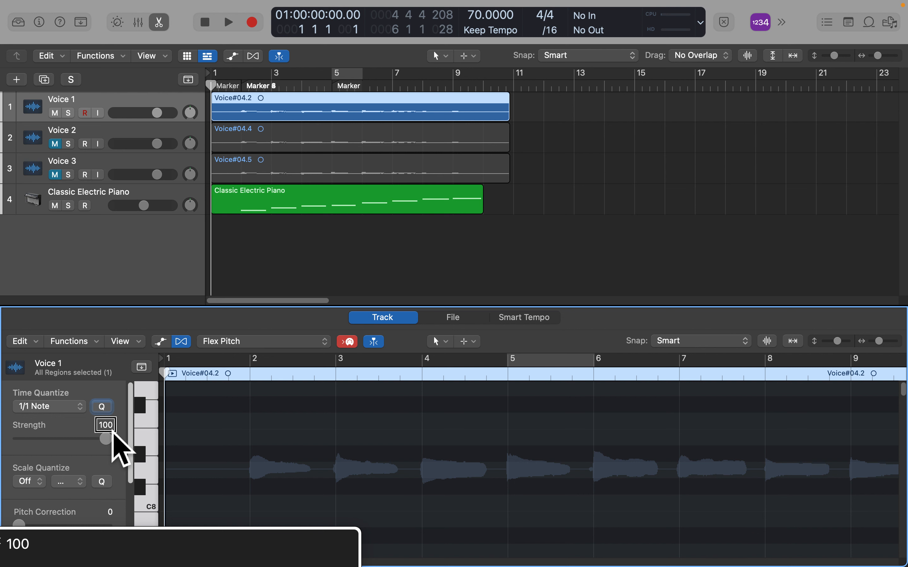
{"action": "key", "text": "ctrl+alt+Right"}
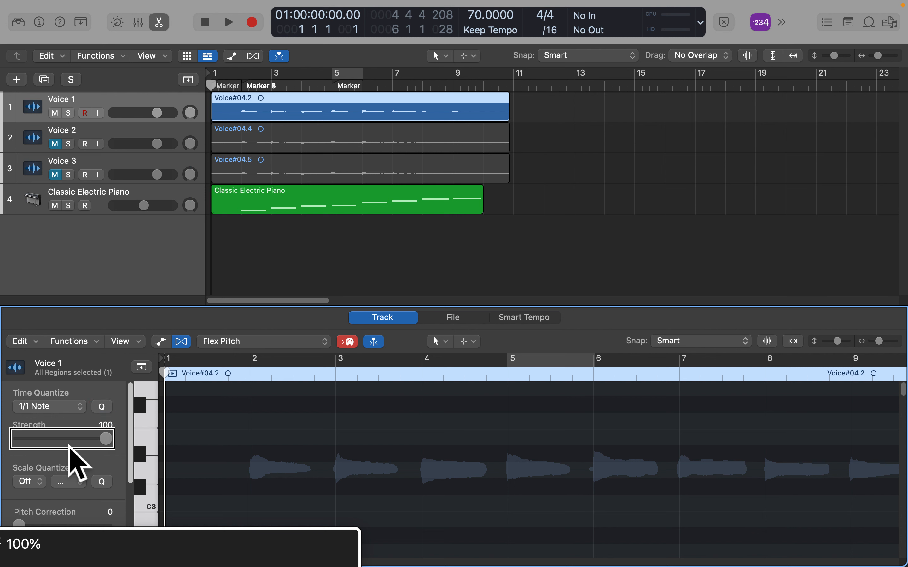
{"action": "key", "text": "ctrl+alt+Right"}
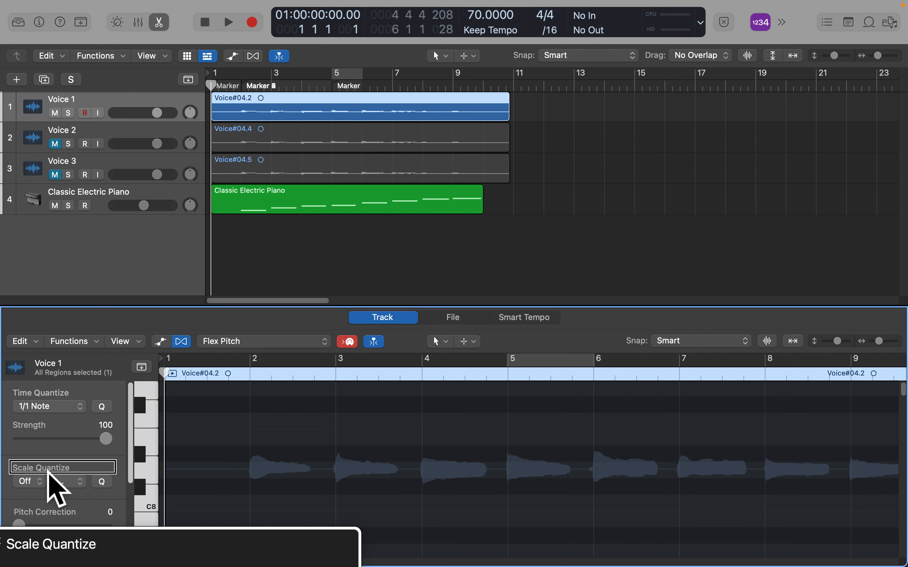
{"action": "key", "text": "ctrl+alt+Right"}
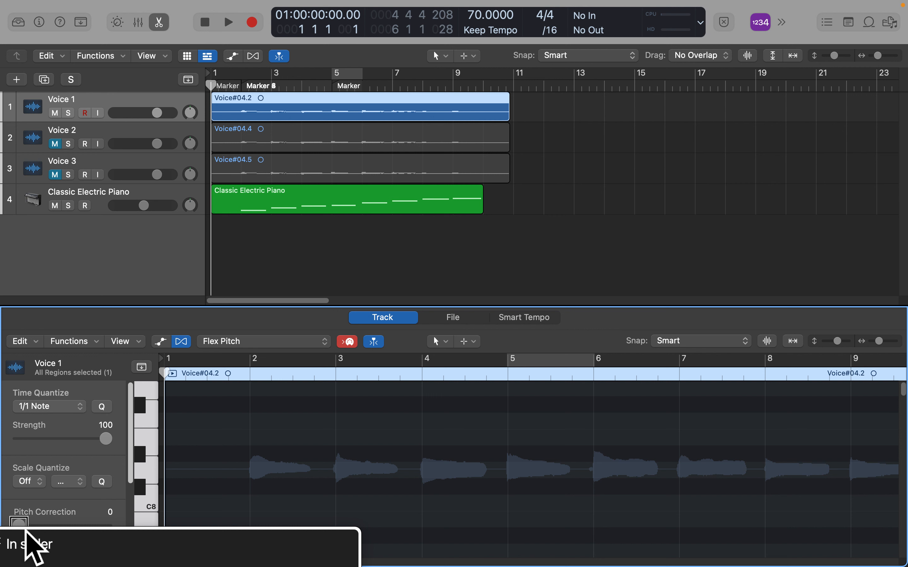
{"action": "left_click_drag", "start_coordinate": [26, 530], "coordinate": [113, 531]}
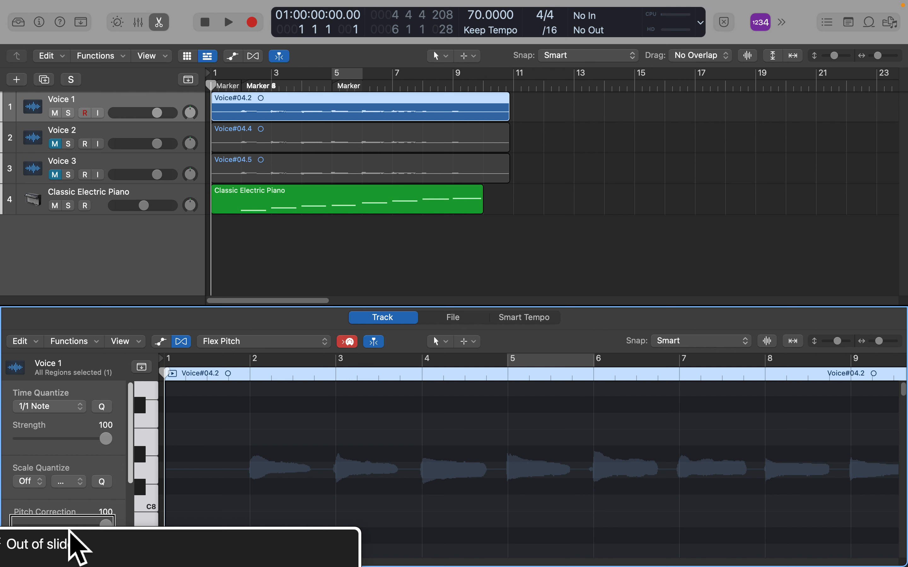
- Listen to the pitch-corrected notes from bar 2 onward, stopping playback with the playhead at bar 5
{"action": "key", "text": "period"}
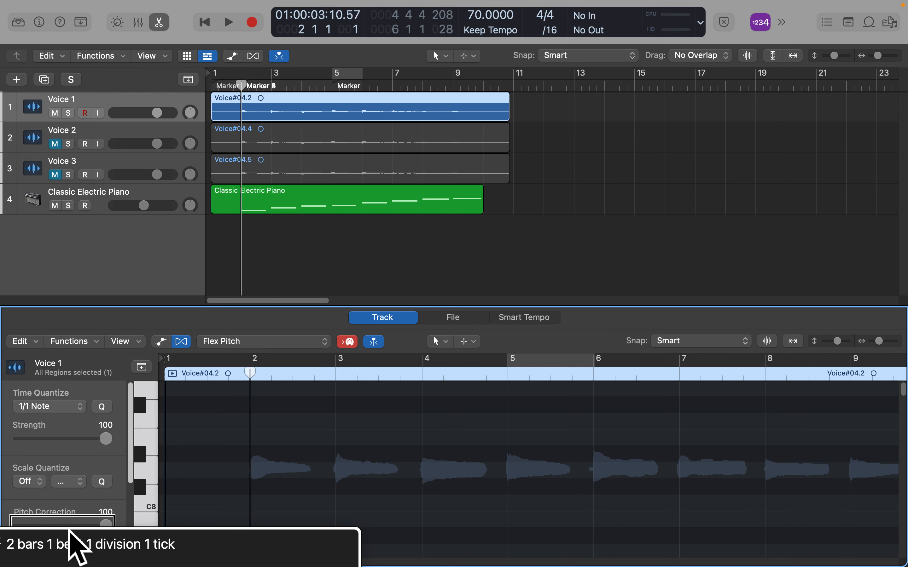
{"action": "key", "text": "space"}
{"action": "key", "text": "space"}
{"action": "key", "text": "period"}
{"action": "key", "text": "period"}
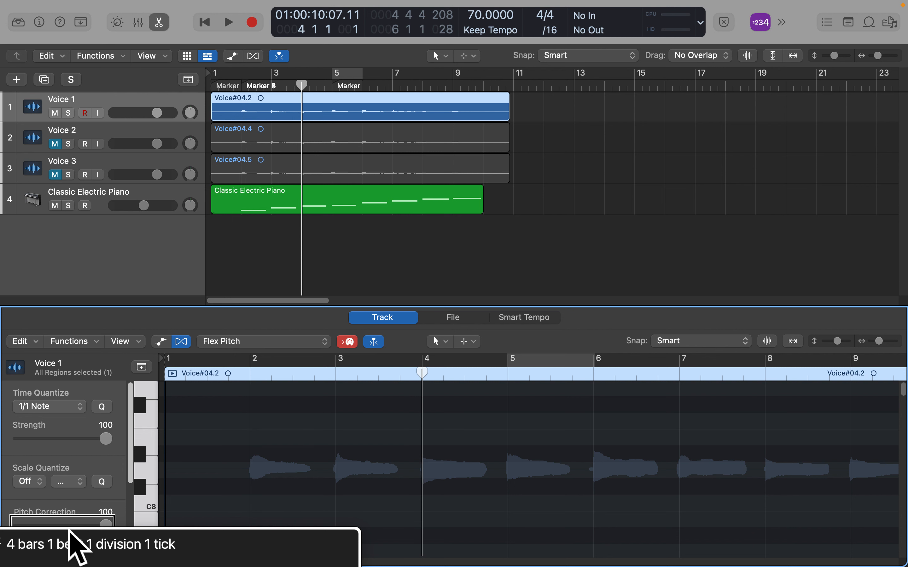
{"action": "key", "text": "space"}
{"action": "key", "text": "period"}
{"action": "key", "text": "period"}
{"action": "key", "text": "space"}
{"action": "key", "text": "comma"}
{"action": "key", "text": "space"}
{"action": "key", "text": "space"}
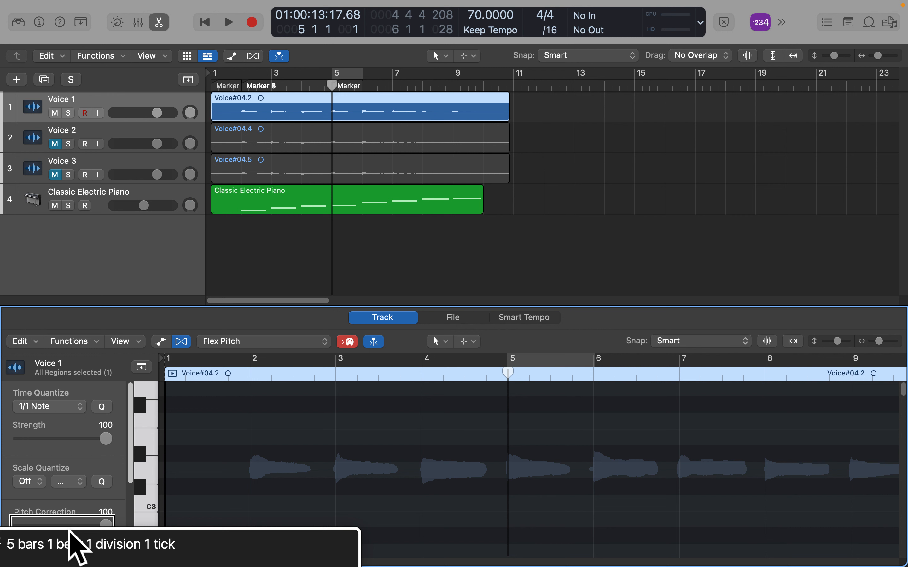
- Move the playhead back to bar 4, listen to its note and set the left locator at the playhead
{"action": "key", "text": "comma"}
{"action": "key", "text": "space"}
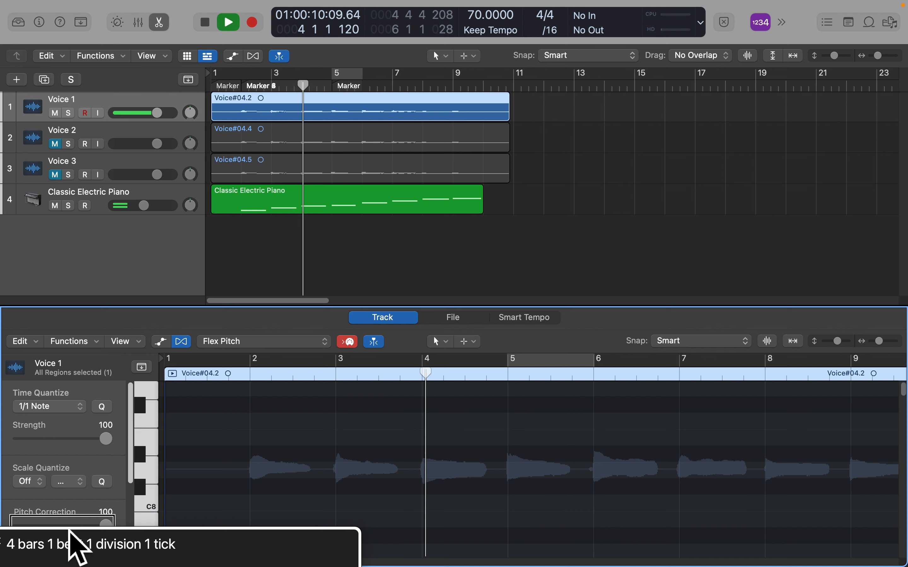
{"action": "key", "text": "space"}
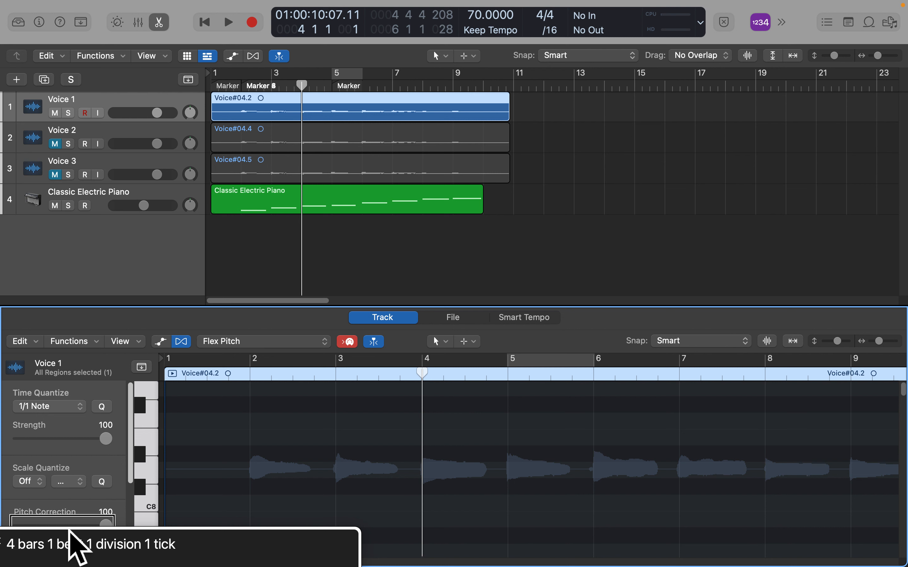
{"action": "key", "text": "ctrl+super+Left"}
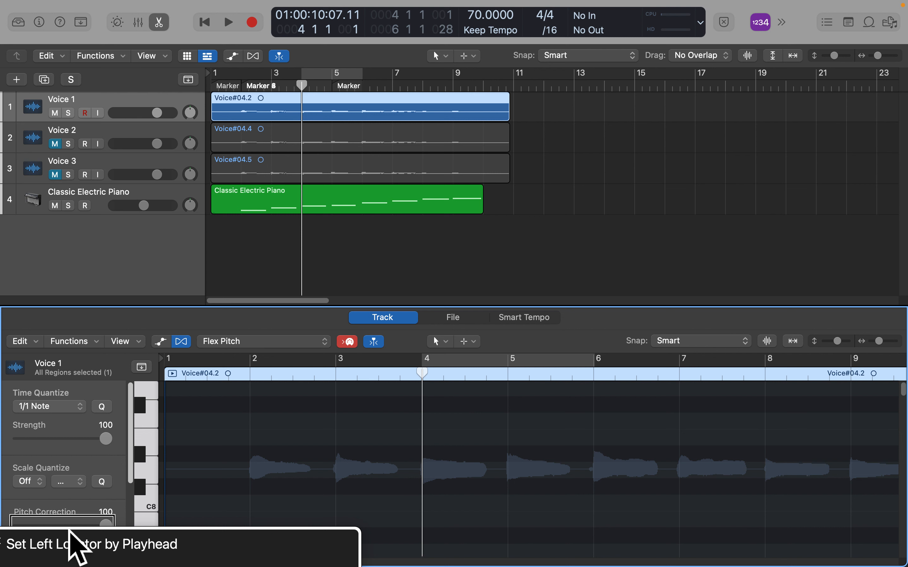
- Nudge the playhead to 4 1 1 43, listen from there and set the left locator at that position
{"action": "key", "text": "ctrl+Right"}
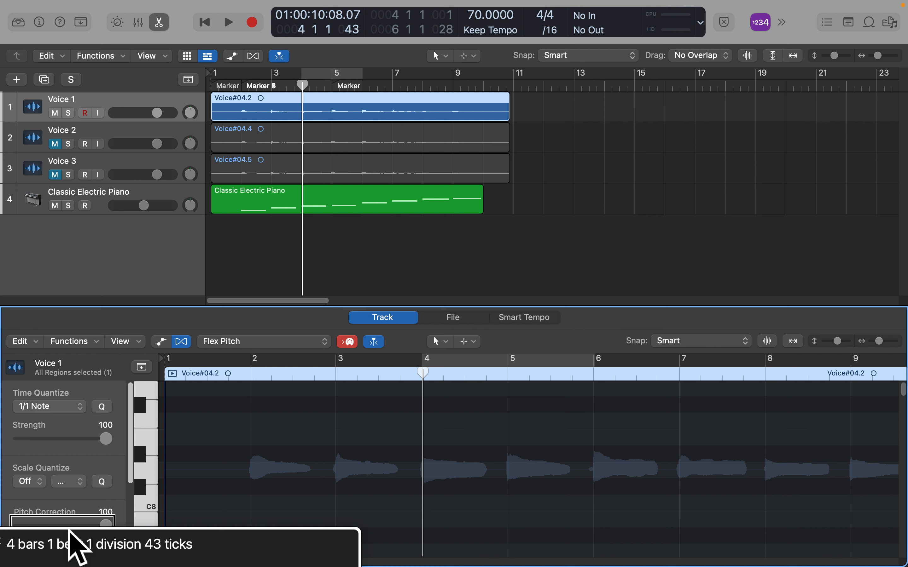
{"action": "key", "text": "space"}
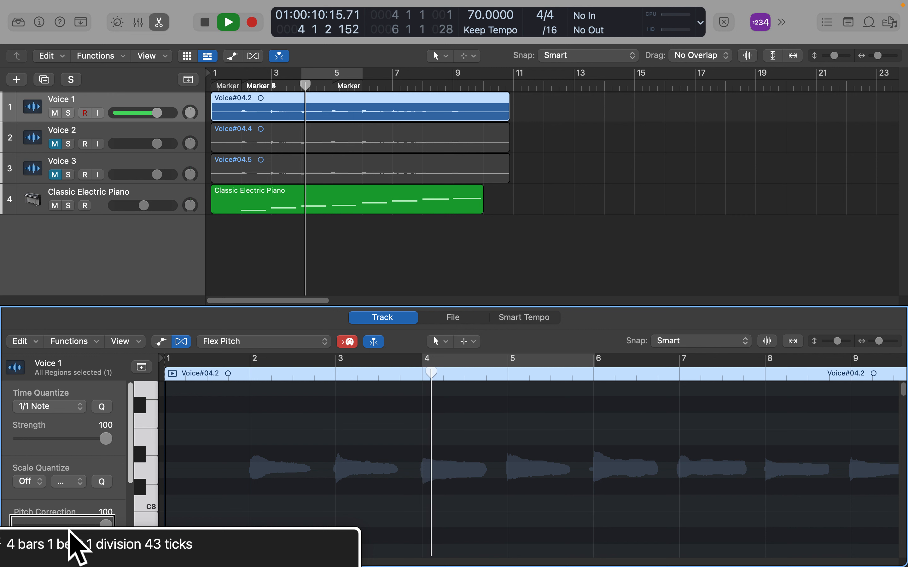
{"action": "key", "text": "space"}
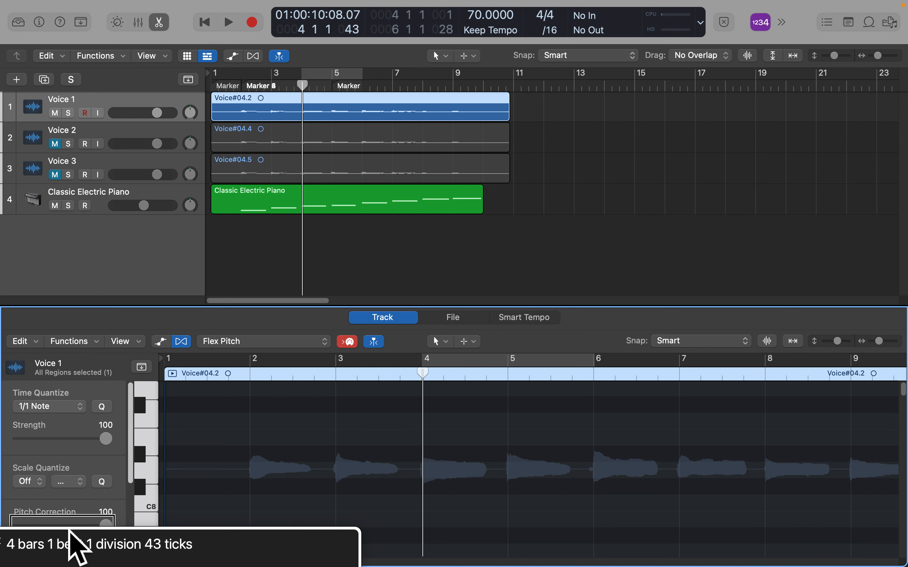
{"action": "key", "text": "comma"}
{"action": "key", "text": "ctrl+super+bracketleft"}
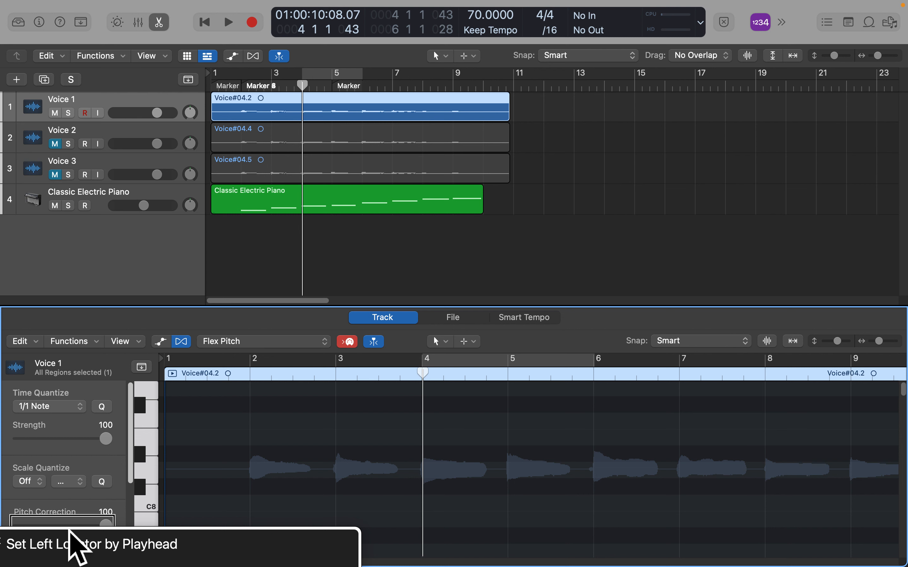
- Step the playhead between 4 1 1 43 and the next transient at 4 4 4 211, listening from that transient
{"action": "key", "text": "ctrl+period"}
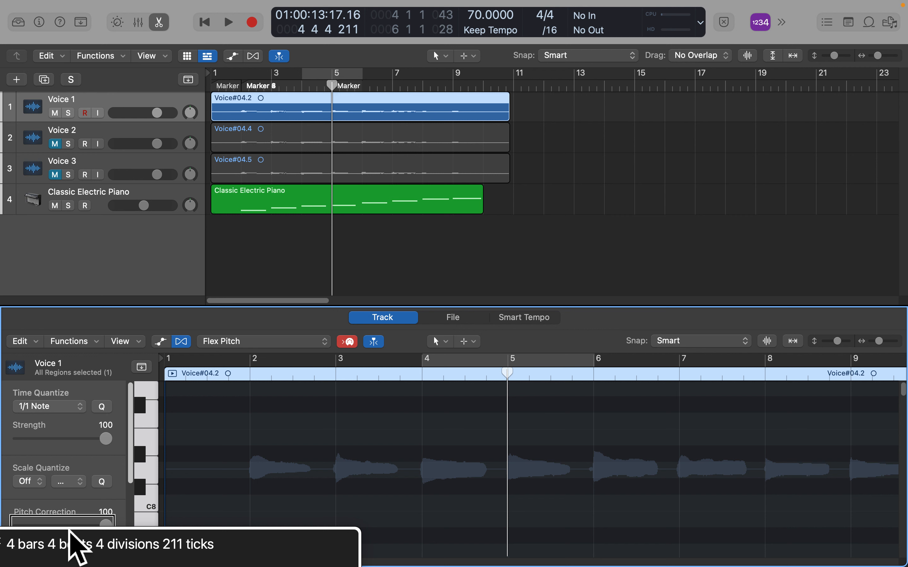
{"action": "key", "text": "space"}
{"action": "key", "text": "space"}
{"action": "key", "text": "ctrl+Left"}
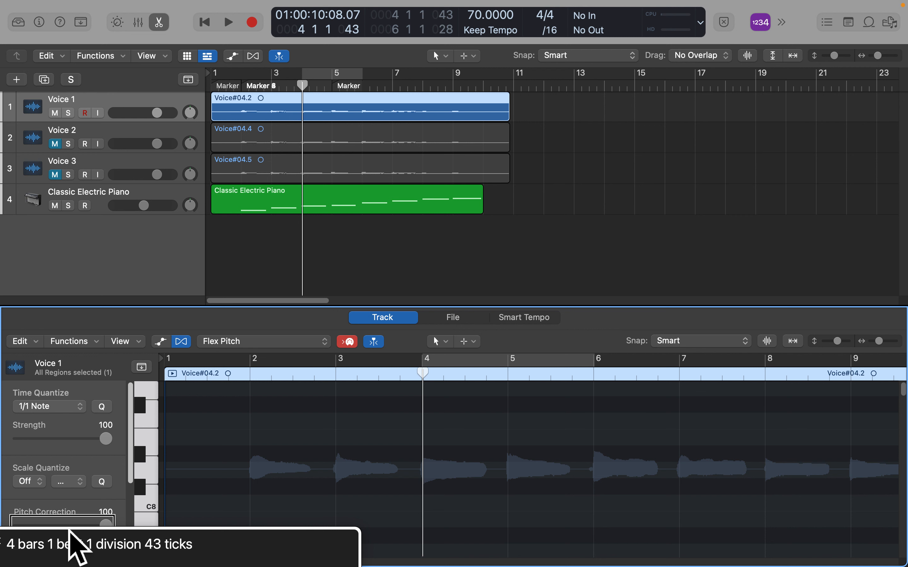
{"action": "key", "text": "ctrl+Right"}
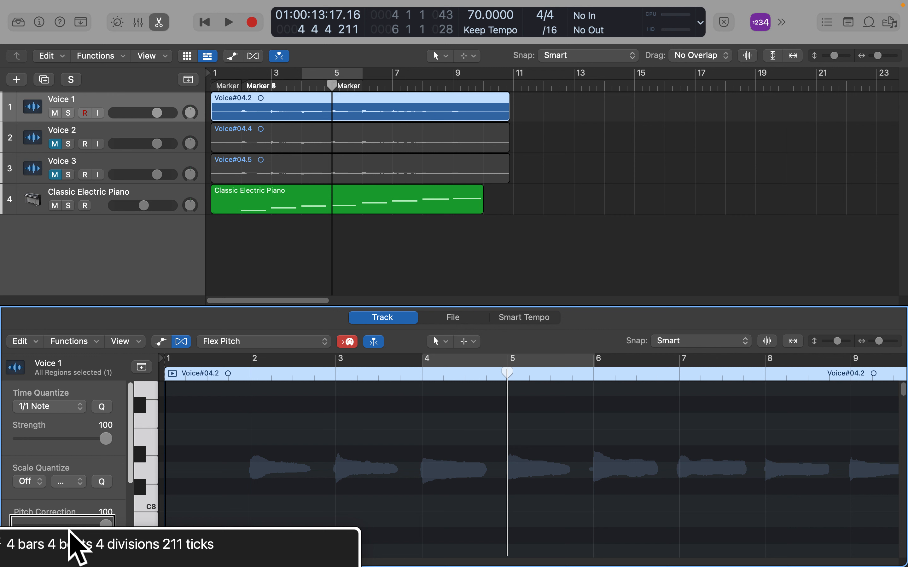
- Check the transient at 5 4 4 233, return to the left locator at 4 1 1 43 and listen to the notes from there
{"action": "key", "text": "ctrl+period"}
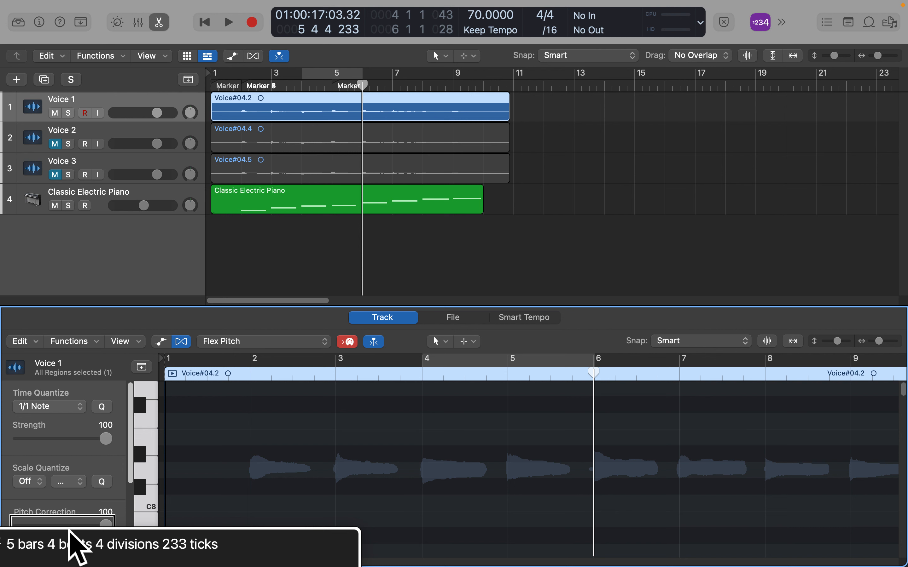
{"action": "key", "text": "Return"}
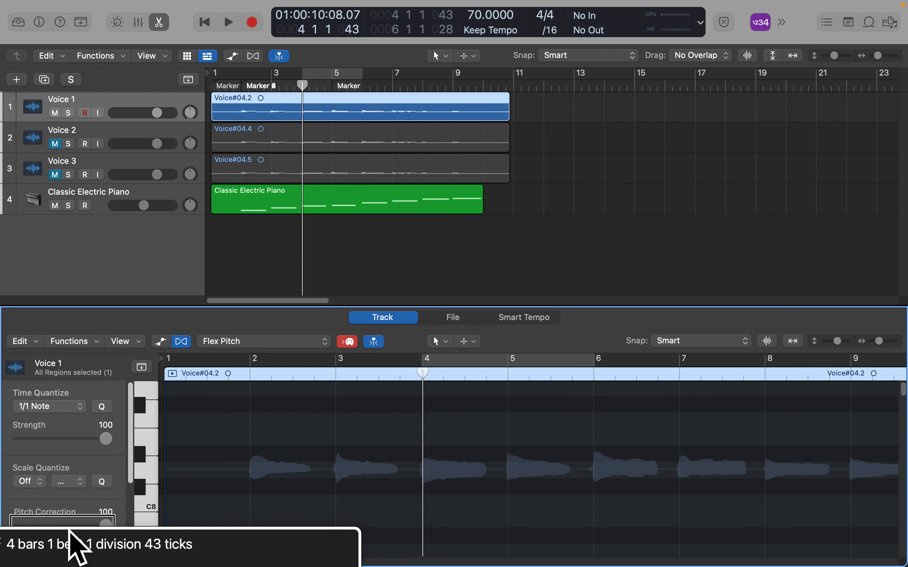
{"action": "key", "text": "space"}
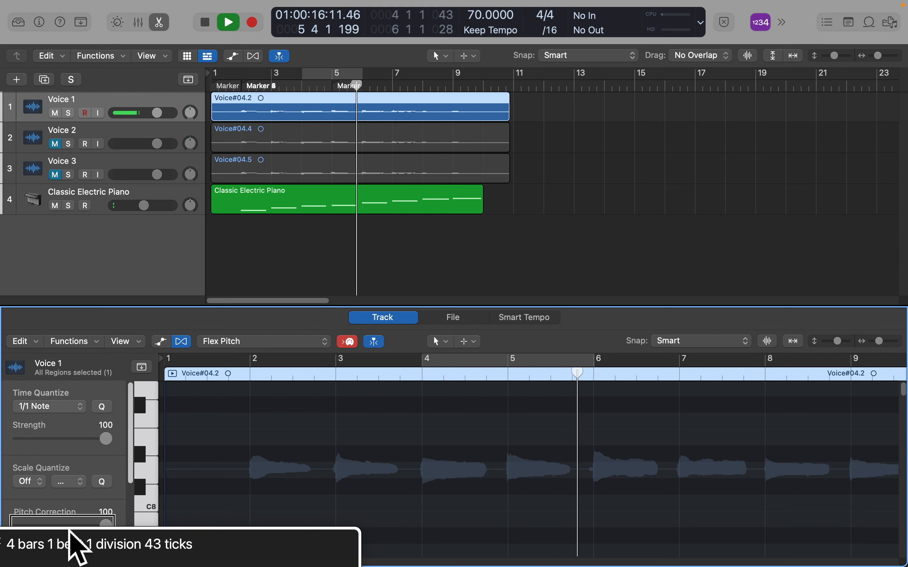
{"action": "key", "text": "space"}
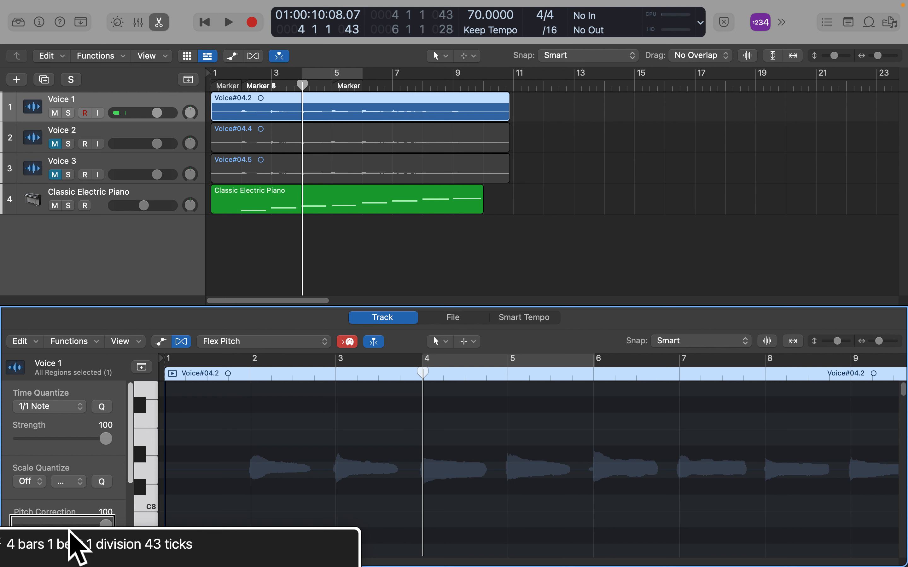
- Move the playhead to 5 1 1 1, listen to the note there and set the left locator at that position
{"action": "key", "text": "period"}
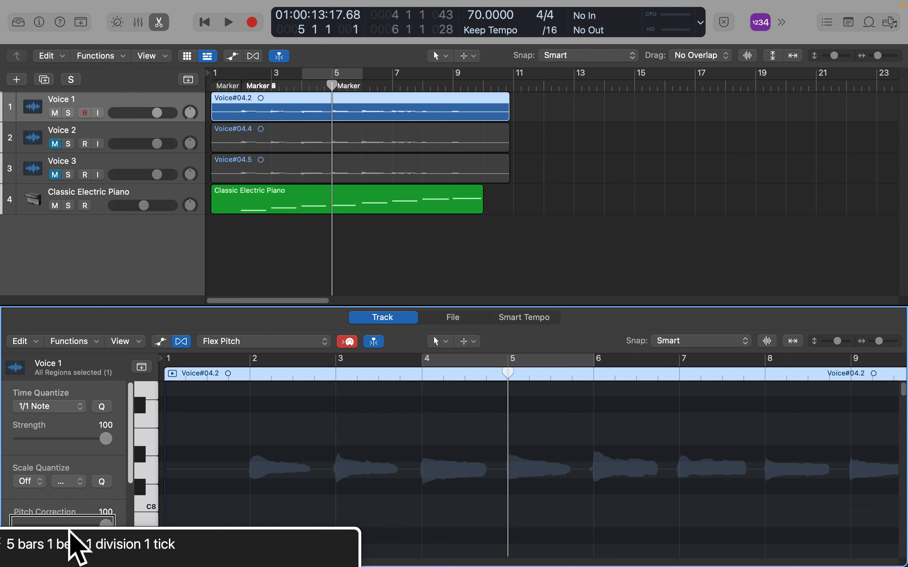
{"action": "key", "text": "space"}
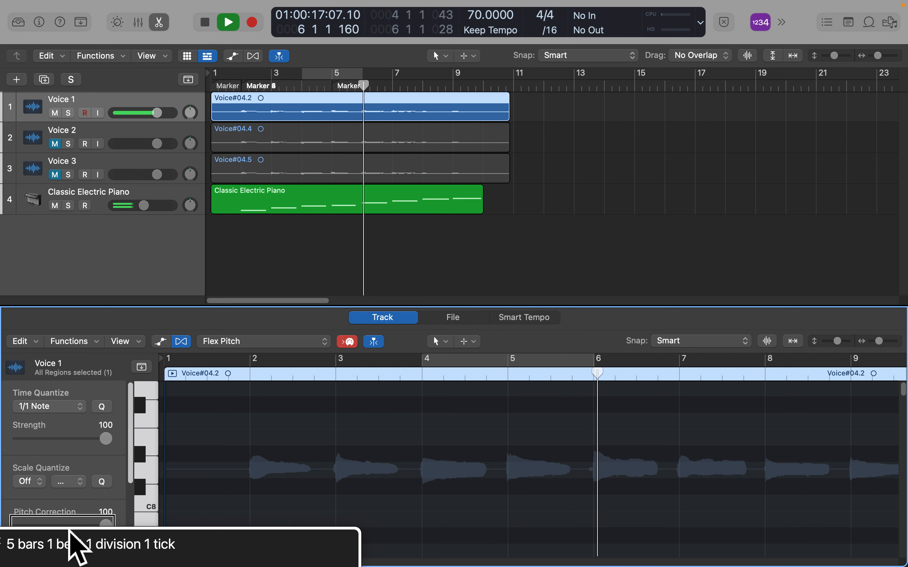
{"action": "key", "text": "space"}
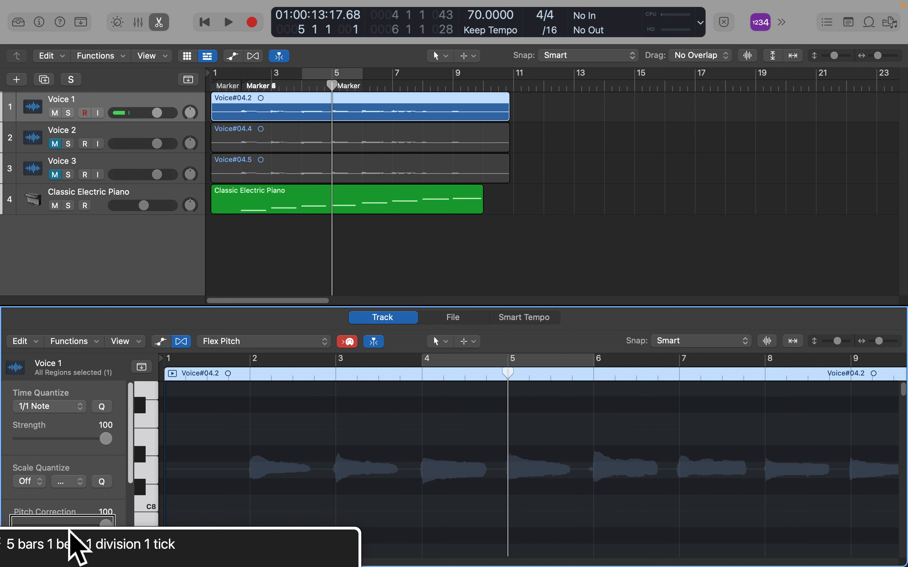
{"action": "key", "text": "comma"}
{"action": "key", "text": "period"}
{"action": "key", "text": "ctrl+super+bracketleft"}
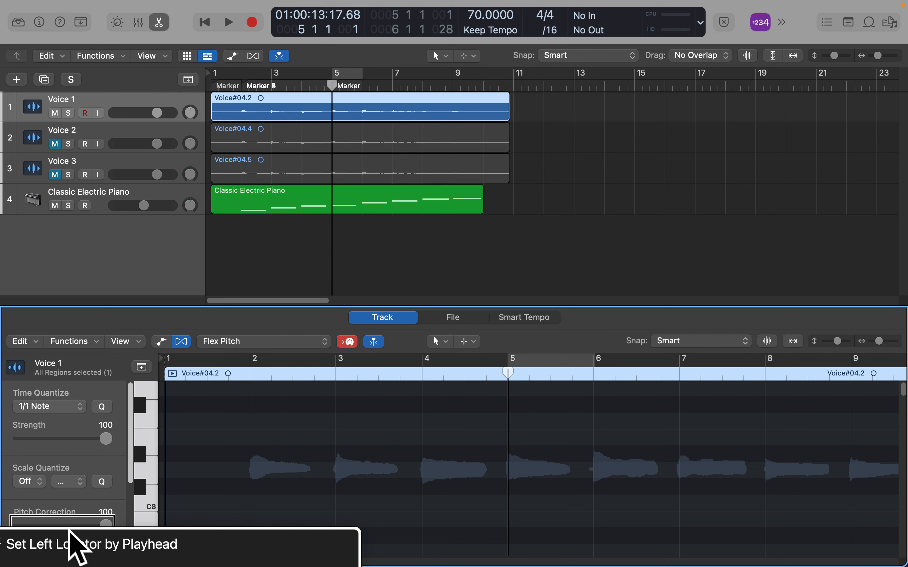
- Move the playhead to the transient at 5 4 4 232, listen from it and return to 5 1 1 1
{"action": "key", "text": "ctrl+period"}
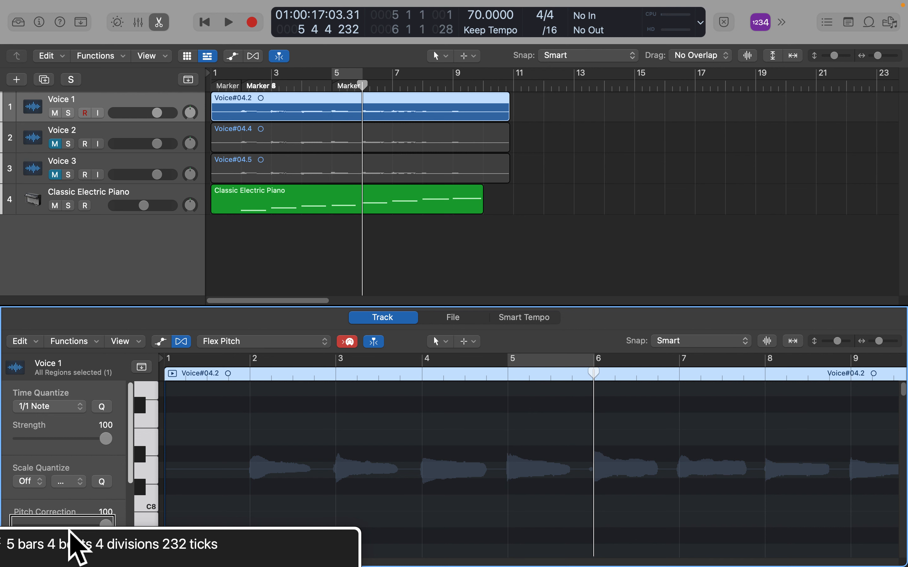
{"action": "key", "text": "space"}
{"action": "key", "text": "space"}
{"action": "key", "text": "ctrl+comma"}
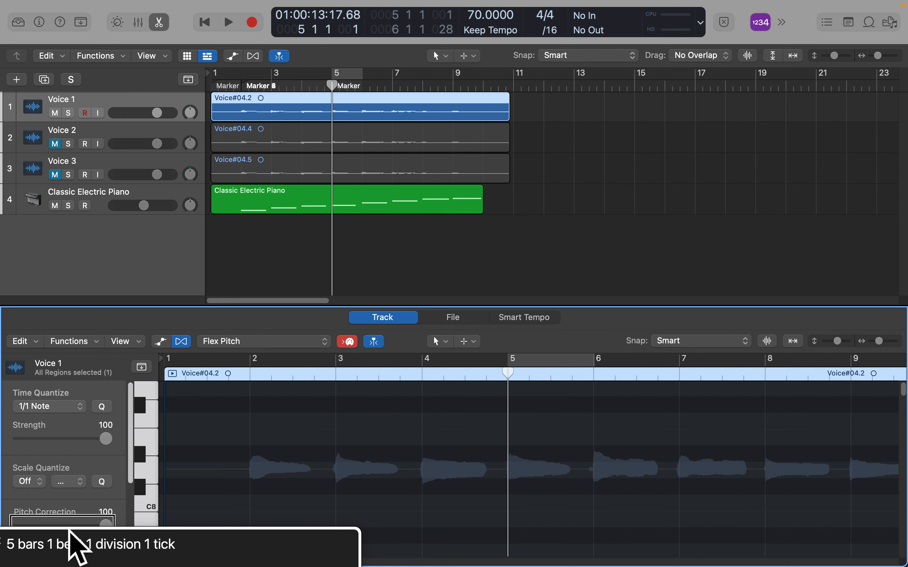
- Advance the playhead through the transients around bars 7 to 9, stopping at 8 4 4 194
{"action": "key", "text": "ctrl+period"}
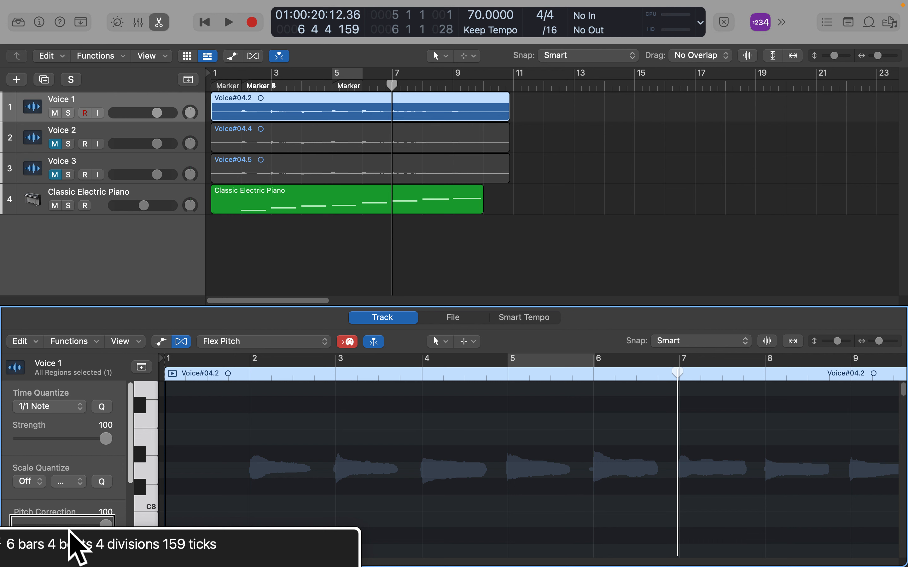
{"action": "key", "text": "space"}
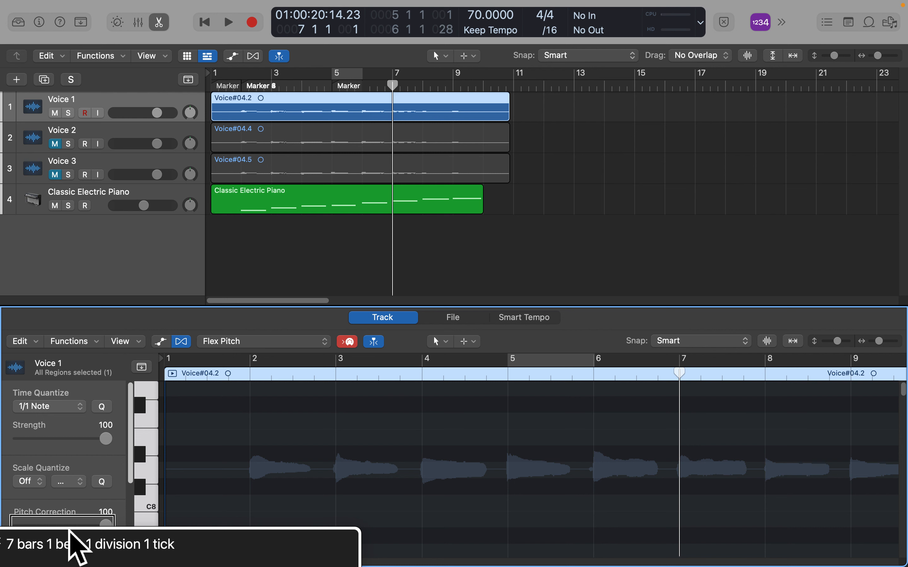
{"action": "key", "text": "Right"}
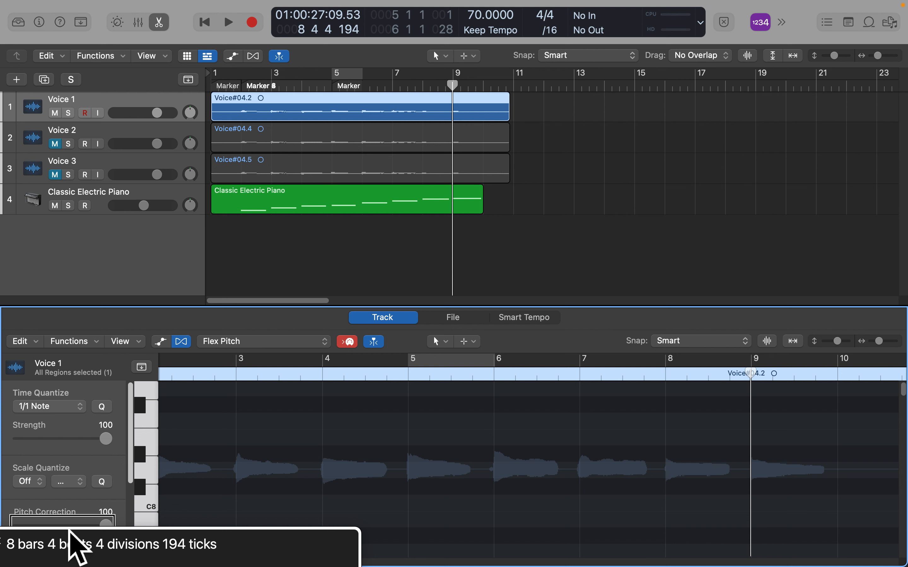
- Return the playhead to 2 1 1 1 and listen to the whole Voice 1 recording through bar 9
{"action": "key", "text": "Return"}
{"action": "key", "text": "period"}
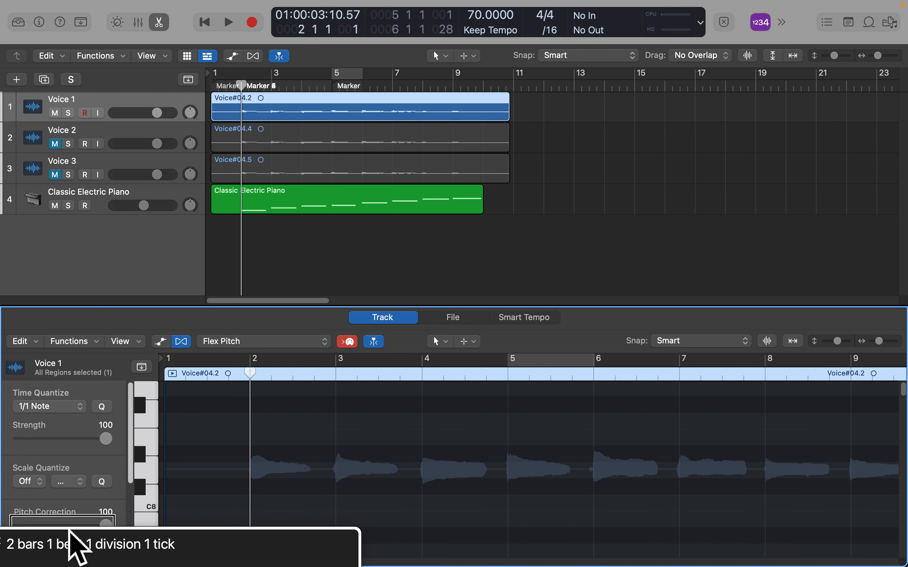
{"action": "key", "text": "space"}
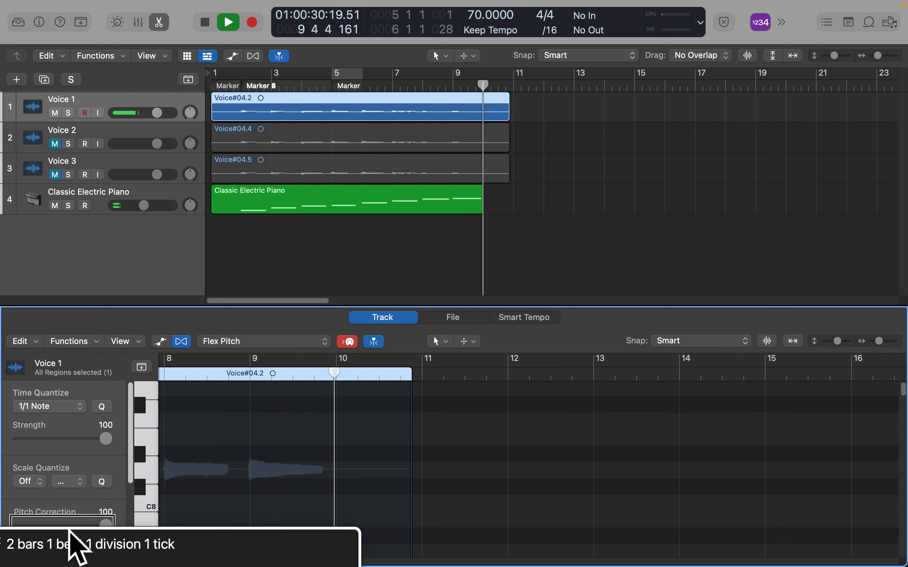
{"action": "key", "text": "space"}
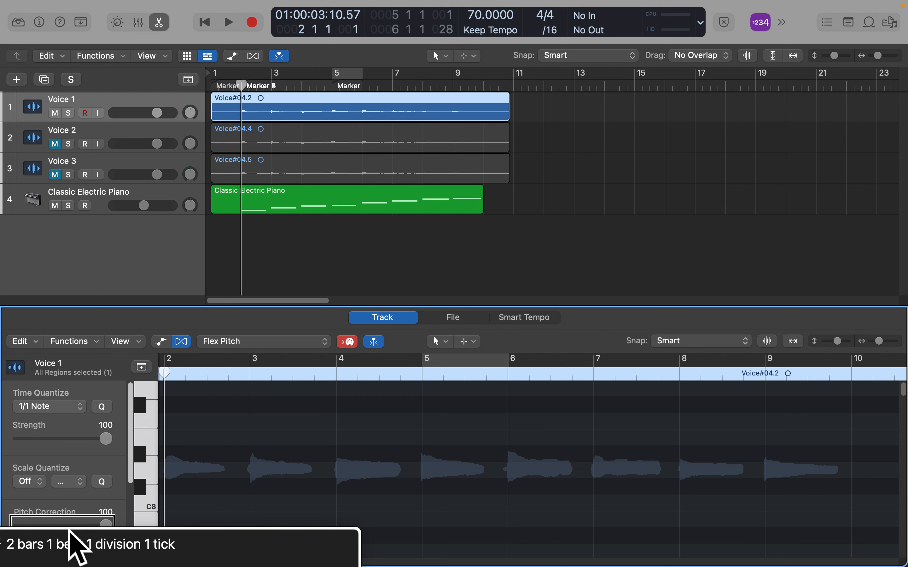
- Select a single note in the Voice 1 region, move the playhead to 6 1 1 1 and play from there
{"action": "key", "text": "Right"}
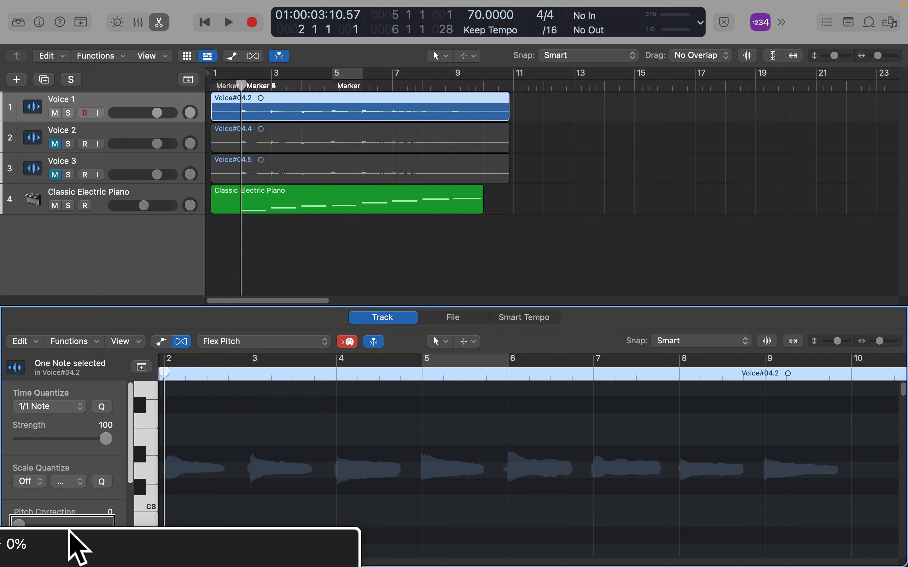
{"action": "key", "text": "Return"}
{"action": "key", "text": "period"}
{"action": "key", "text": "period"}
{"action": "key", "text": "period"}
{"action": "key", "text": "period"}
{"action": "key", "text": "space"}
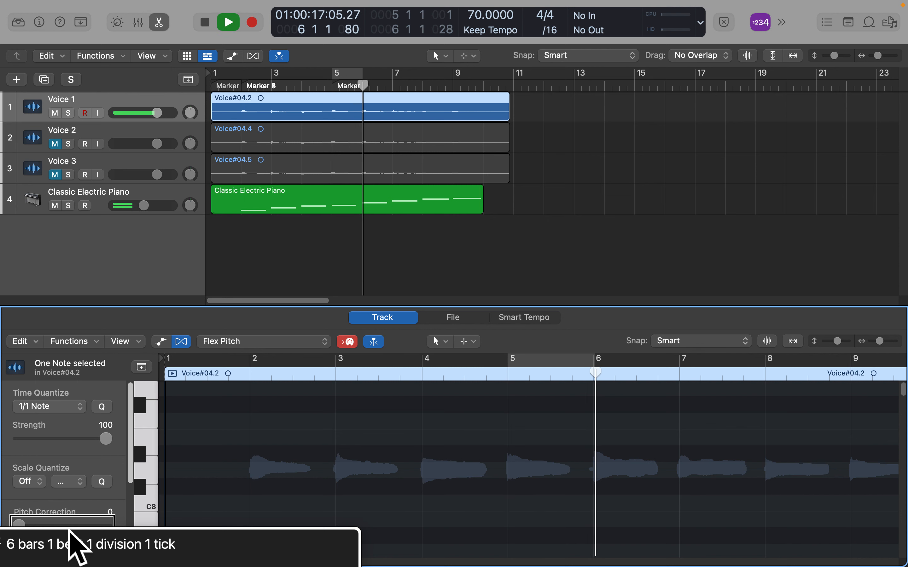
- Undo the last edit and replay the Voice 1 notes from bar 6
{"action": "key", "text": "super+z"}
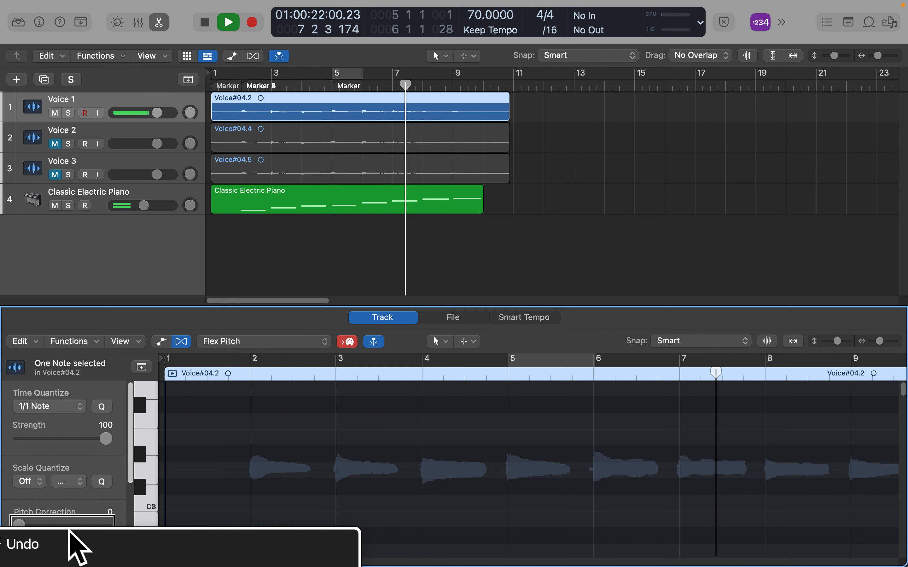
{"action": "key", "text": "comma"}
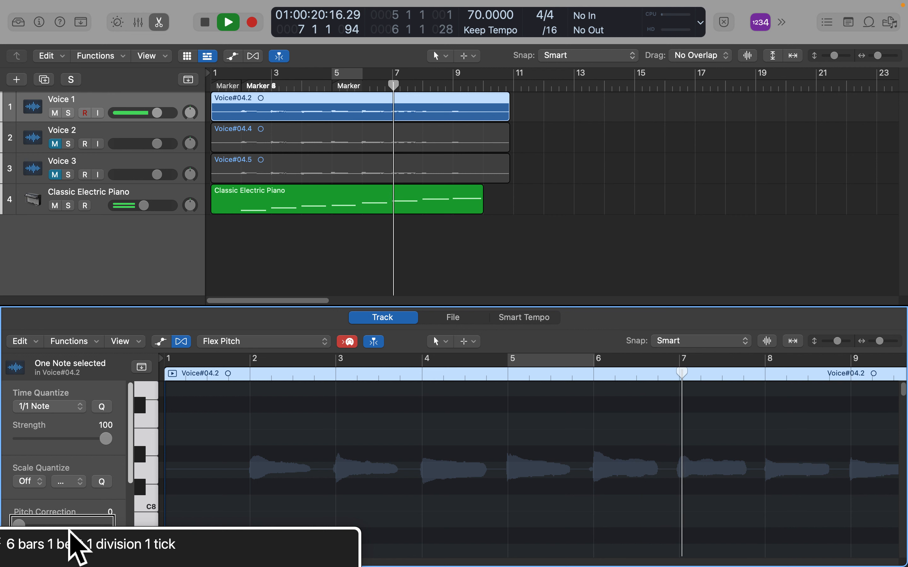
{"action": "key", "text": "space"}
{"action": "key", "text": "space"}
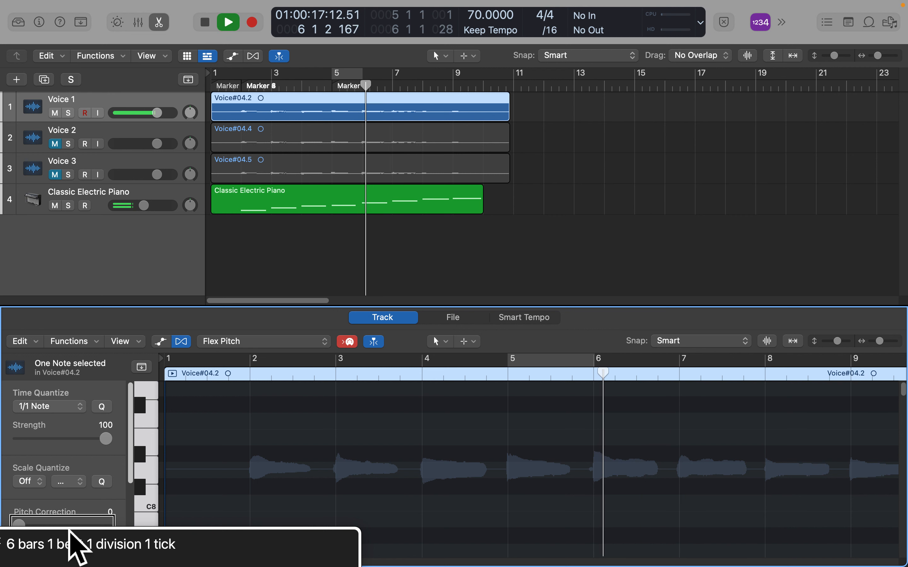
- Stop playback, place the playhead at 6 1 1 1 and set the left locator there
{"action": "key", "text": "comma"}
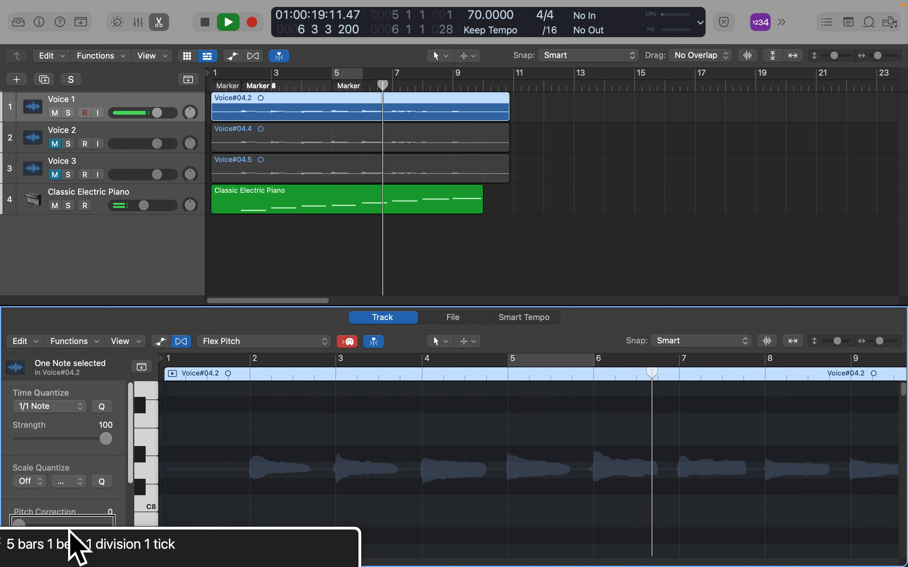
{"action": "key", "text": "space"}
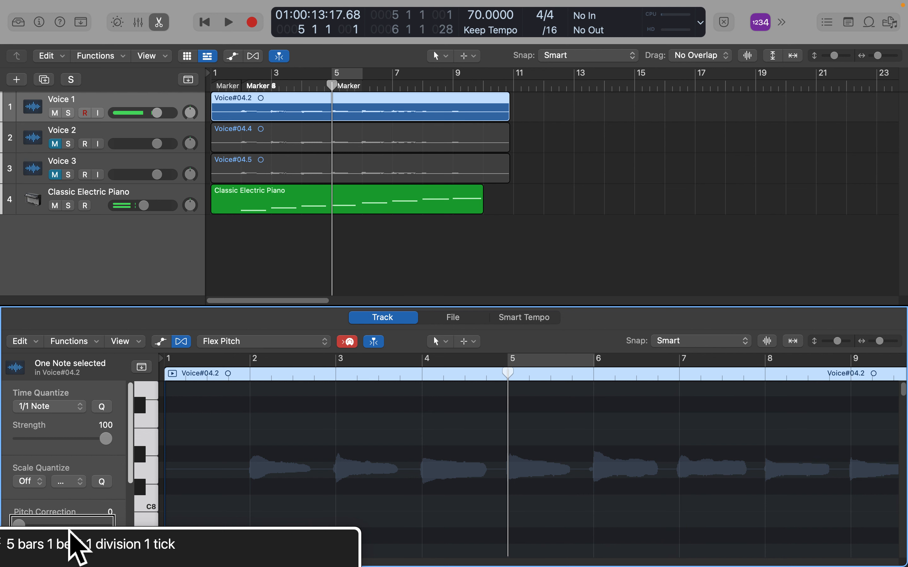
{"action": "key", "text": "period"}
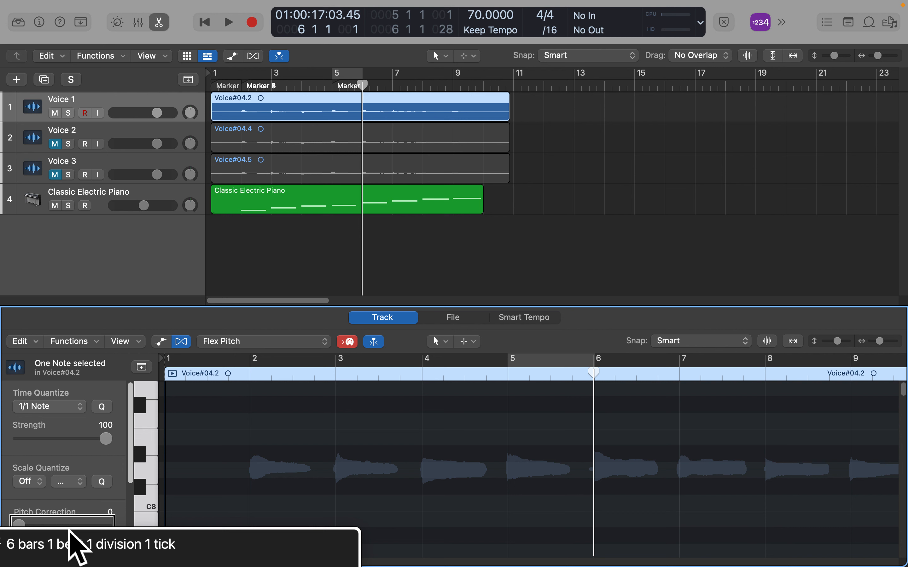
{"action": "key", "text": "ctrl+super+Left"}
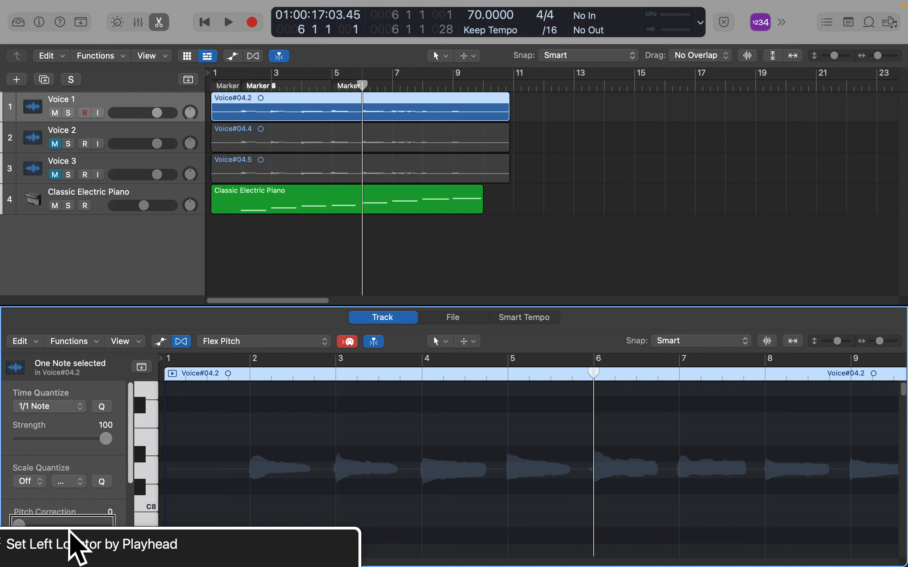
- Move the playhead to the transient at 6 4 4 158, listen from it and return to 6 1 1 1
{"action": "key", "text": "ctrl+Right"}
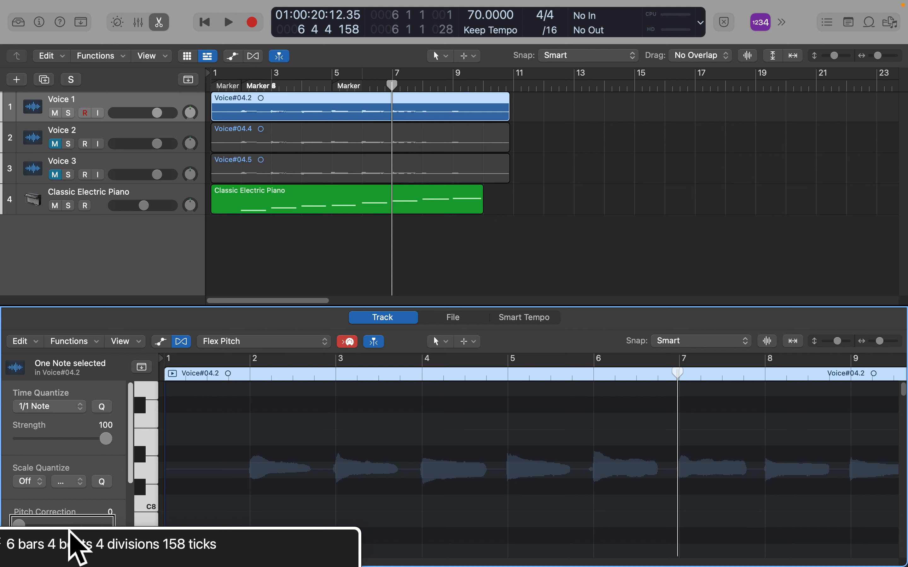
{"action": "key", "text": "space"}
{"action": "key", "text": "space"}
{"action": "key", "text": "comma"}
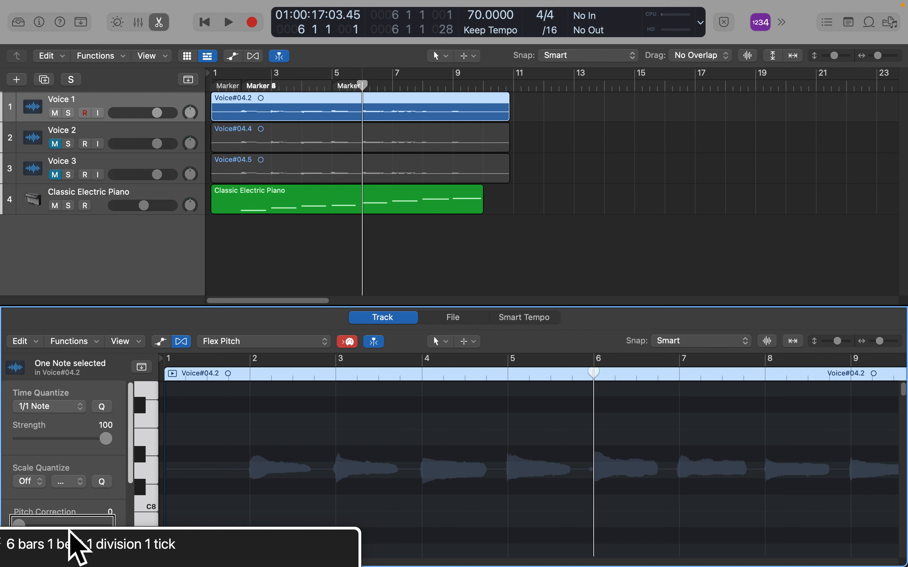
- Compare bar 7 with the transient at 6 4 4 158, then listen to the recording from that transient
{"action": "key", "text": "period"}
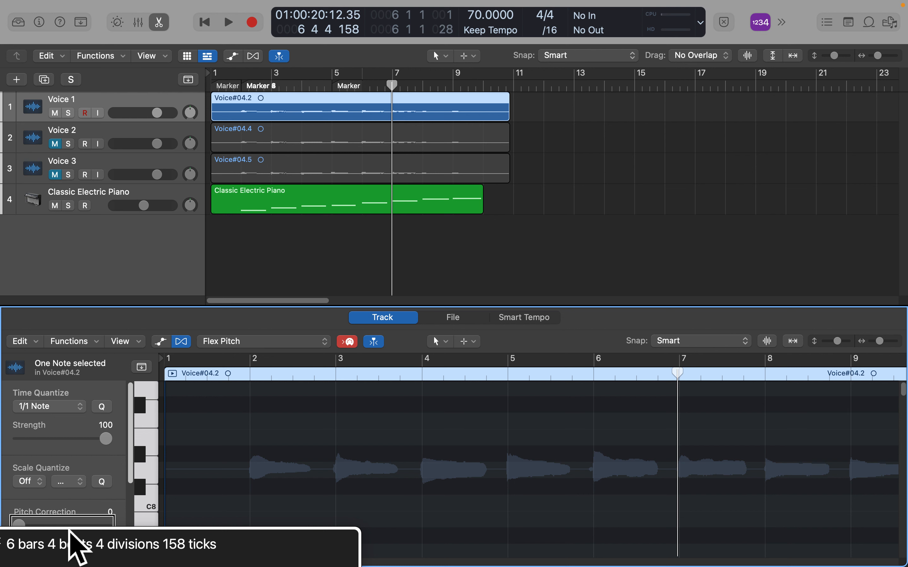
{"action": "key", "text": "Right"}
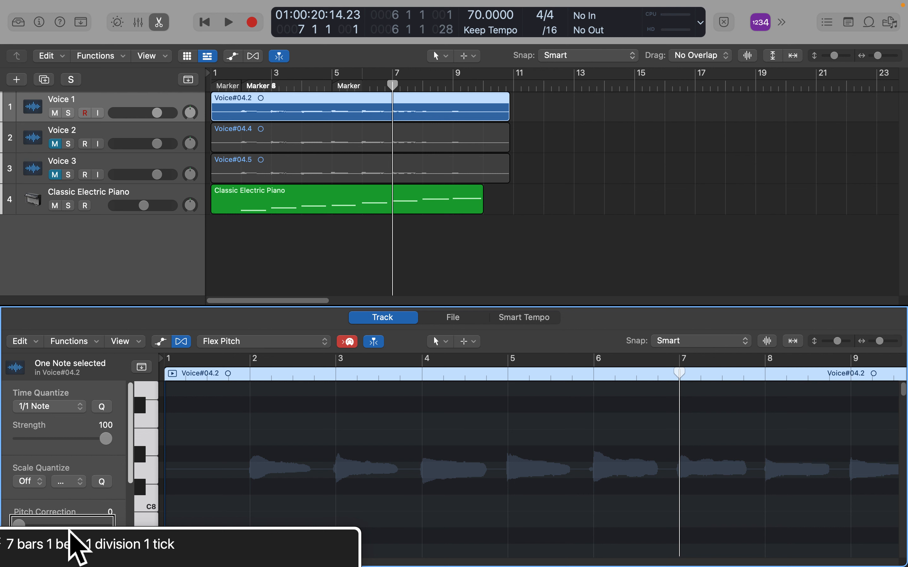
{"action": "key", "text": "comma"}
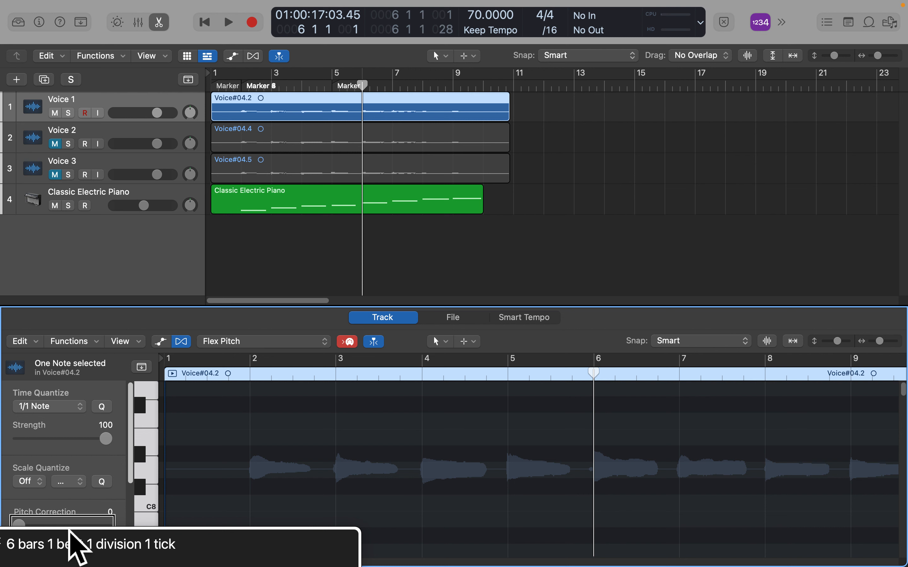
{"action": "key", "text": "period"}
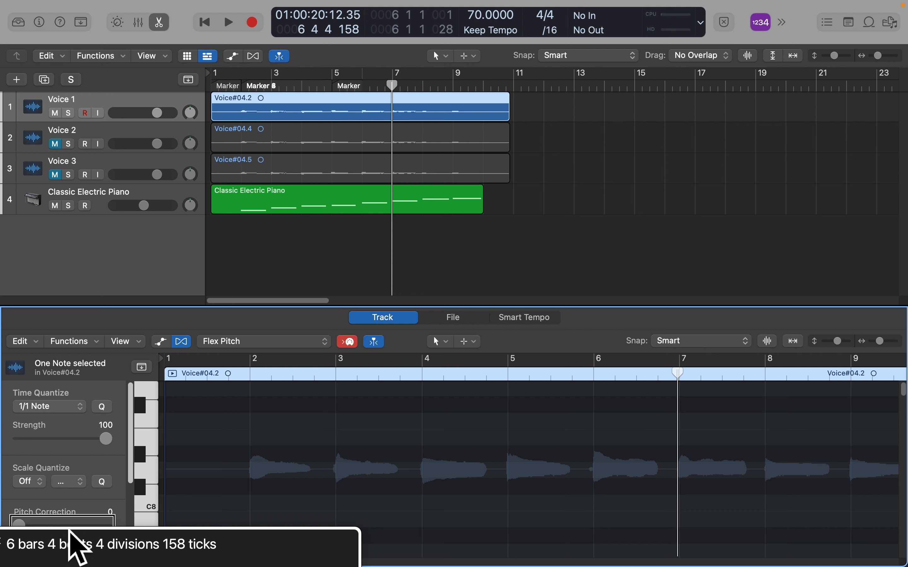
{"action": "key", "text": "space"}
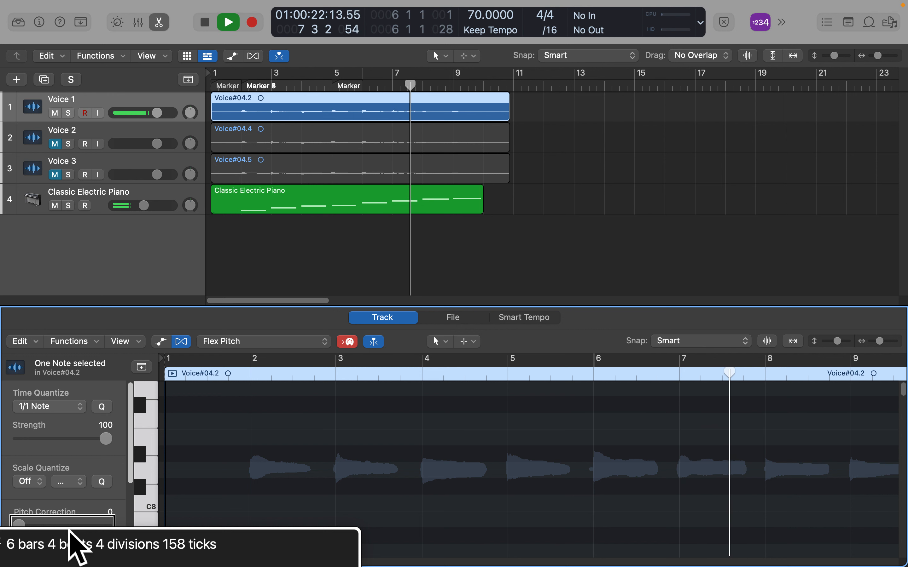
- Stop playback, place the playhead at 7 1 1 1 and listen to the Voice 1 note there
{"action": "key", "text": "space"}
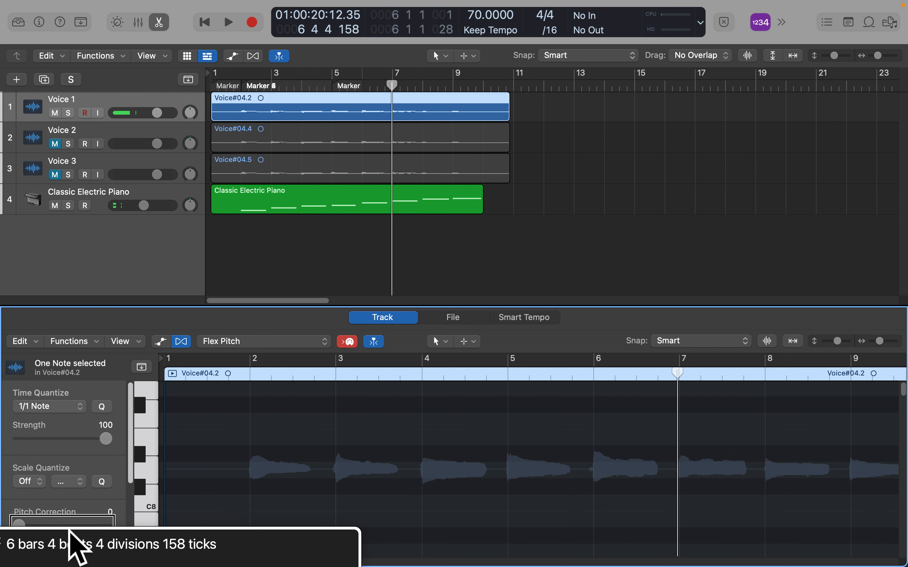
{"action": "key", "text": "period"}
{"action": "key", "text": "period"}
{"action": "key", "text": "comma"}
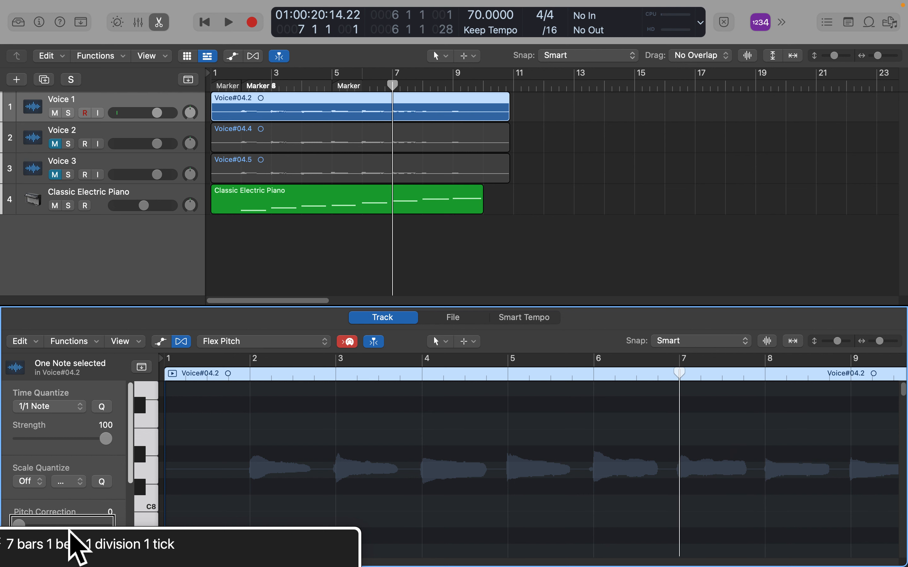
{"action": "key", "text": "space"}
{"action": "key", "text": "space"}
- Audition the next bar's note, replay the note at bar 7 and set the left locator at 7 1 1 1
{"action": "key", "text": "period"}
{"action": "key", "text": "space"}
{"action": "key", "text": "space"}
{"action": "key", "text": "comma"}
{"action": "key", "text": "space"}
{"action": "key", "text": "space"}
{"action": "key", "text": "super+ctrl+comma"}
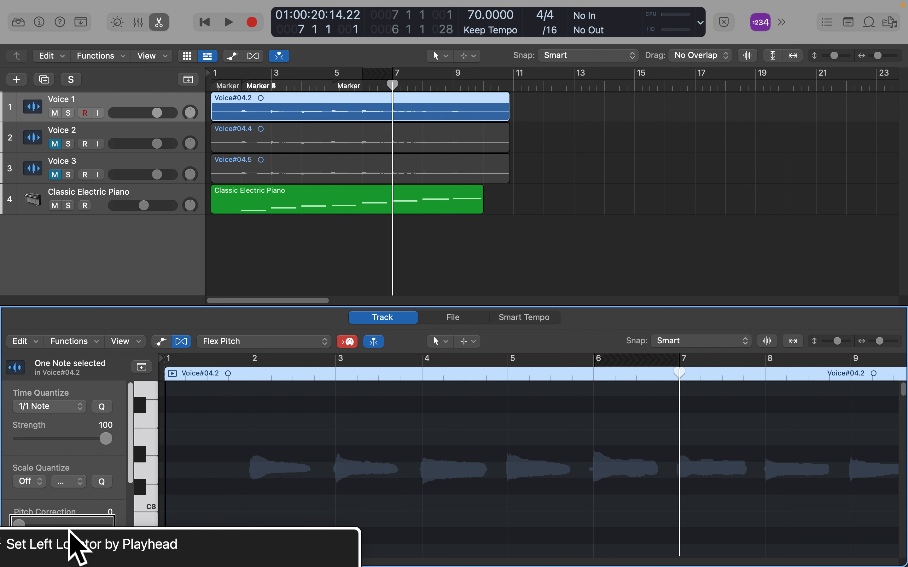
- Move the playhead to the transient at 7 4 4 225, listen from it and return to 7 1 1 1
{"action": "key", "text": "ctrl+period"}
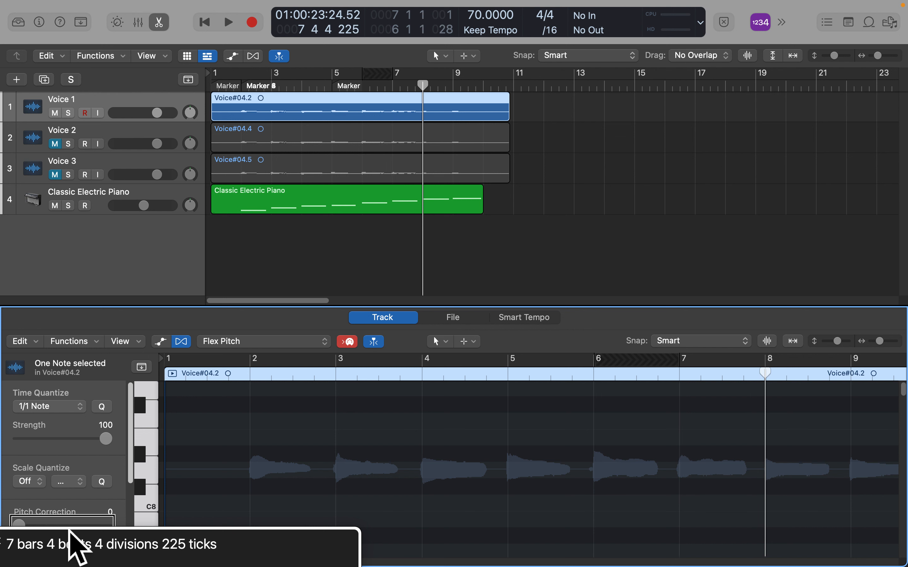
{"action": "key", "text": "space"}
{"action": "key", "text": "space"}
{"action": "key", "text": "ctrl+comma"}
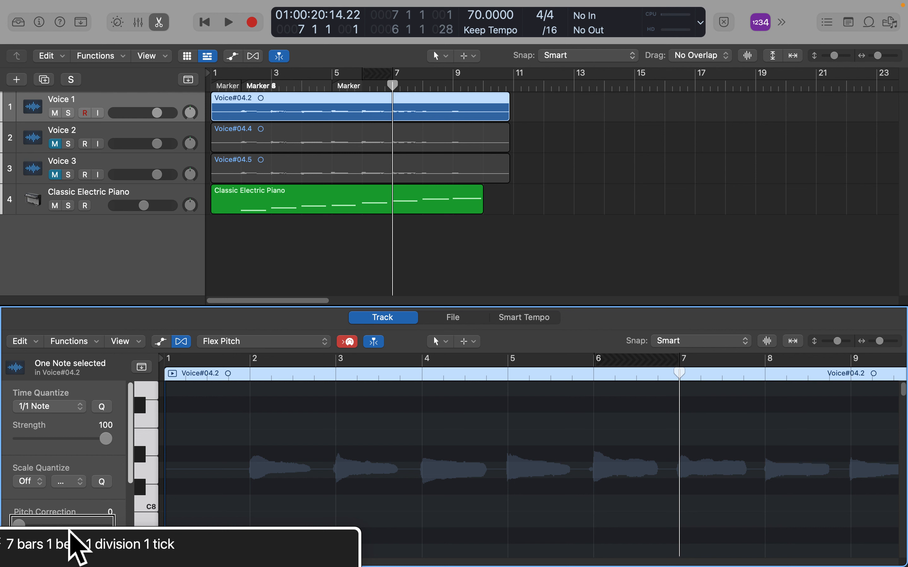
- Step through the transients at 7 4 4 225 and 8 4 4 194, then listen to the recording from 7 1 1 1
{"action": "key", "text": "ctrl+period"}
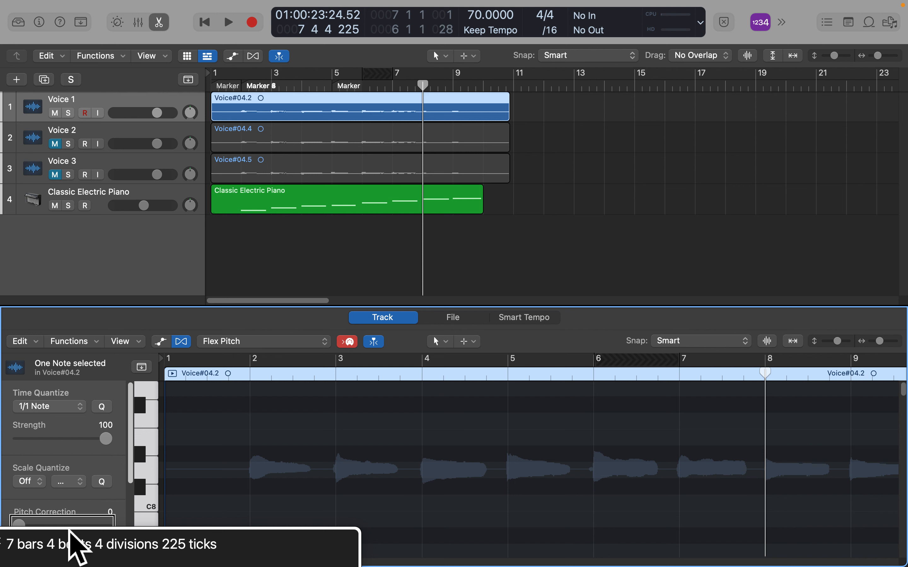
{"action": "key", "text": "ctrl+period"}
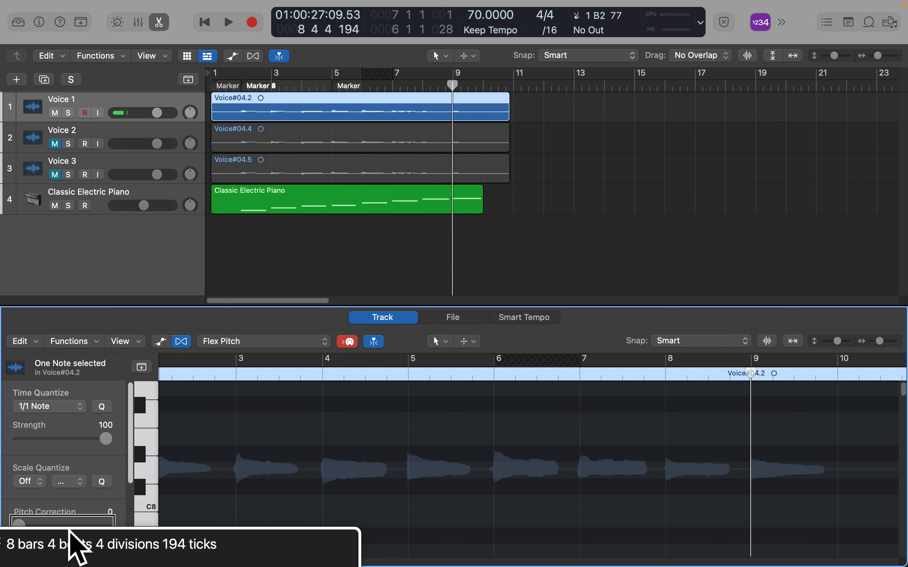
{"action": "key", "text": "comma"}
{"action": "key", "text": "space"}
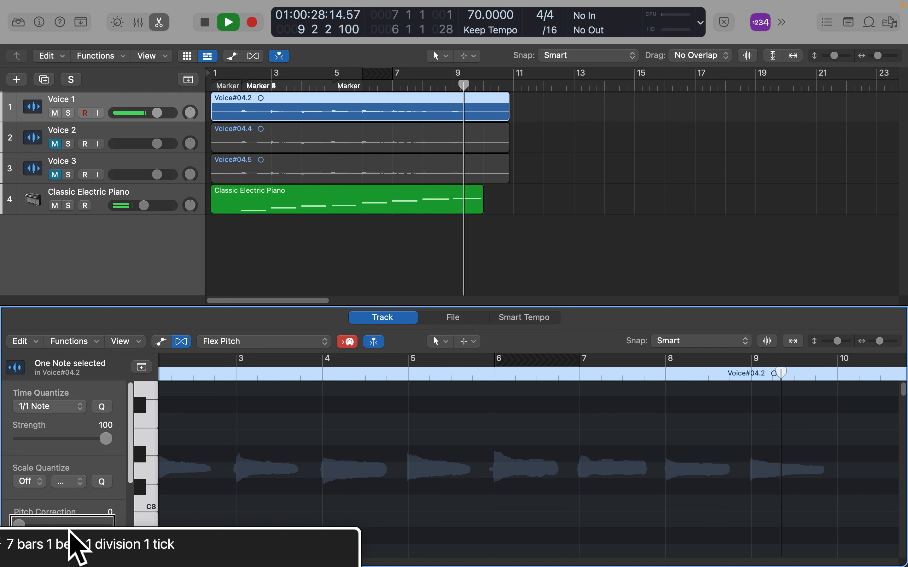
{"action": "key", "text": "space"}
- Place the playhead at 8 1 1 1, listen to the note there and set the left locator at that position
{"action": "key", "text": "period"}
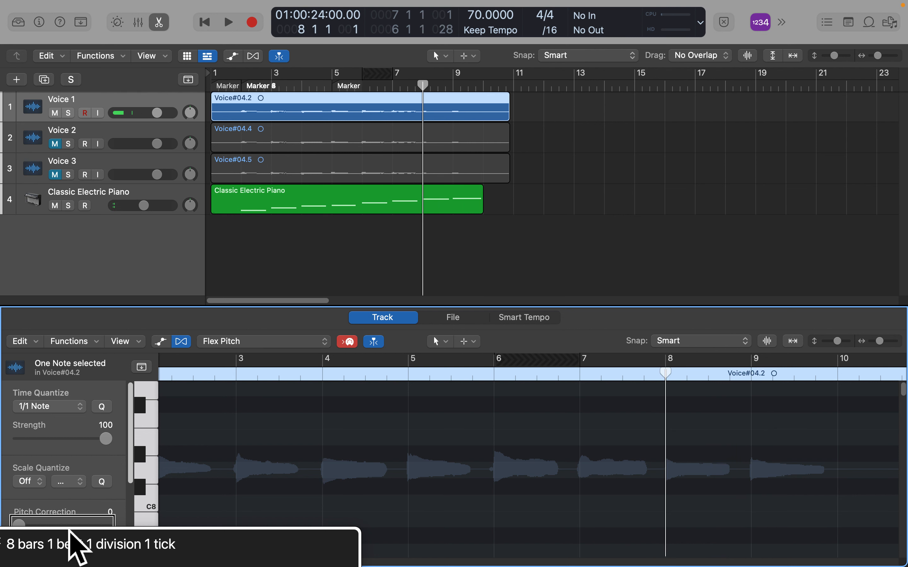
{"action": "key", "text": "space"}
{"action": "key", "text": "space"}
{"action": "key", "text": "ctrl+alt+super+Left"}
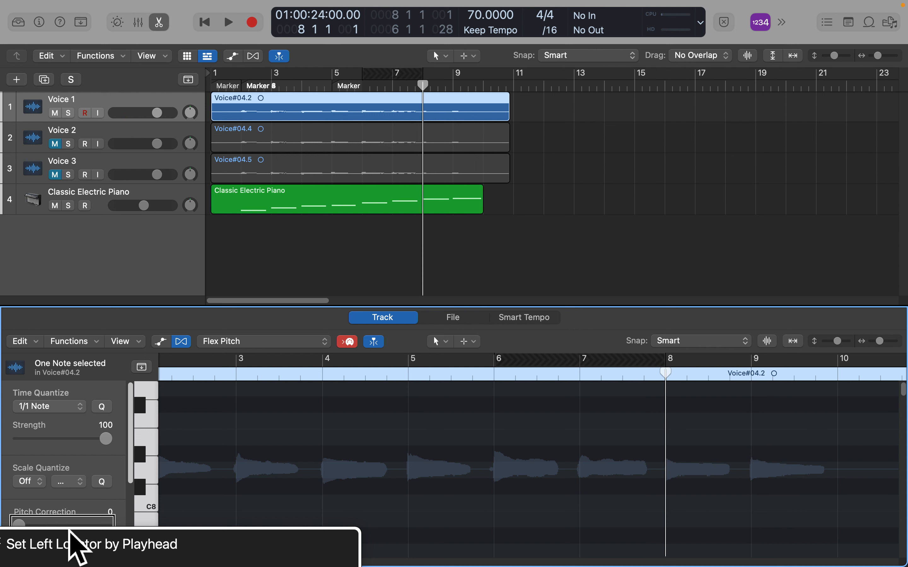
- Listen from the transient at 8 4 4 193 and compare its position with 8 1 1 1
{"action": "key", "text": "ctrl+Right"}
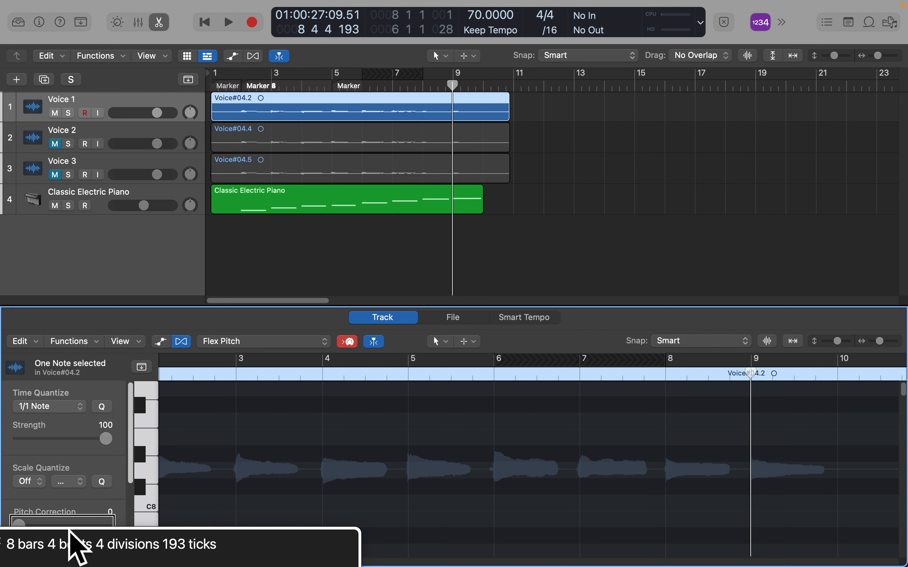
{"action": "key", "text": "space"}
{"action": "key", "text": "space"}
{"action": "key", "text": "ctrl+Left"}
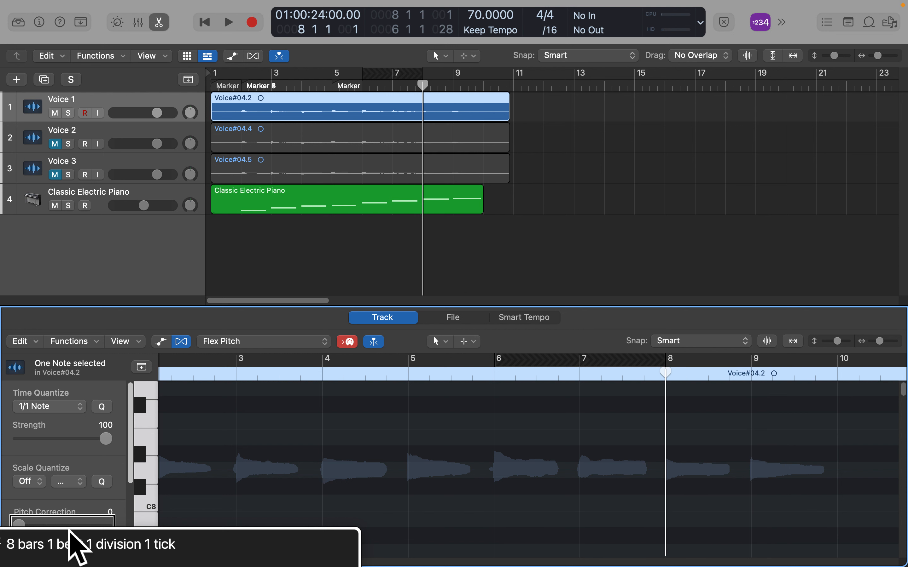
{"action": "key", "text": "ctrl+Right"}
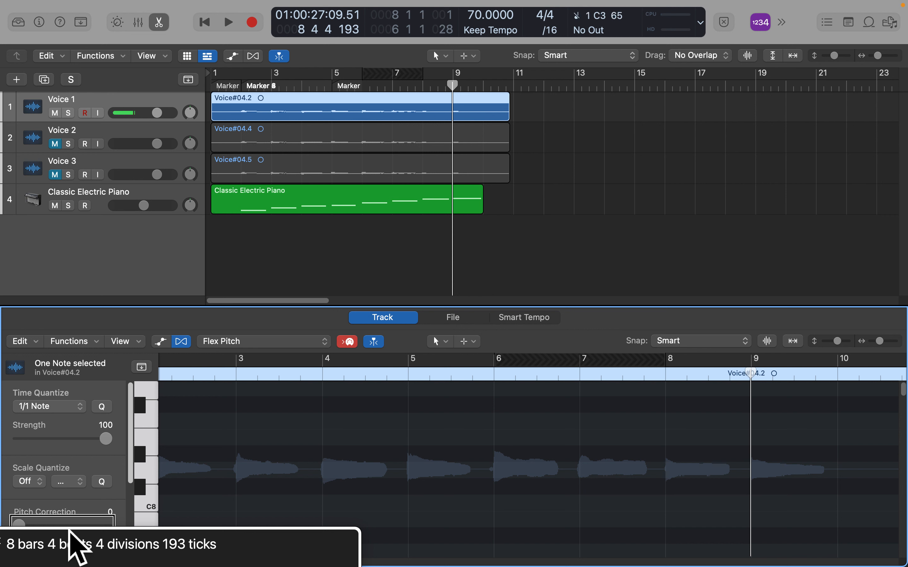
- Go back to the project start and listen to the first Voice 1 note from 2 1 1 1
{"action": "key", "text": "Return"}
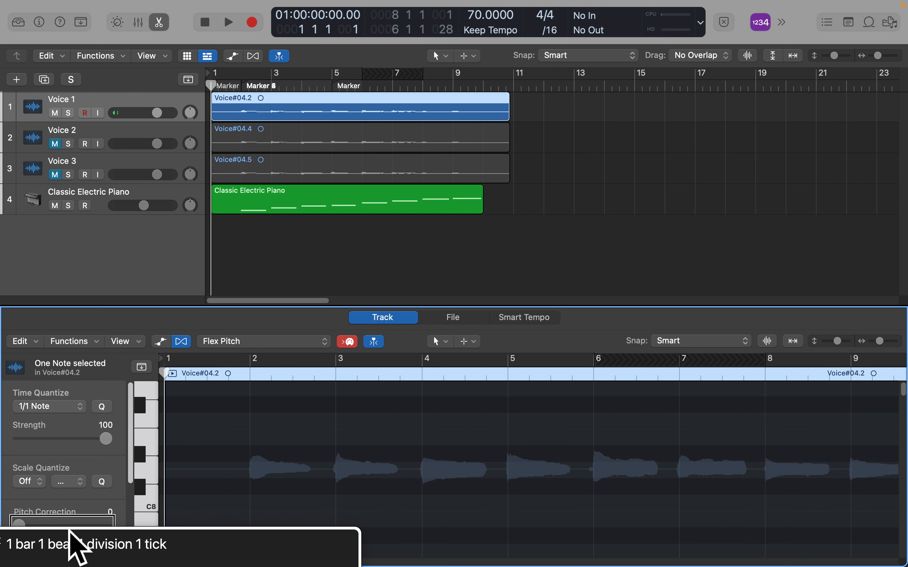
{"action": "key", "text": "space"}
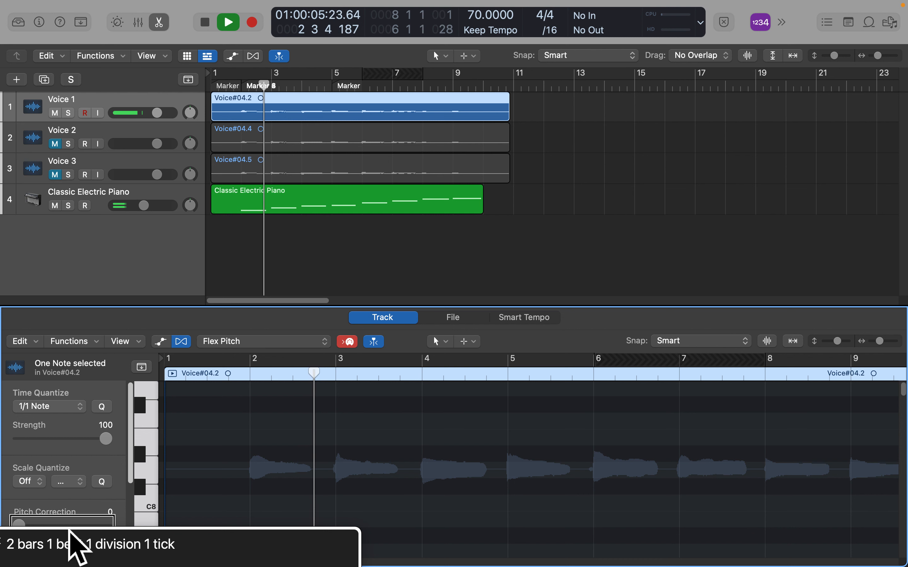
{"action": "key", "text": "space"}
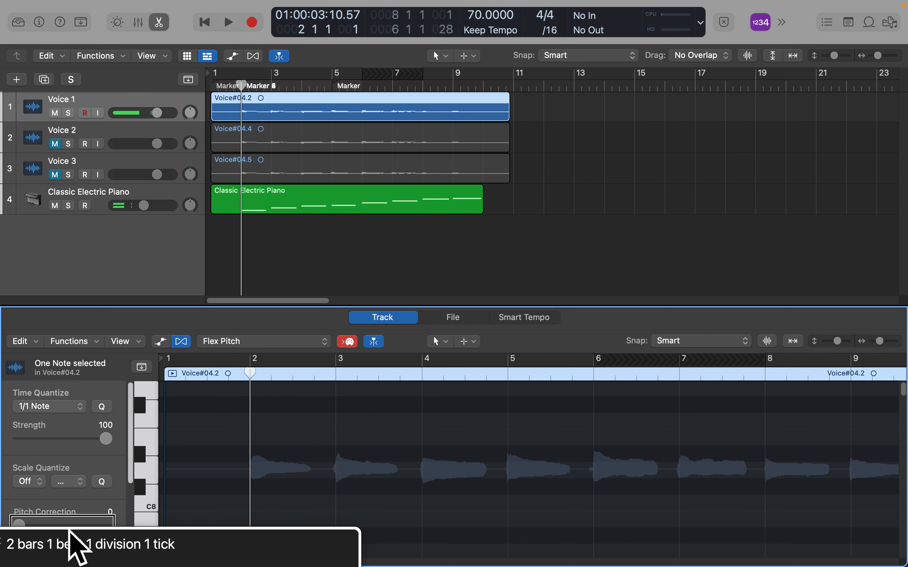
- Return the playhead to 1 1 1 1, undo the last edit and set the left locator there
{"action": "key", "text": "Return"}
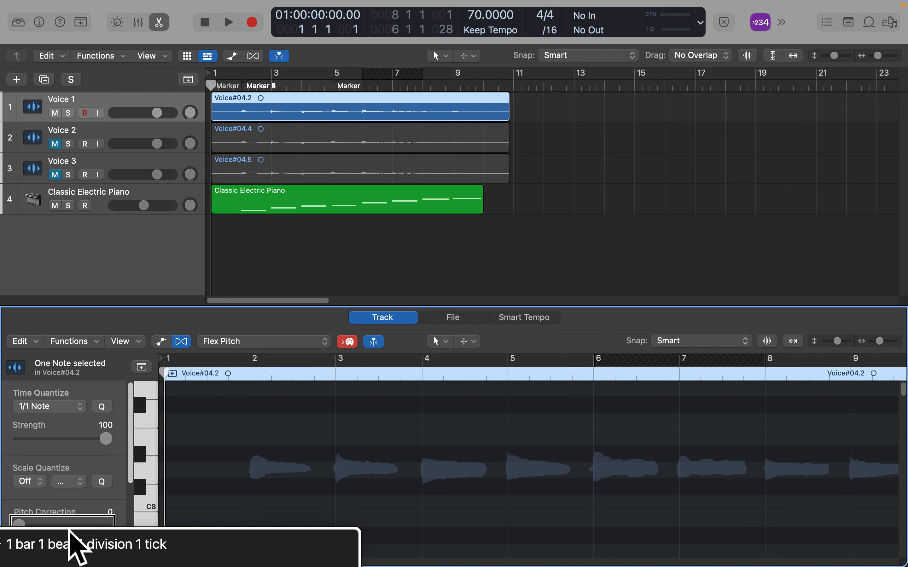
{"action": "key", "text": "super+z"}
{"action": "key", "text": "ctrl+super+Left"}
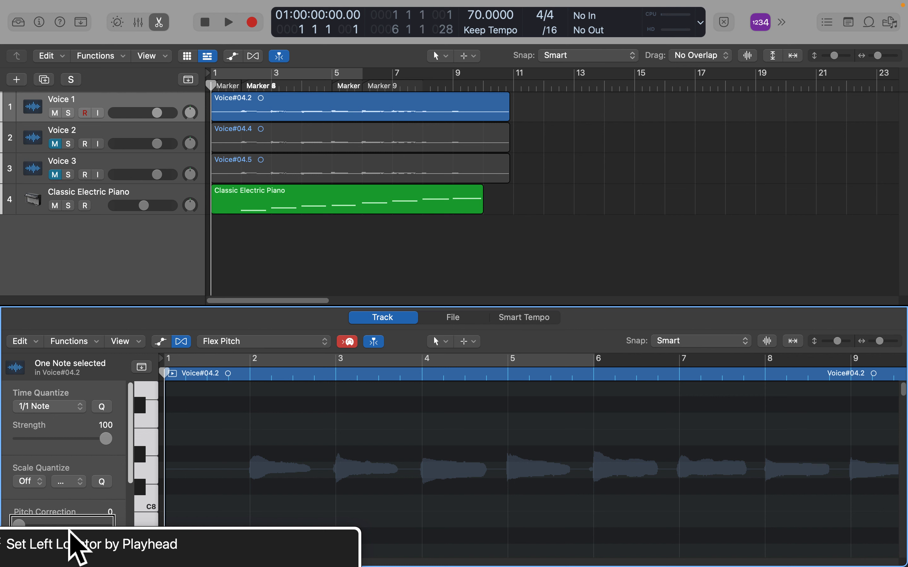
- Audition the first Voice 1 note from the positions around the start of bar 2
{"action": "key", "text": "period"}
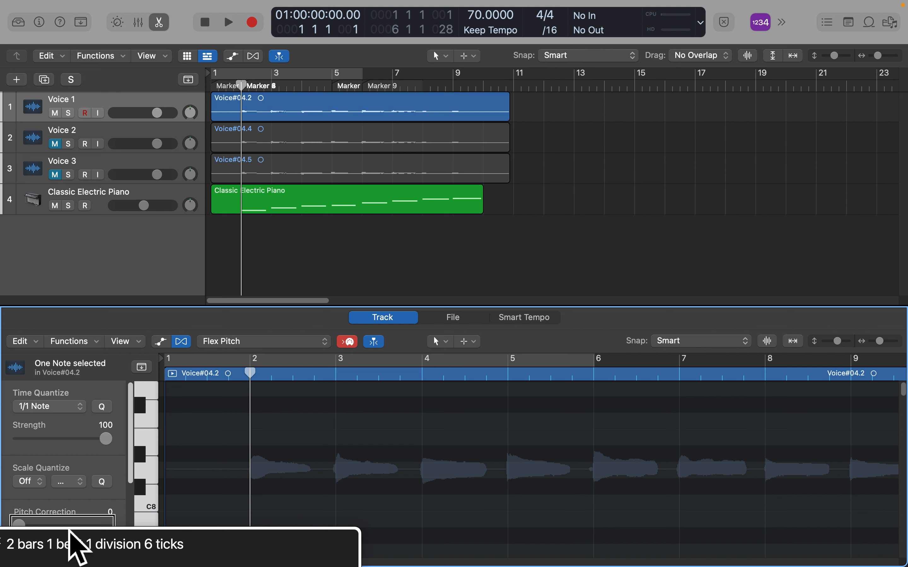
{"action": "key", "text": "space"}
{"action": "key", "text": "space"}
{"action": "key", "text": "comma"}
{"action": "key", "text": "period"}
{"action": "key", "text": "space"}
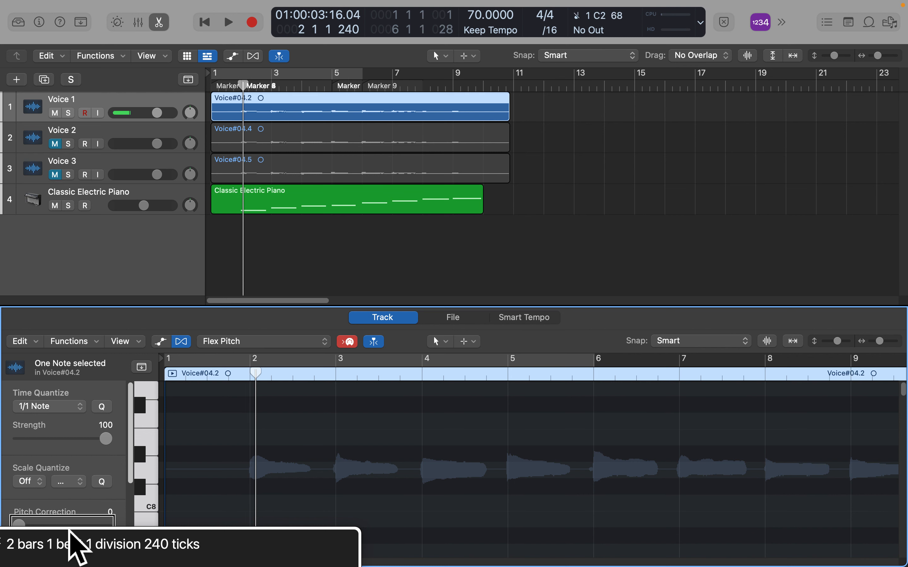
- Play the corrected Voice 1 recording with the piano from bar 2 through bar 9, then stop
{"action": "key", "text": "Return"}
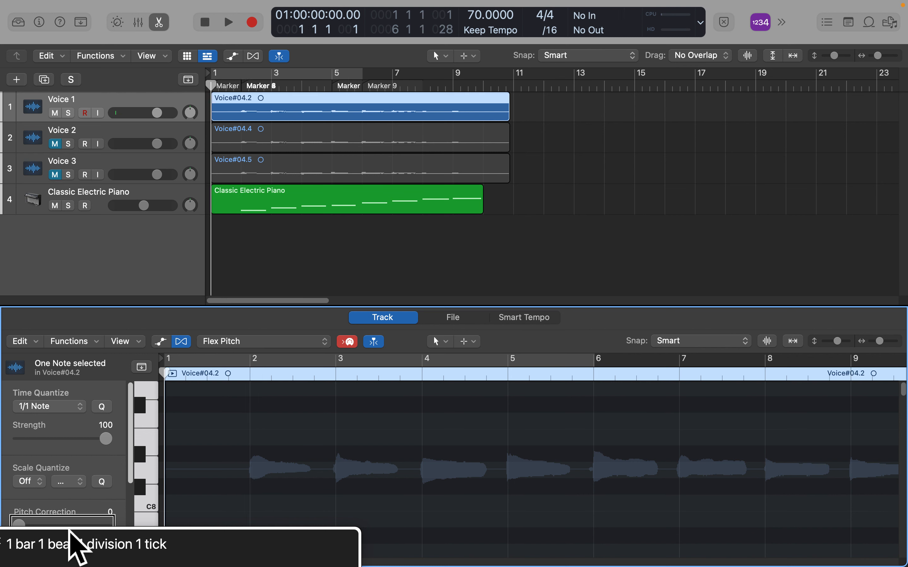
{"action": "key", "text": "space"}
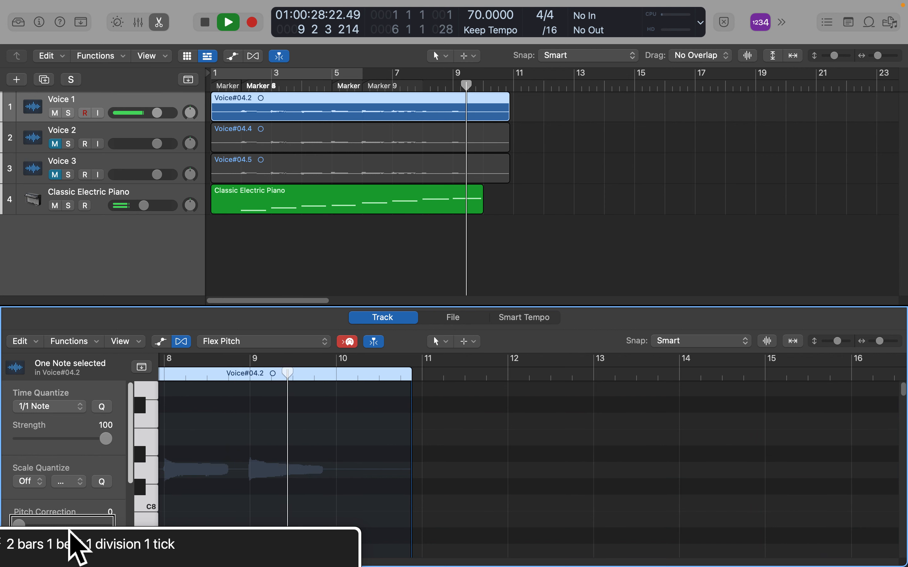
{"action": "key", "text": "space"}
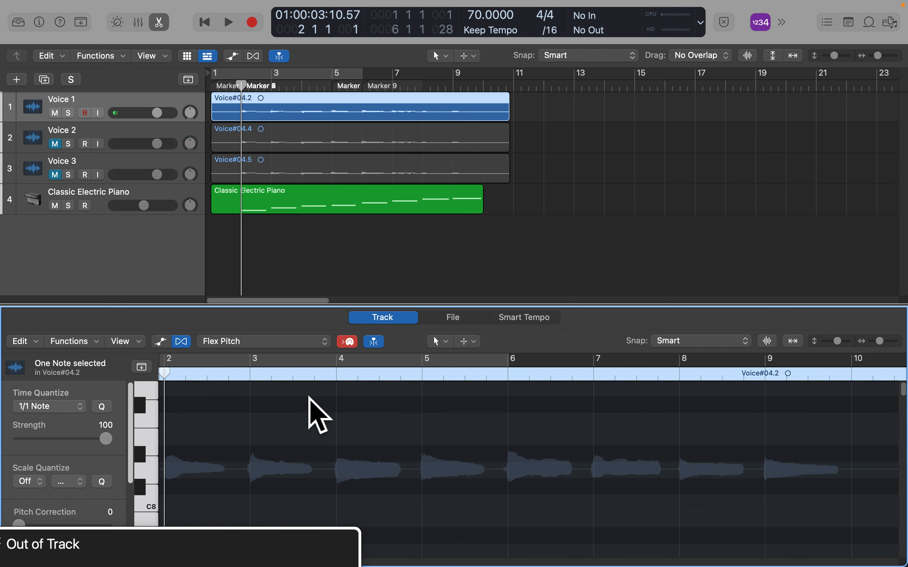
- Select the Voice 2 track and unmute it
{"action": "left_click", "coordinate": [307, 137]}
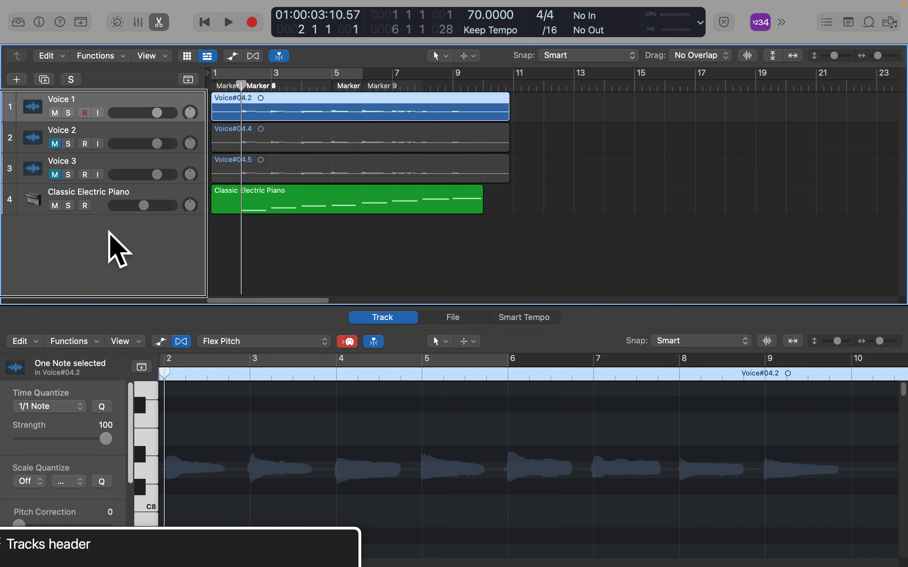
{"action": "left_click", "coordinate": [75, 138]}
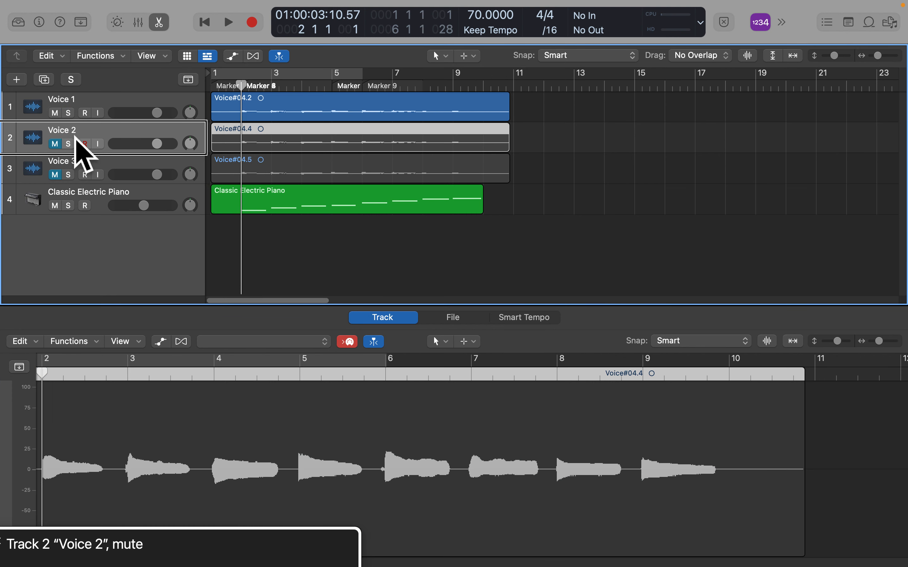
{"action": "key", "text": "ctrl+alt+space"}
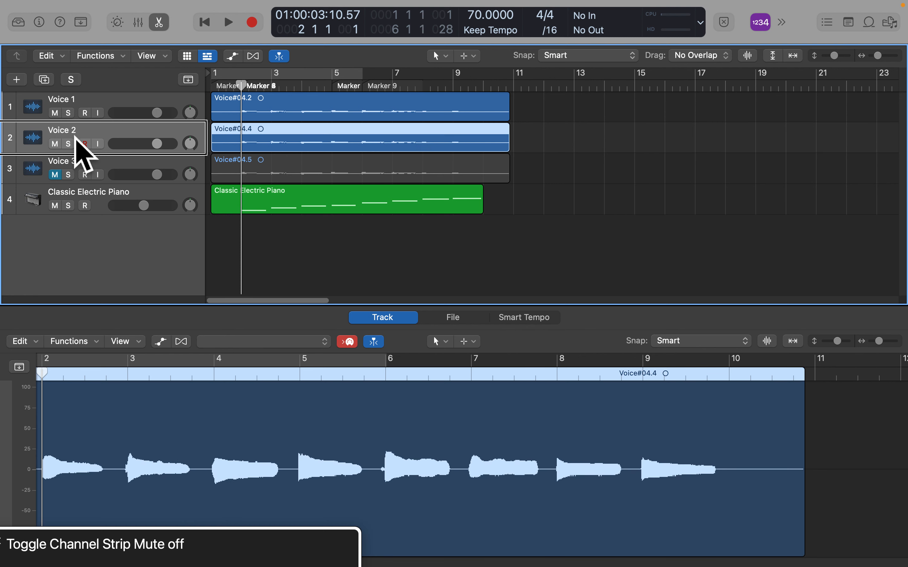
- Play Voice 1 and Voice 2 together from 2 1 1 1 through bar 9, then return to the project start
{"action": "key", "text": "Return"}
{"action": "key", "text": "period"}
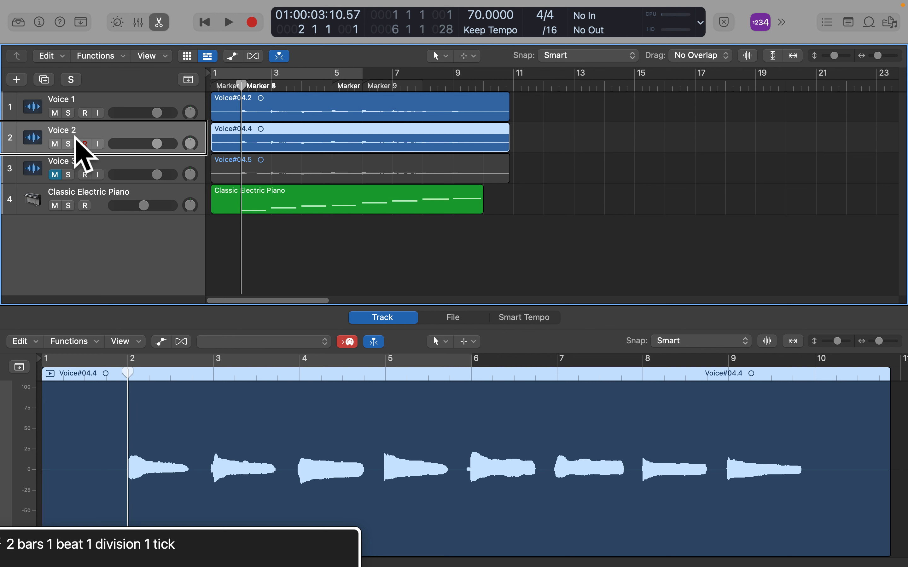
{"action": "key", "text": "space"}
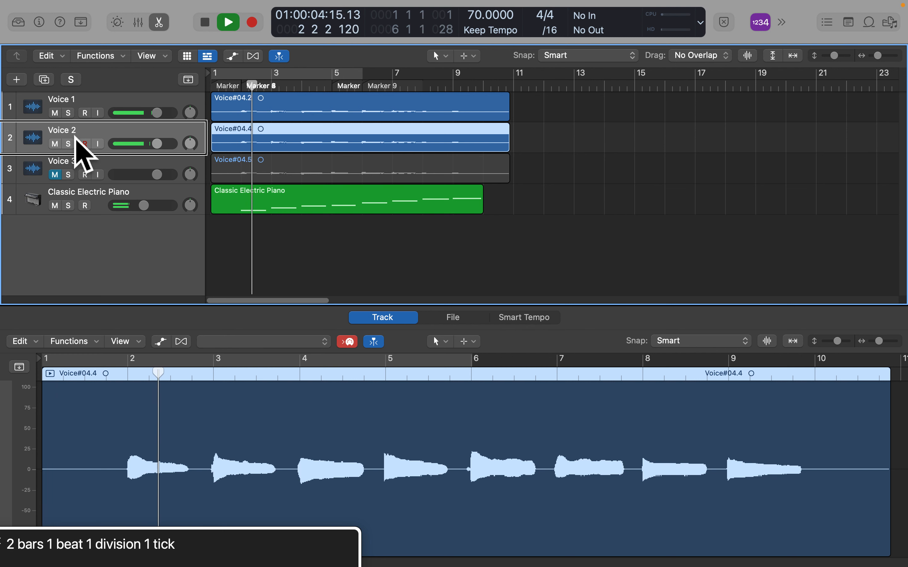
{"action": "key", "text": "Return"}
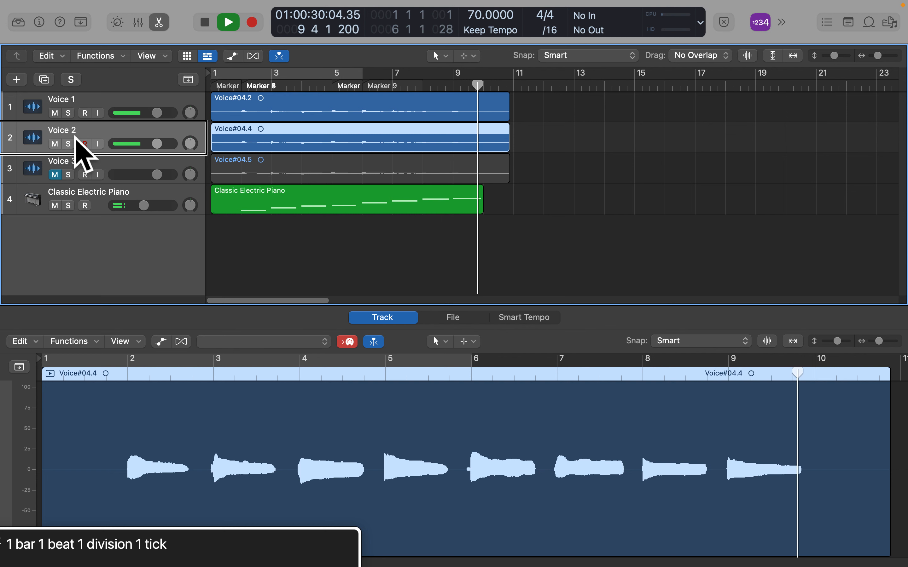
{"action": "key", "text": "space"}
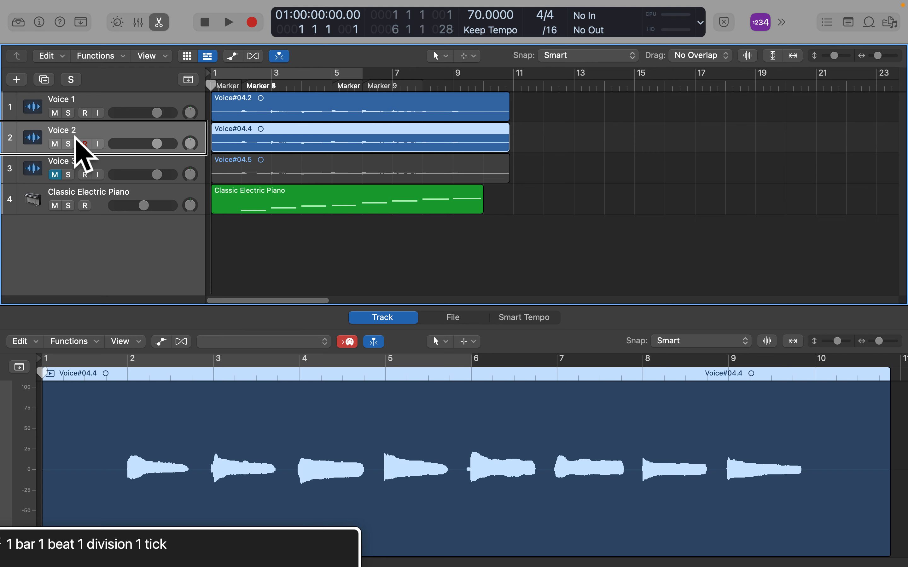
- Mute the Voice 1 track and reselect the Voice 2 track
{"action": "key", "text": "Up"}
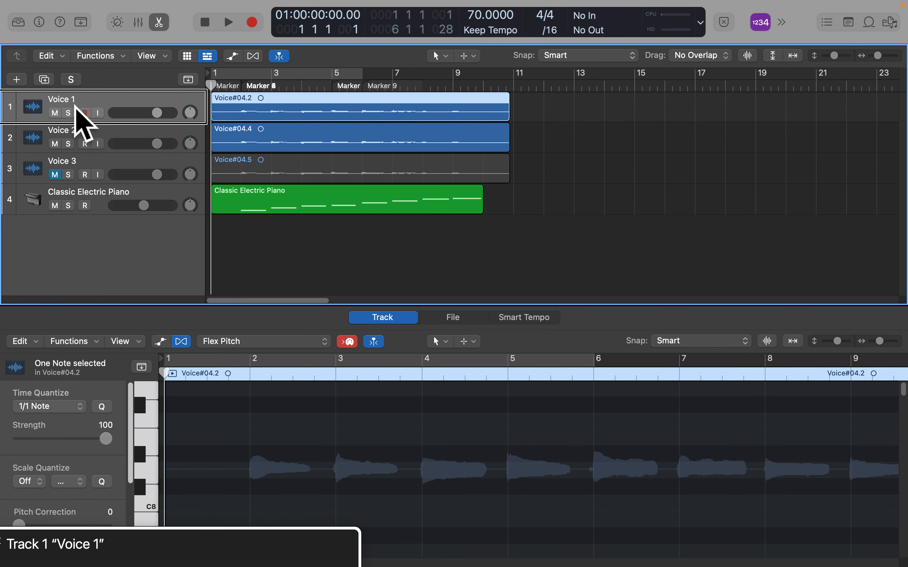
{"action": "key", "text": "m"}
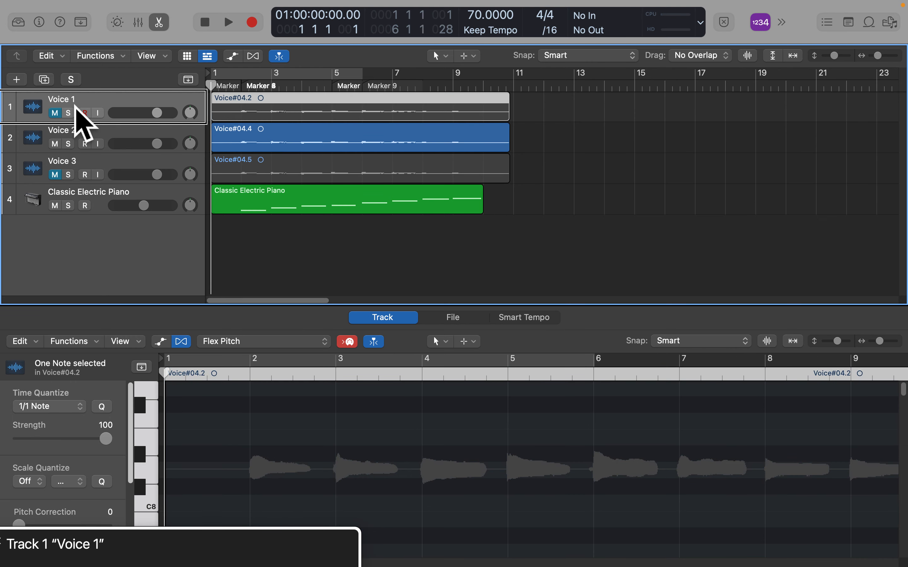
{"action": "key", "text": "Down"}
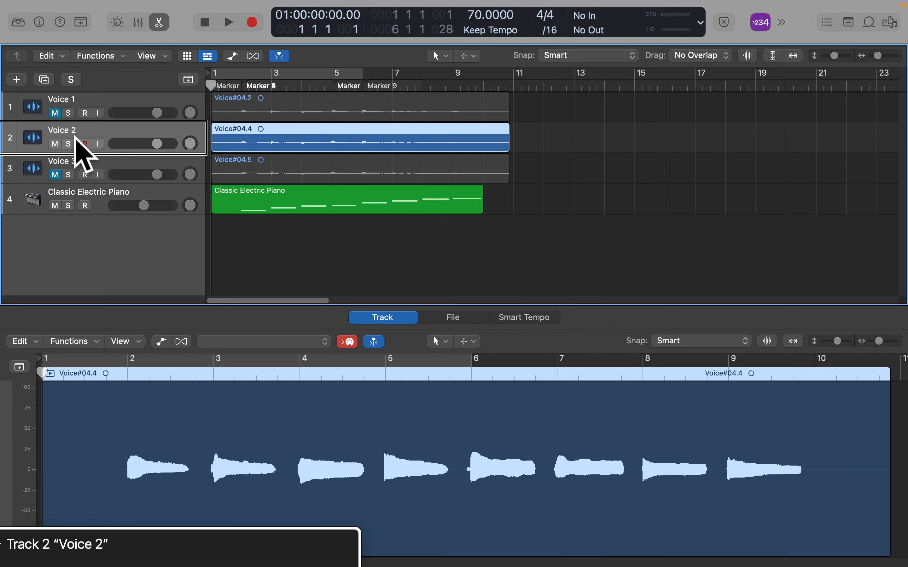
- Place the playhead at 2 1 1 1 and listen to the first Voice 2 note with Voice 1 muted
{"action": "key", "text": "Return"}
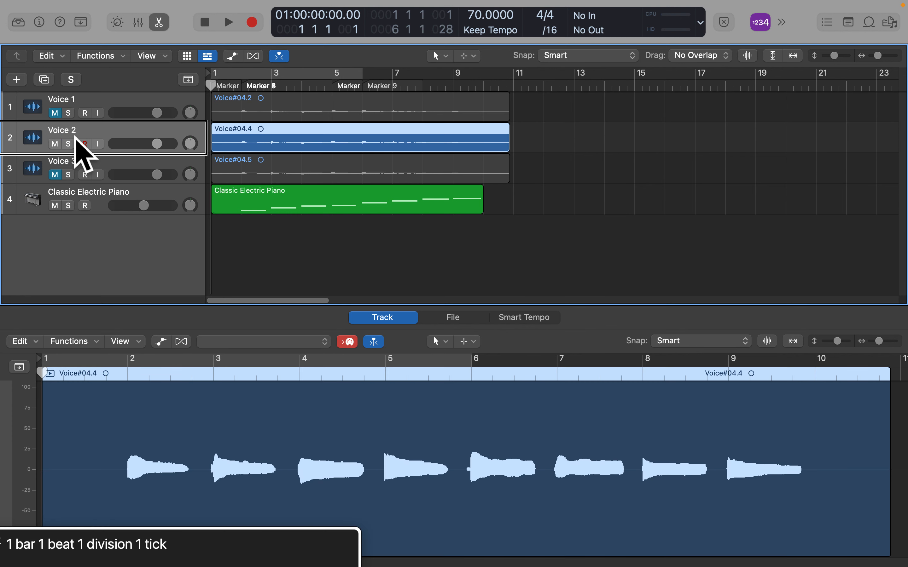
{"action": "key", "text": "period"}
{"action": "key", "text": "space"}
{"action": "key", "text": "space"}
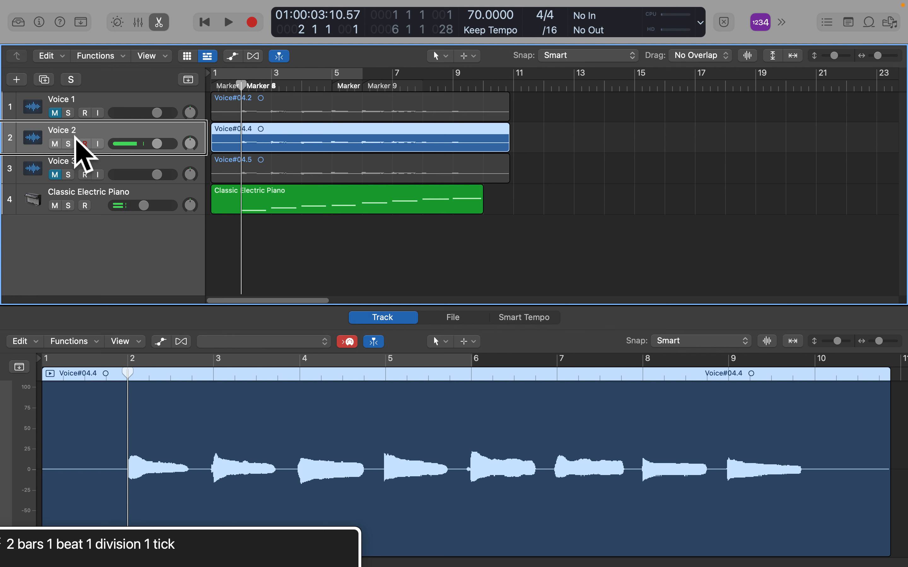
- Place the playhead at 5 1 1 1 and listen to the Voice 2 note there
{"action": "key", "text": "period"}
{"action": "key", "text": "period"}
{"action": "key", "text": "space"}
{"action": "key", "text": "period"}
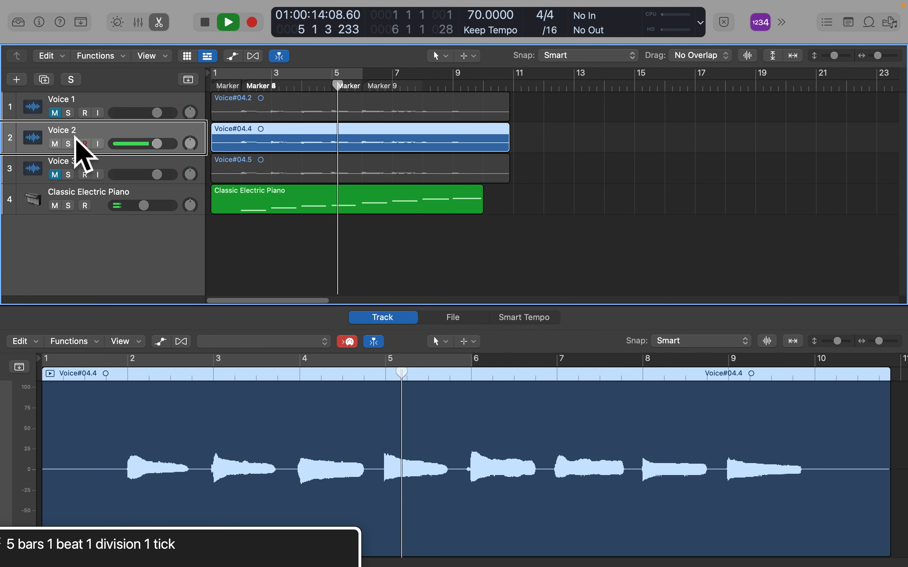
{"action": "key", "text": "space"}
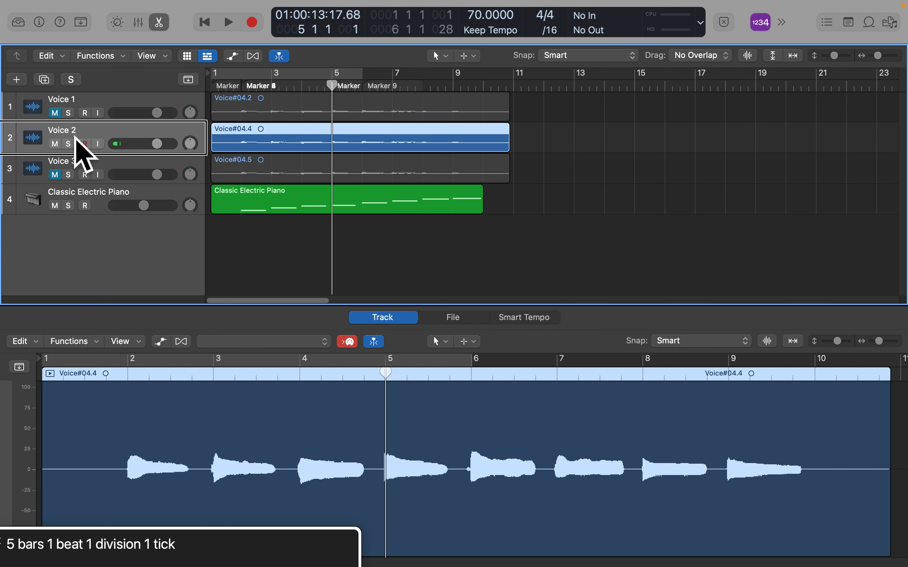
- Show Flex in the track editor and turn on Flex for the Voice 2 track
{"action": "key", "text": "ctrl+alt+shift+Up"}
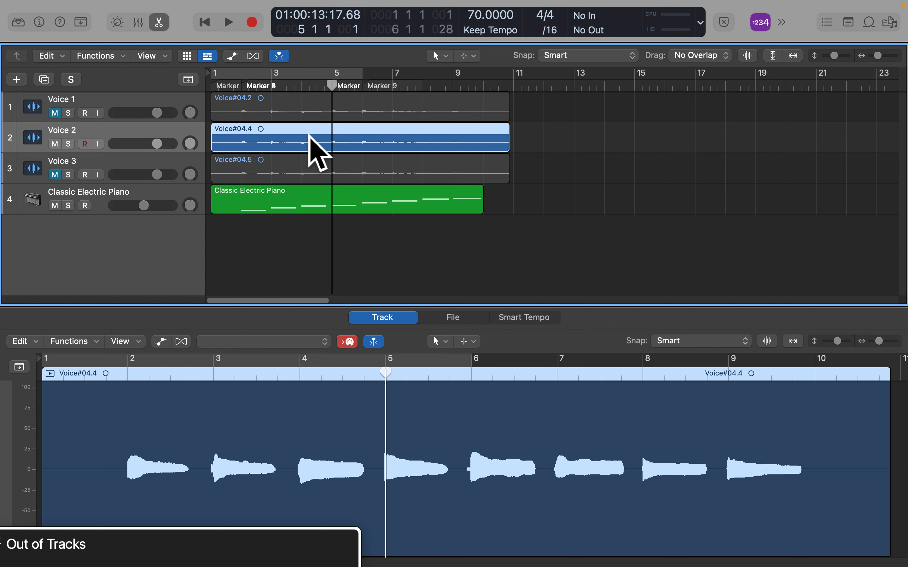
{"action": "key", "text": "ctrl+alt+Right"}
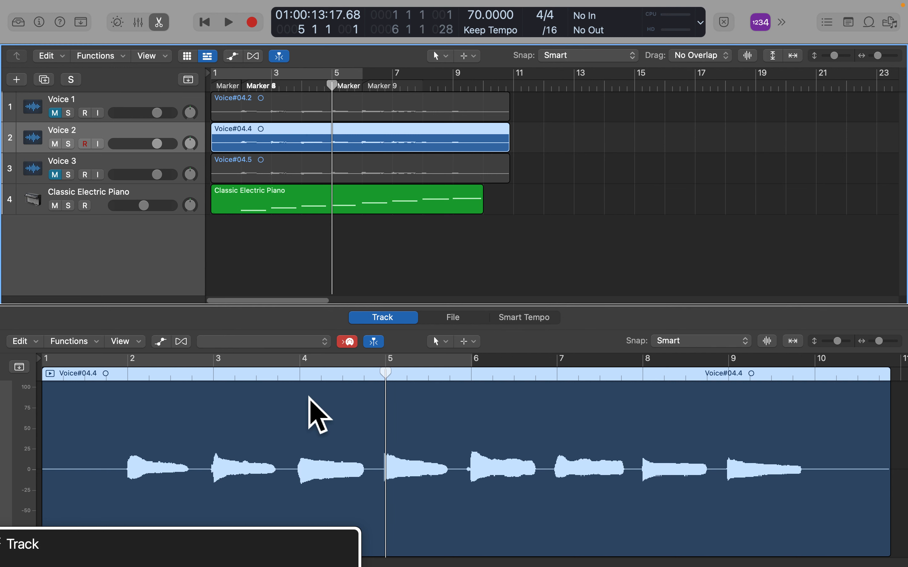
{"action": "key", "text": "ctrl+alt+shift+Down"}
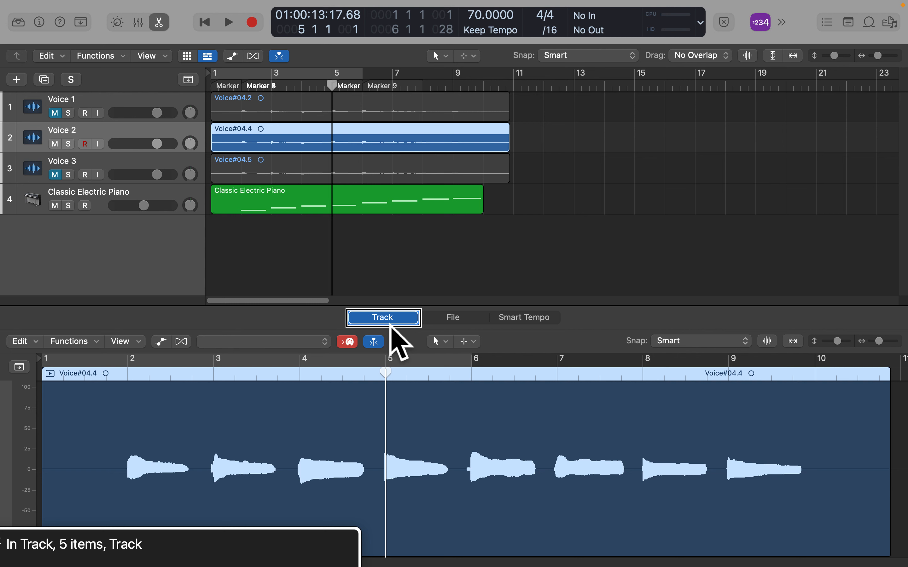
{"action": "key", "text": "ctrl+alt+shift+Up"}
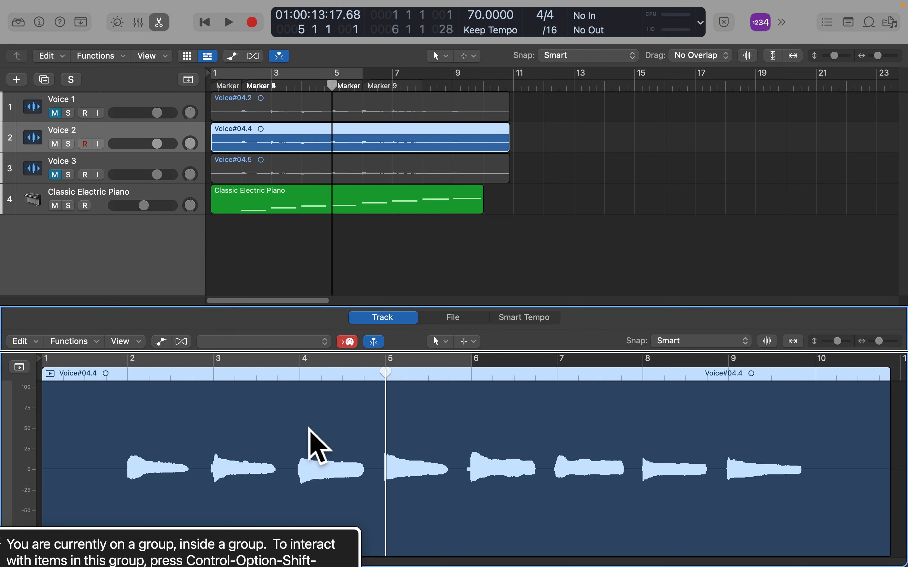
{"action": "key", "text": "ctrl+alt+shift+Down"}
{"action": "key", "text": "ctrl+alt+shift+Down"}
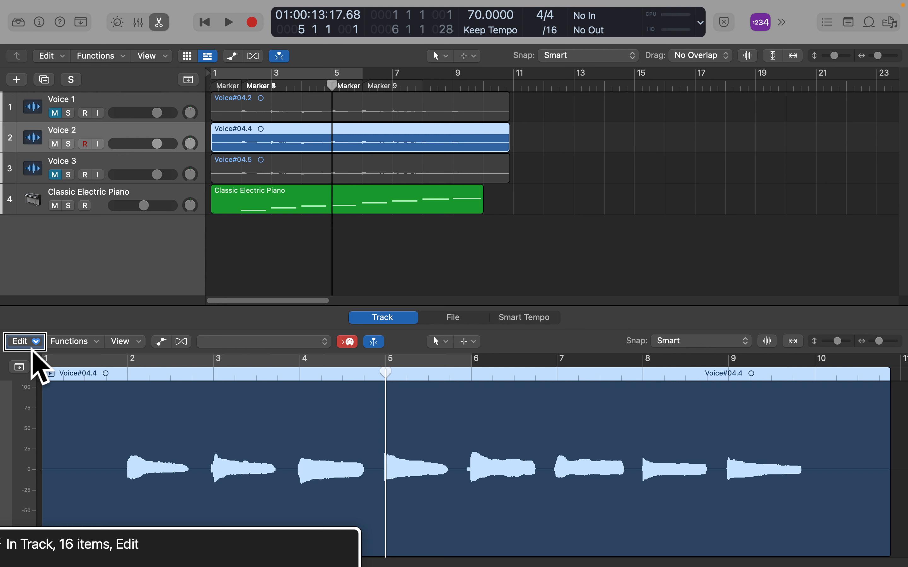
{"action": "key", "text": "ctrl+alt+Right"}
{"action": "key", "text": "ctrl+alt+Right"}
{"action": "key", "text": "ctrl+alt+Right"}
{"action": "key", "text": "ctrl+alt+Right"}
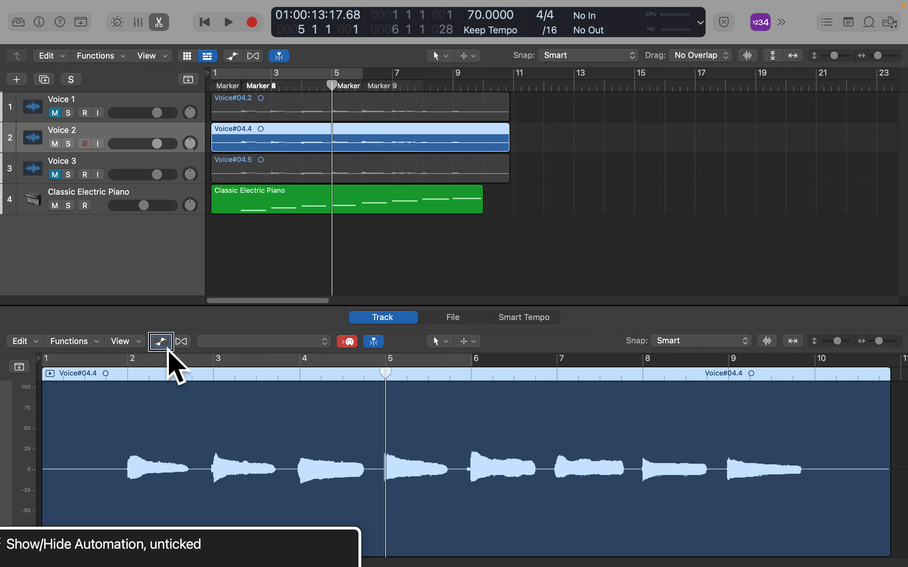
{"action": "key", "text": "ctrl+alt+space"}
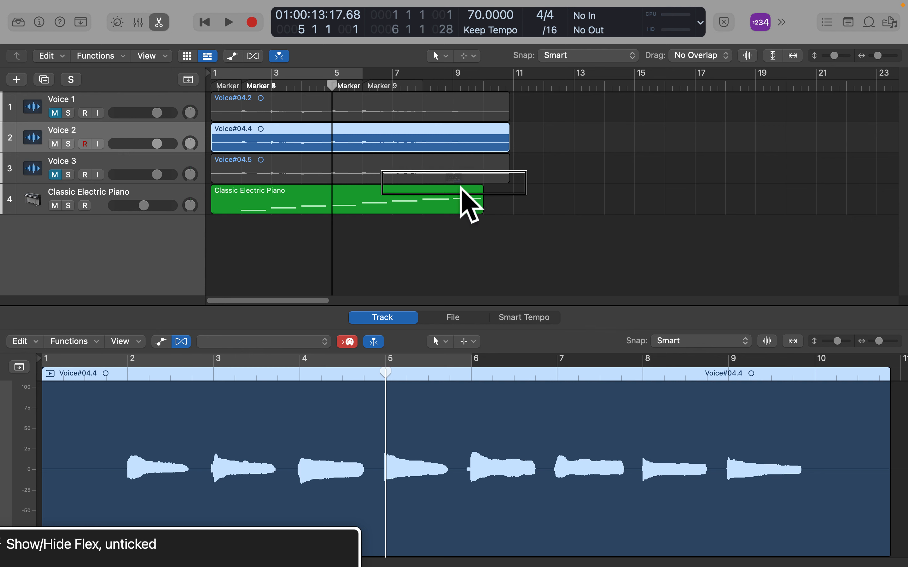
{"action": "key", "text": "ctrl+alt+Right"}
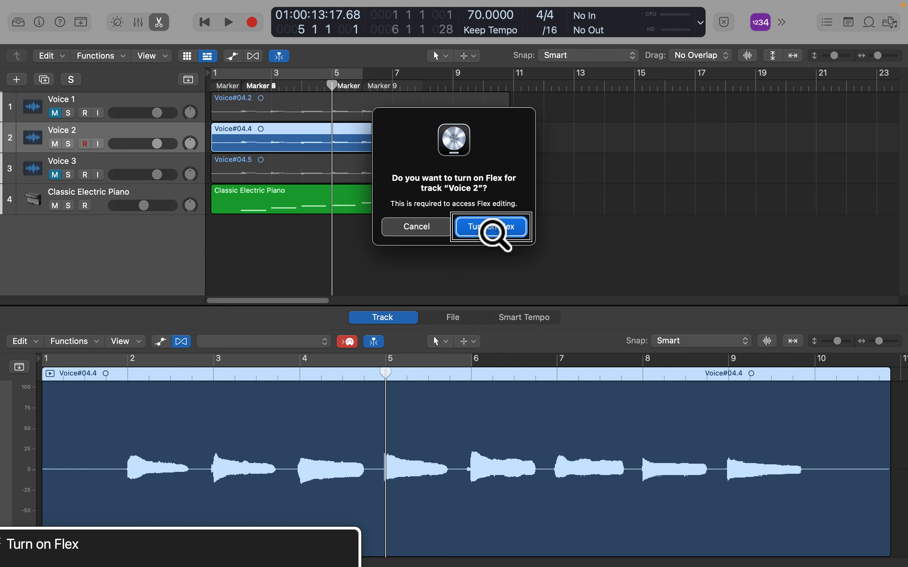
{"action": "key", "text": "ctrl+alt+space"}
- Set the Voice 2 track's flex mode to Flex Pitch
{"action": "key", "text": "ctrl+alt+Right"}
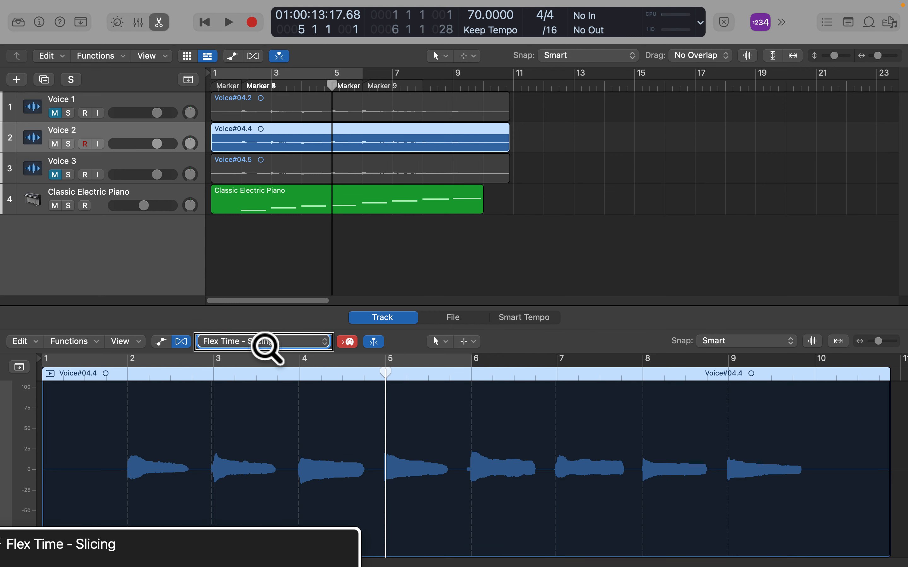
{"action": "key", "text": "ctrl+alt+space"}
{"action": "key", "text": "Up"}
{"action": "key", "text": "Up"}
{"action": "key", "text": "Up"}
{"action": "key", "text": "ctrl+alt+space"}
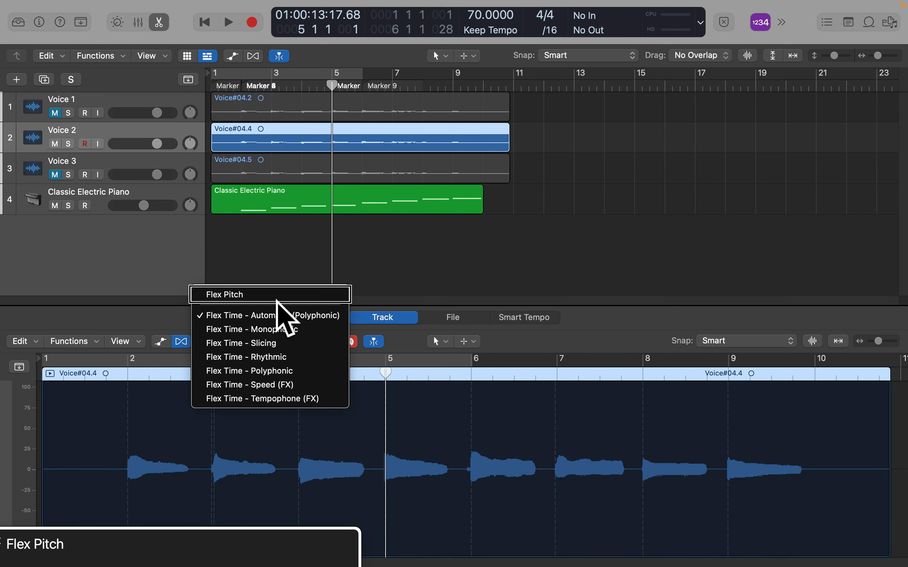
- Examine the Time Quantize note value and strength settings for the Voice 2 region
{"action": "key", "text": "ctrl+alt+Right"}
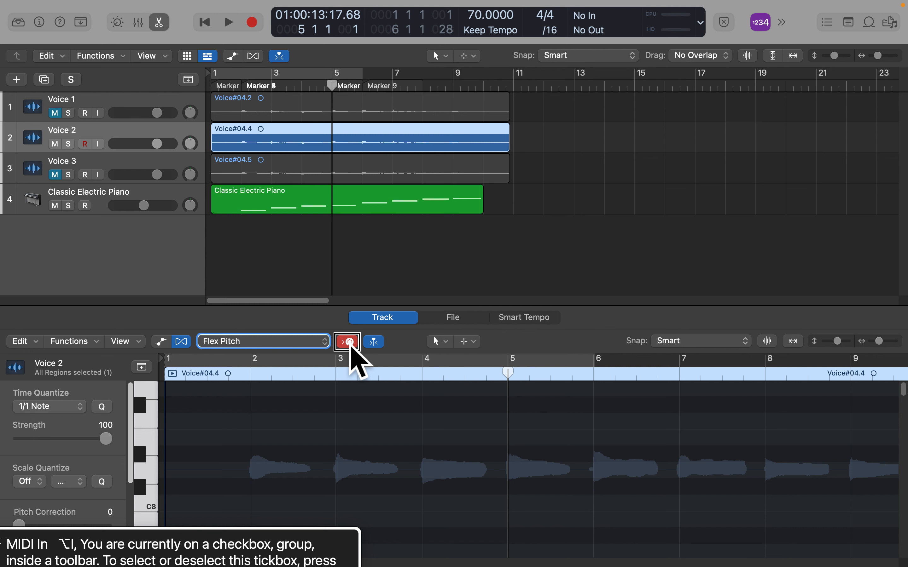
{"action": "key", "text": "ctrl+alt+shift+Up"}
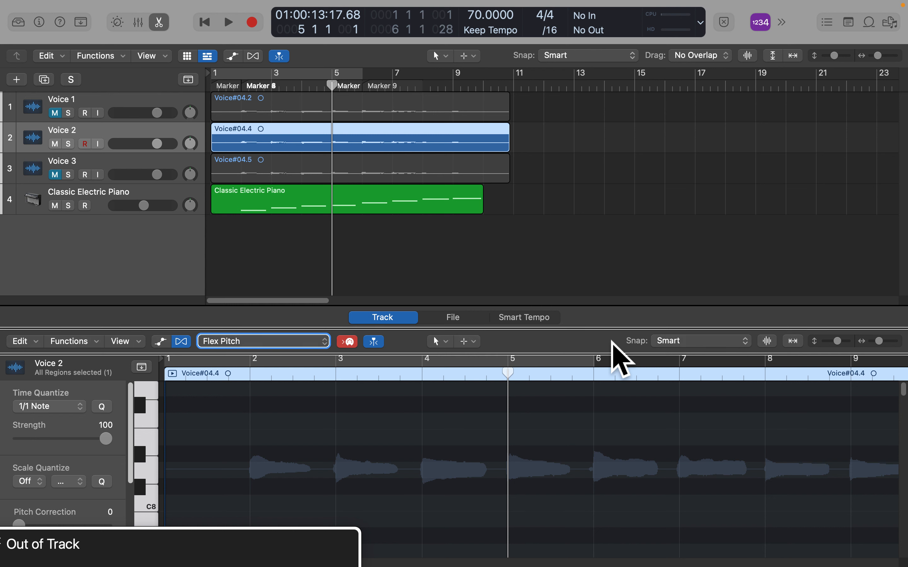
{"action": "key", "text": "ctrl+alt+shift+Up"}
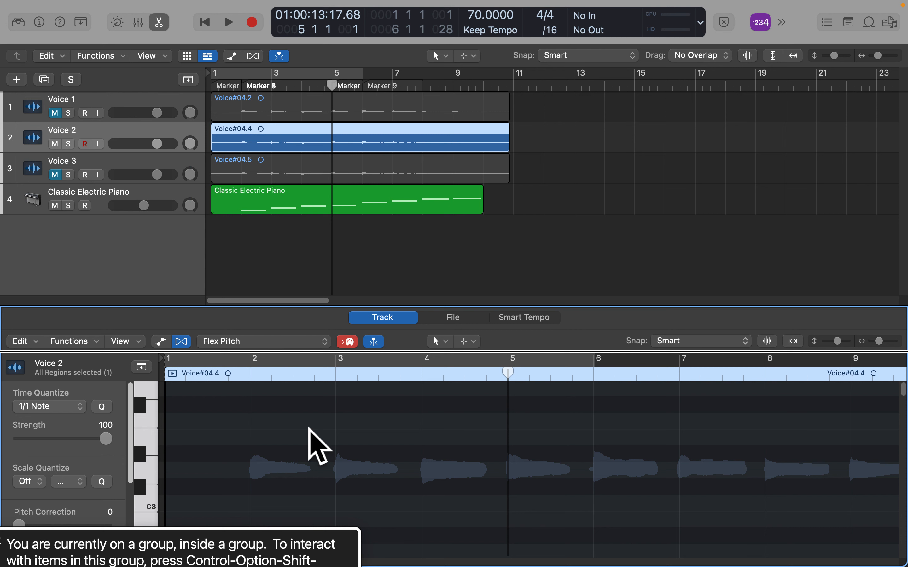
{"action": "key", "text": "ctrl+alt+shift+Down"}
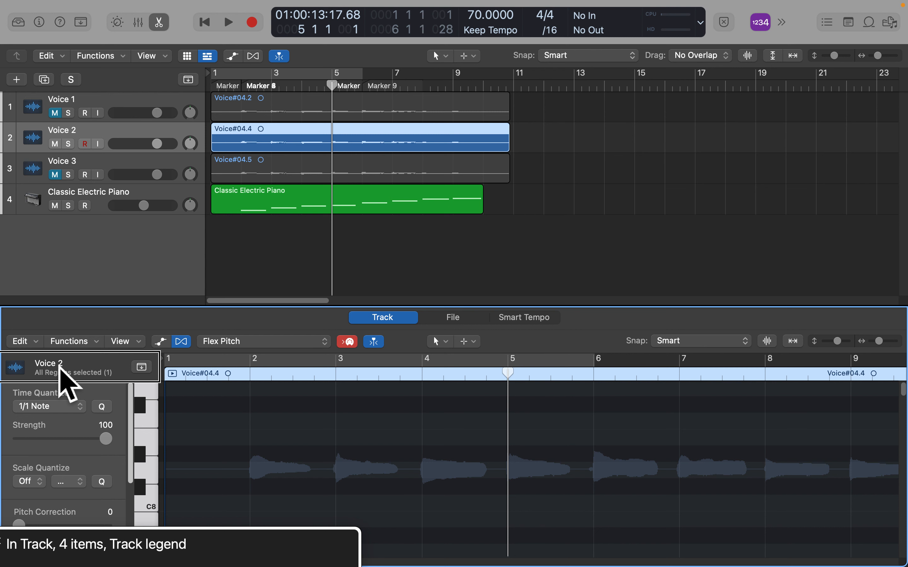
{"action": "key", "text": "ctrl+alt+Right"}
{"action": "key", "text": "ctrl+alt+Left"}
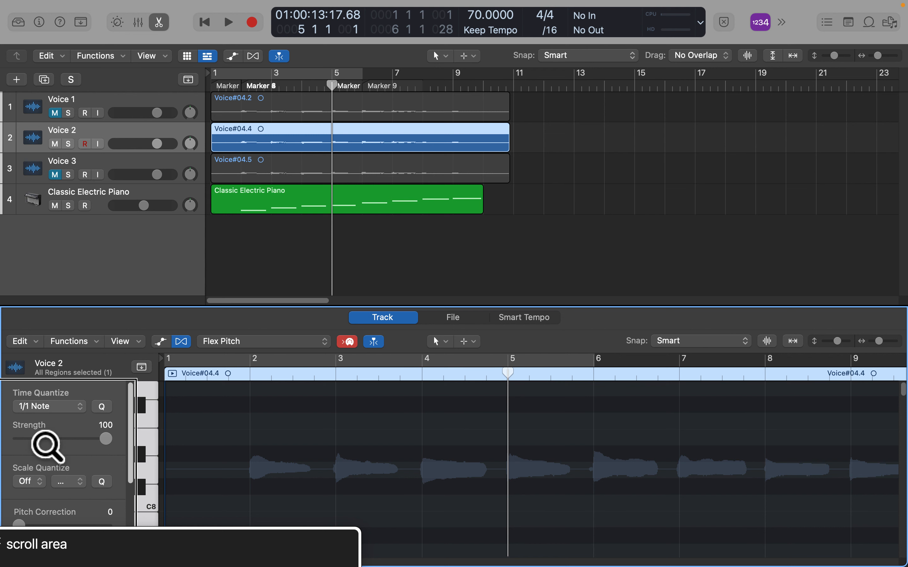
{"action": "key", "text": "ctrl+alt+shift+Down"}
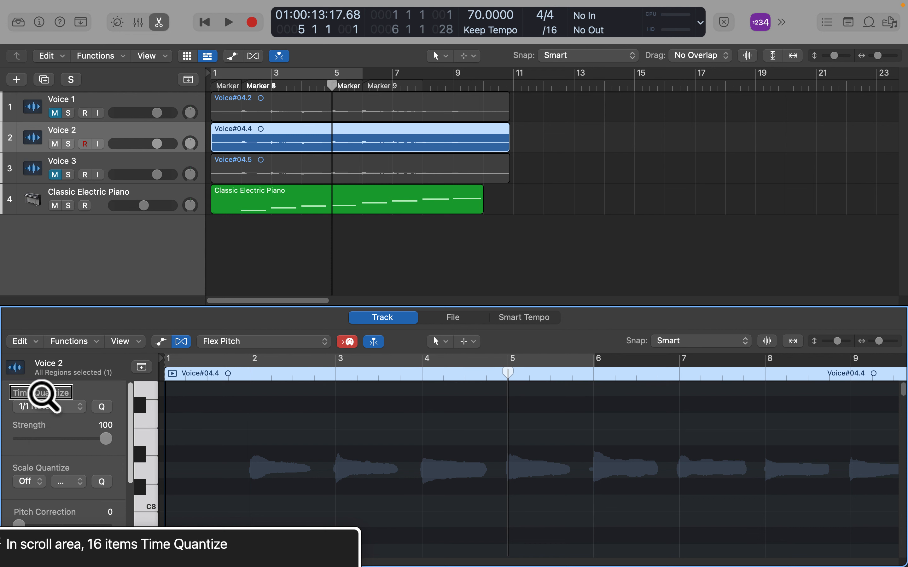
{"action": "key", "text": "ctrl+alt+Right"}
{"action": "key", "text": "ctrl+alt+Right"}
{"action": "key", "text": "ctrl+alt+Right"}
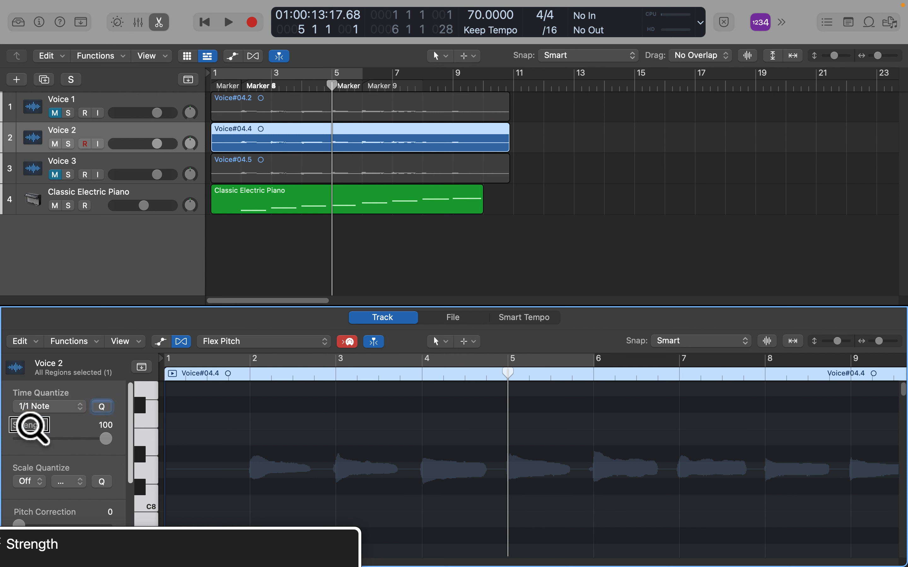
{"action": "key", "text": "ctrl+alt+Right"}
{"action": "key", "text": "ctrl+alt+Left"}
{"action": "key", "text": "ctrl+alt+Left"}
{"action": "key", "text": "ctrl+alt+Right"}
{"action": "key", "text": "ctrl+alt+Right"}
{"action": "key", "text": "ctrl+alt+Right"}
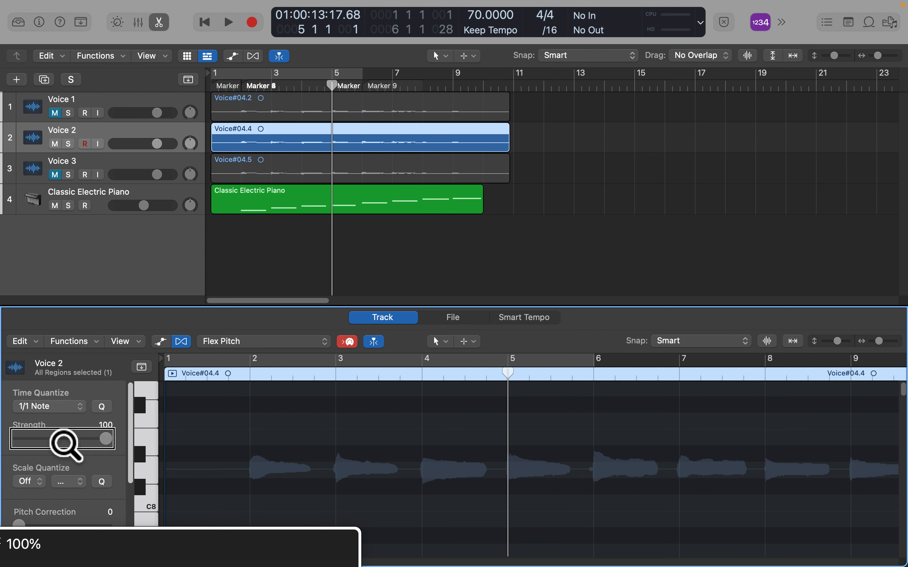
- Set the Scale Quantize root note for the Voice 2 region to C
{"action": "key", "text": "ctrl+alt+Right"}
{"action": "key", "text": "ctrl+alt+Right"}
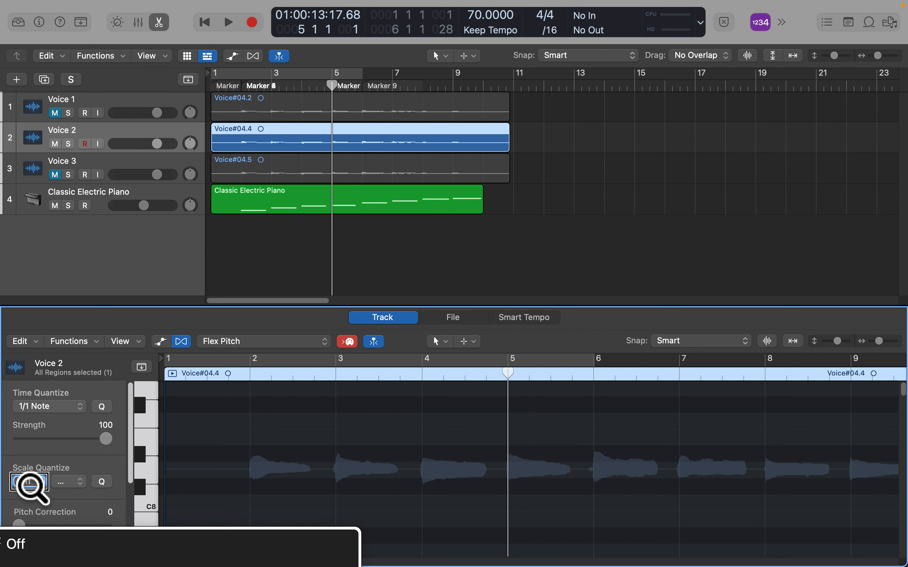
{"action": "key", "text": "ctrl+alt+space"}
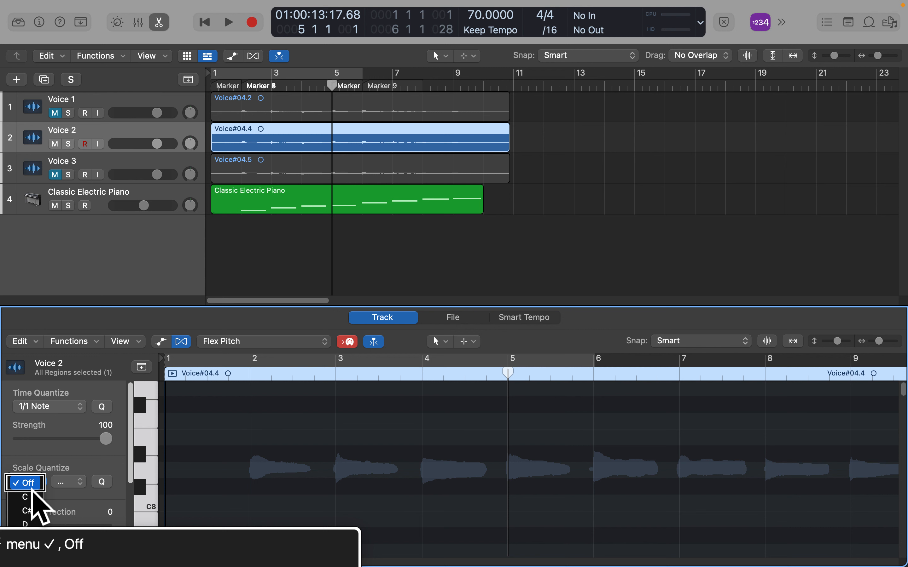
{"action": "key", "text": "Down"}
{"action": "key", "text": "ctrl+alt+space"}
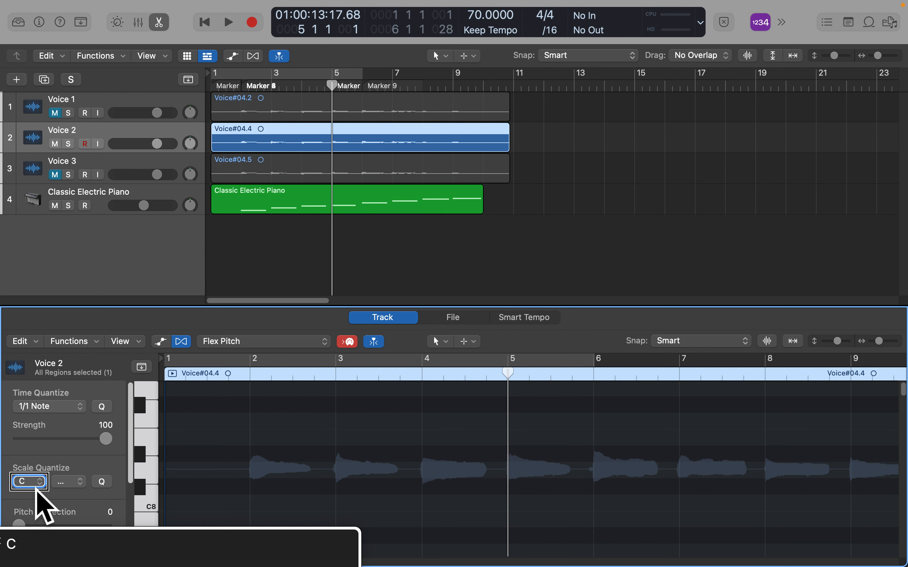
- Raise the Voice 2 region's Pitch Correction to 100%, leaving the Scale Quantize scale type as it is
{"action": "key", "text": "ctrl+alt+Right"}
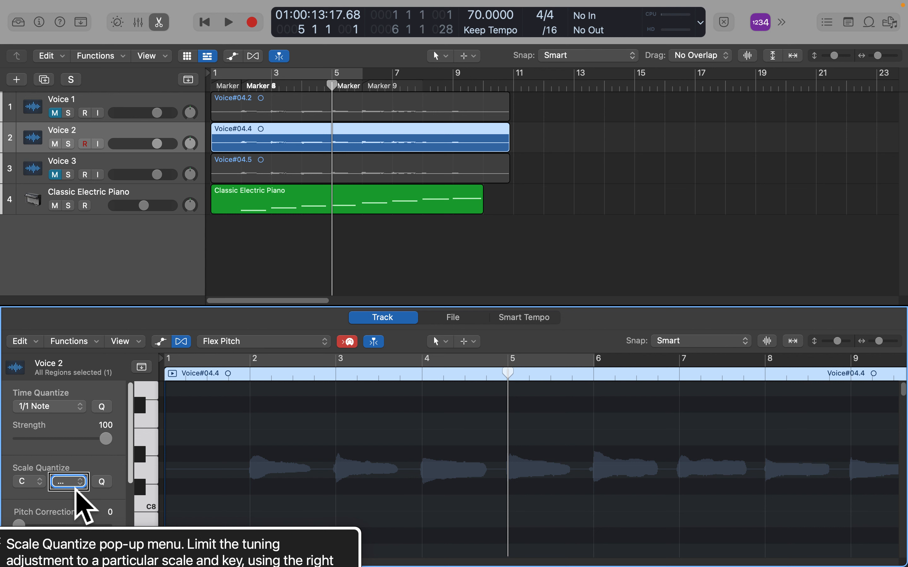
{"action": "key", "text": "ctrl+alt+Right"}
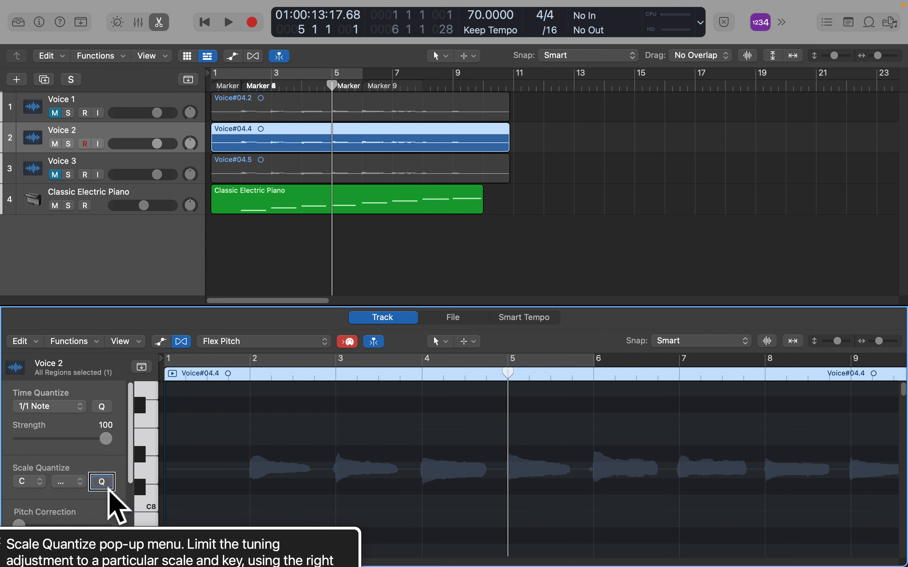
{"action": "key", "text": "ctrl+alt+Right"}
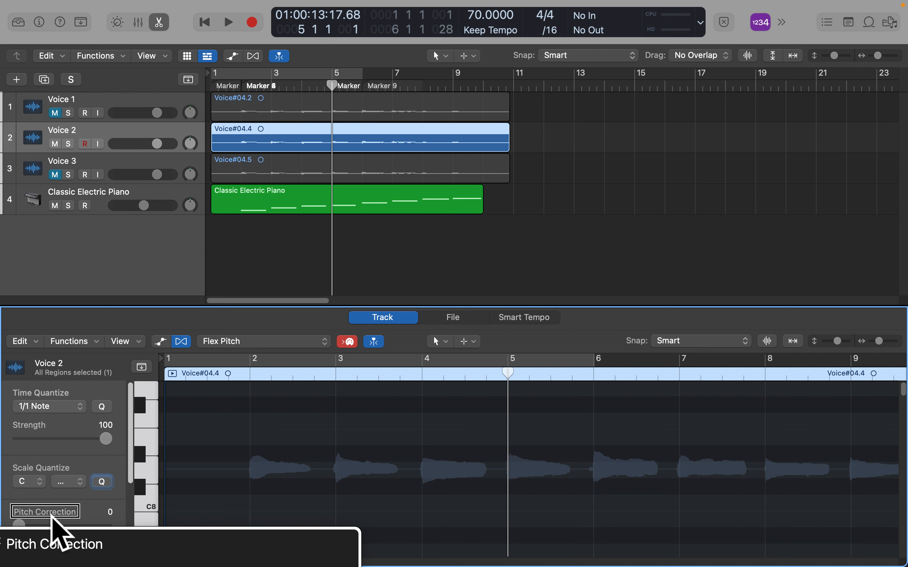
{"action": "key", "text": "ctrl+alt+Right"}
{"action": "key", "text": "ctrl+alt+Right"}
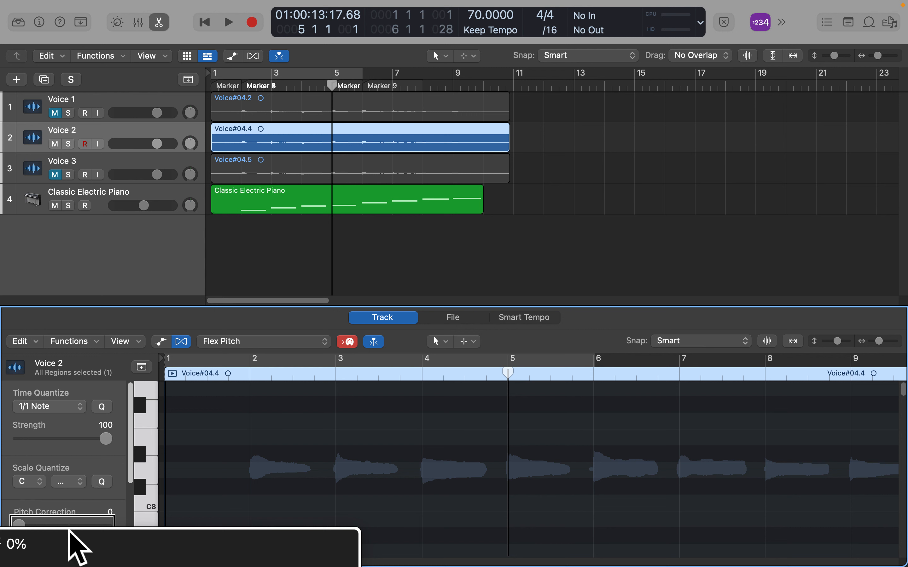
{"action": "key", "text": "ctrl+alt+shift+Down"}
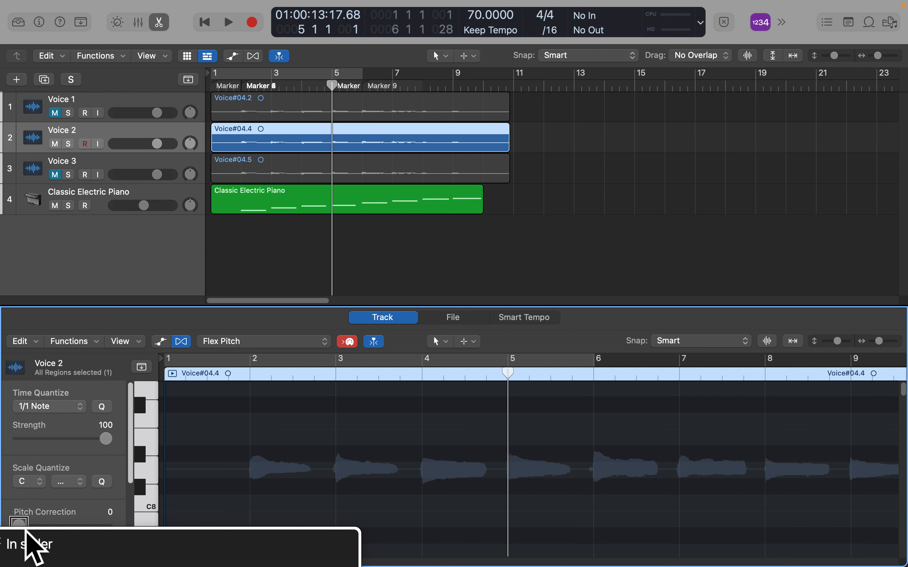
{"action": "key", "text": "ctrl+alt+Right"}
{"action": "key", "text": "ctrl+alt+Right"}
{"action": "key", "text": "ctrl+alt+Right"}
{"action": "key", "text": "ctrl+alt+Right"}
{"action": "key", "text": "ctrl+alt+Right"}
{"action": "key", "text": "ctrl+alt+Right"}
{"action": "key", "text": "ctrl+alt+Right"}
{"action": "key", "text": "ctrl+alt+Right"}
{"action": "key", "text": "ctrl+alt+Right"}
{"action": "key", "text": "ctrl+alt+Right"}
{"action": "key", "text": "ctrl+alt+Right"}
{"action": "key", "text": "ctrl+alt+Right"}
{"action": "key", "text": "ctrl+alt+Right"}
{"action": "key", "text": "ctrl+alt+Right"}
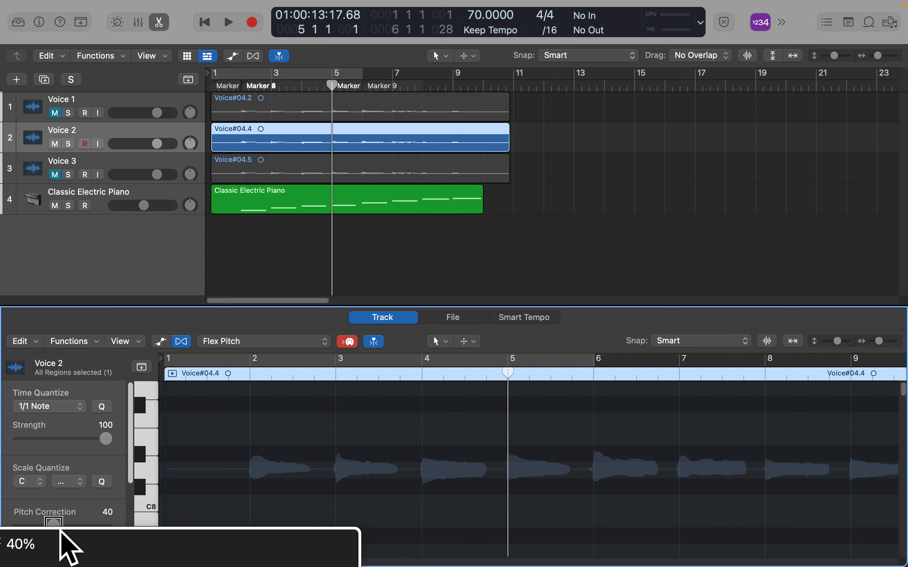
{"action": "key", "text": "ctrl+alt+Right"}
{"action": "key", "text": "ctrl+alt+Right"}
{"action": "key", "text": "ctrl+alt+Right"}
{"action": "key", "text": "ctrl+alt+Right"}
{"action": "key", "text": "ctrl+alt+Right"}
{"action": "key", "text": "ctrl+alt+Right"}
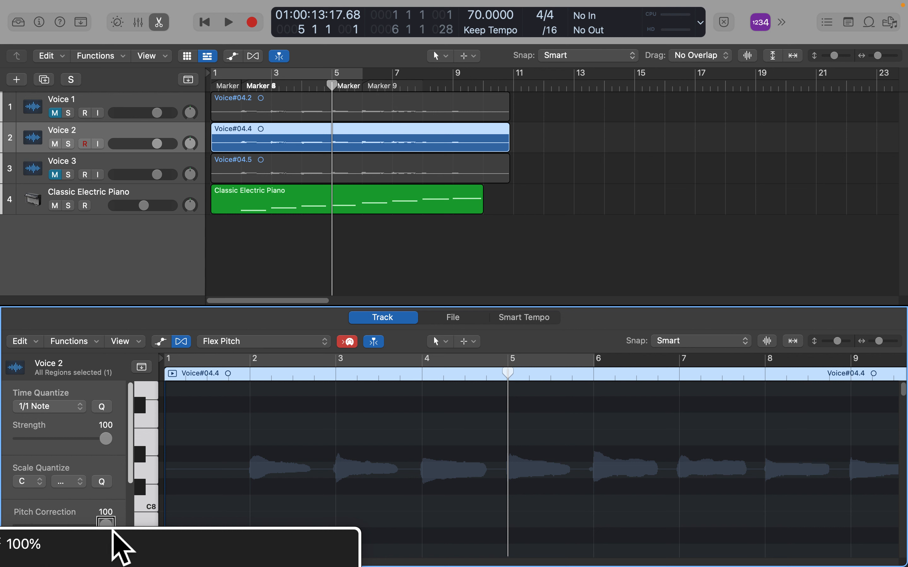
{"action": "key", "text": "ctrl+alt+shift+Up"}
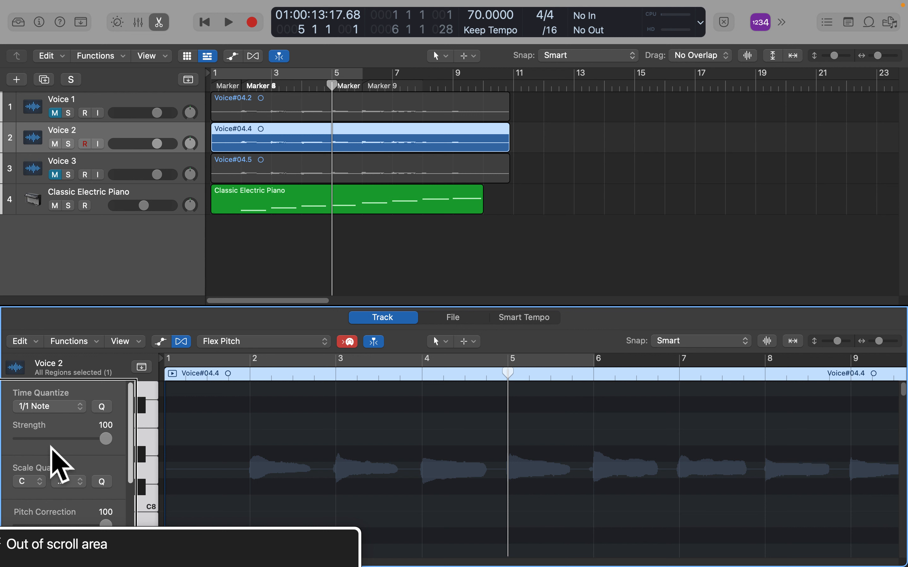
- Play the pitch-corrected Voice 2 recording from 2 1 1 1 into bar 10, then stop playback
{"action": "key", "text": "Return"}
{"action": "key", "text": "period"}
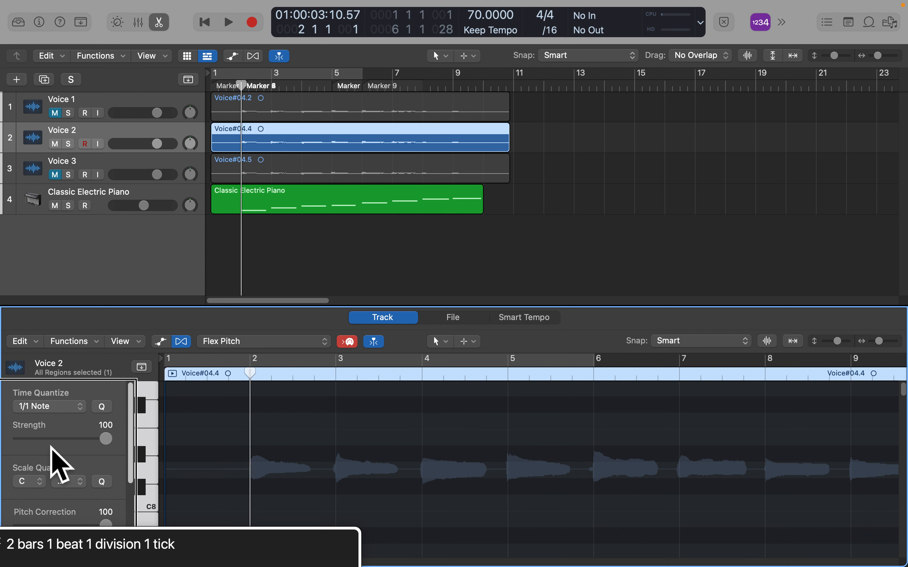
{"action": "key", "text": "space"}
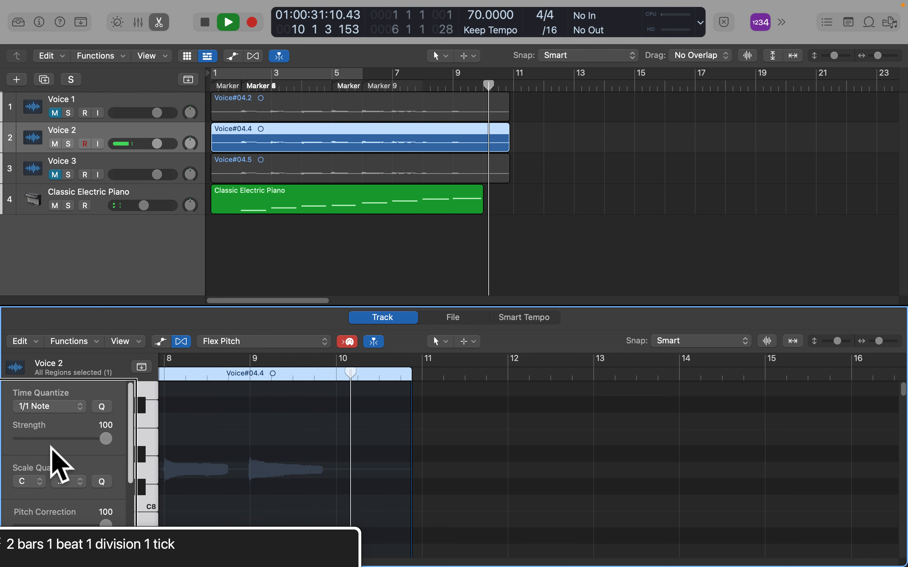
{"action": "key", "text": "space"}
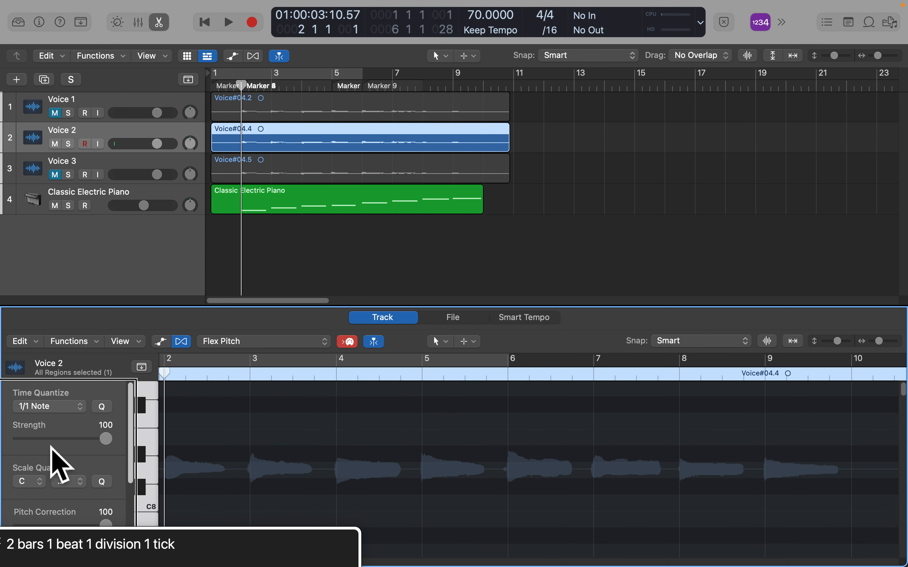
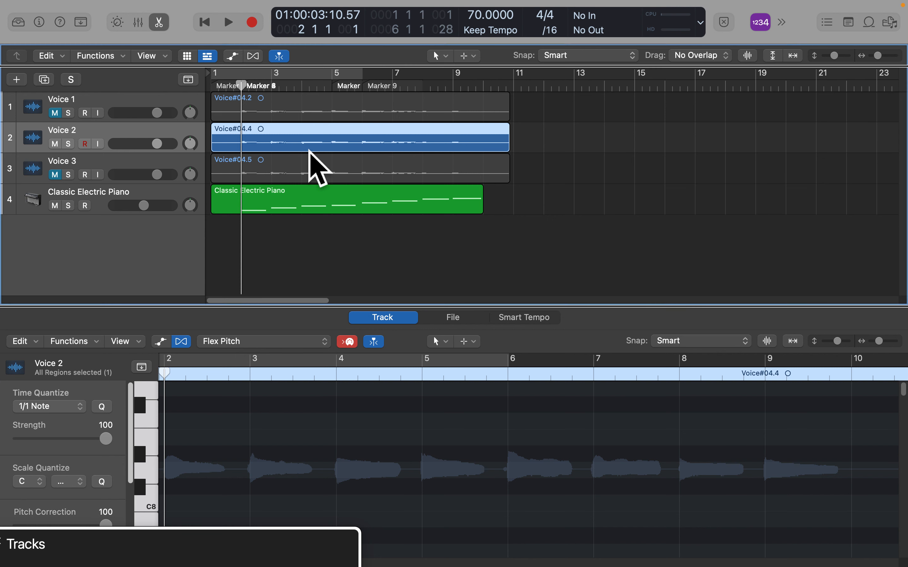
- Unmute the Voice 3 track
{"action": "key", "text": "ctrl+alt+shift+Down"}
{"action": "key", "text": "Up"}
{"action": "key", "text": "Down"}
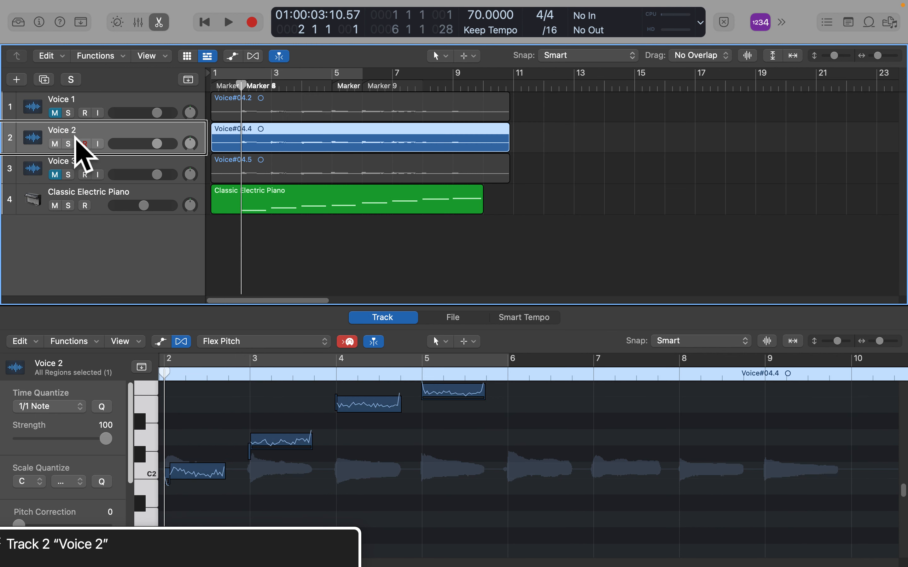
{"action": "key", "text": "Down"}
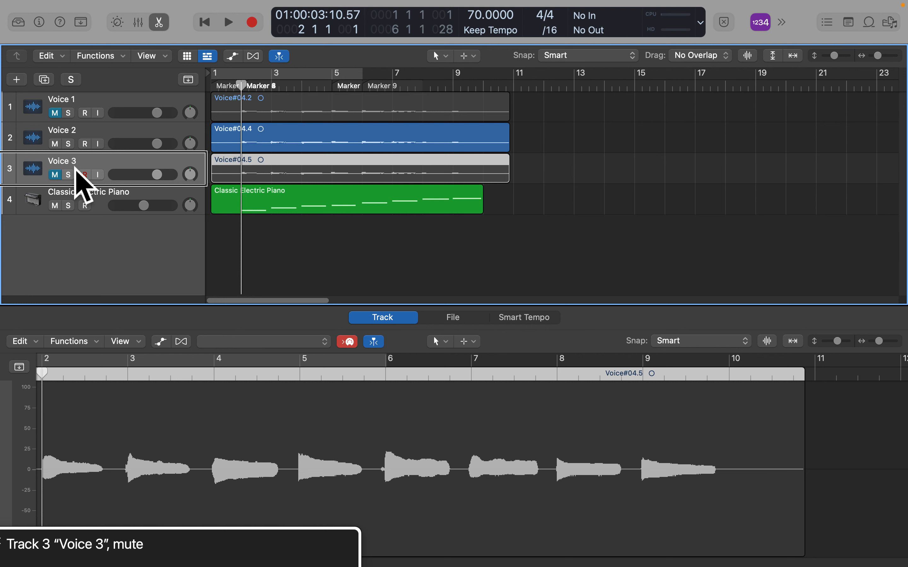
{"action": "key", "text": "ctrl+m"}
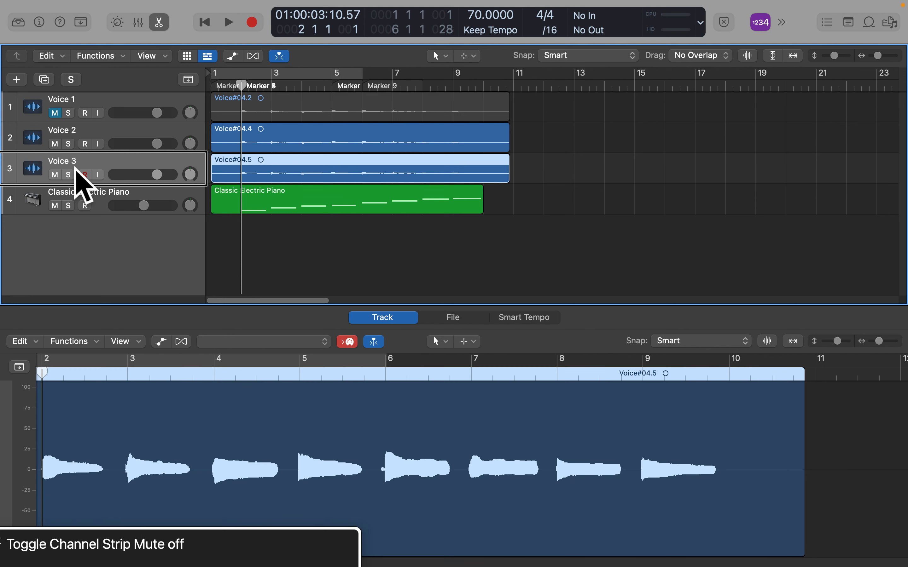
- Play Voice 2 and Voice 3 together with the piano from the project start, toggling Voice 3's solo, then stop playback
{"action": "key", "text": "Return"}
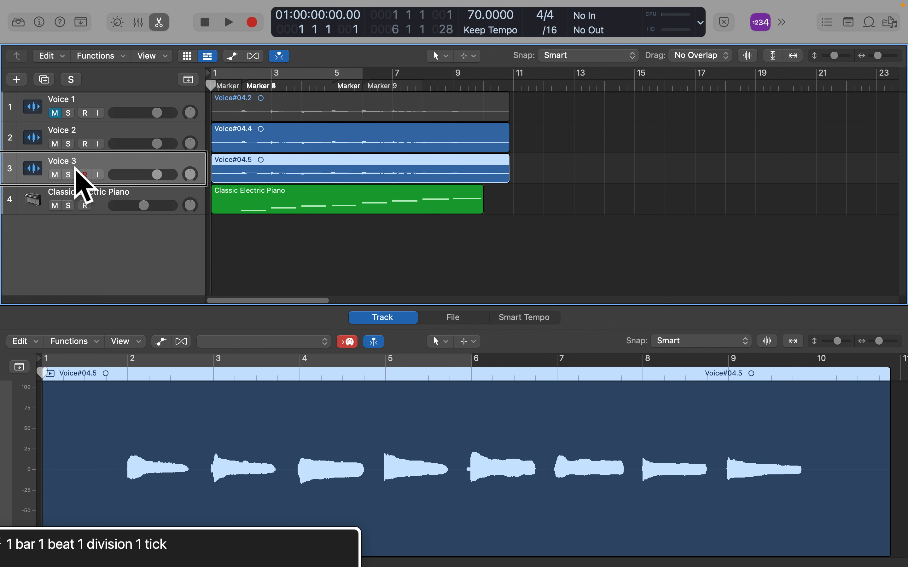
{"action": "key", "text": "period"}
{"action": "key", "text": "comma"}
{"action": "key", "text": "space"}
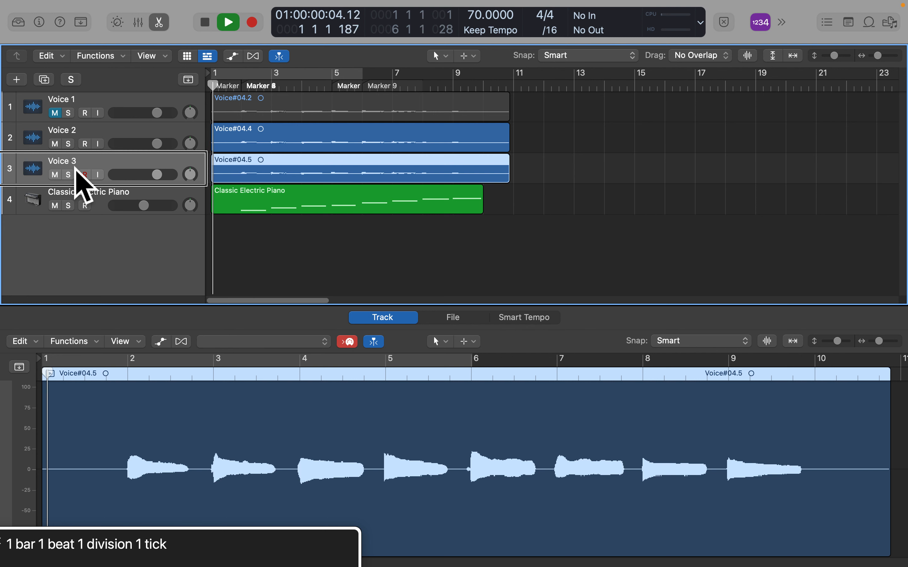
{"action": "key", "text": "period"}
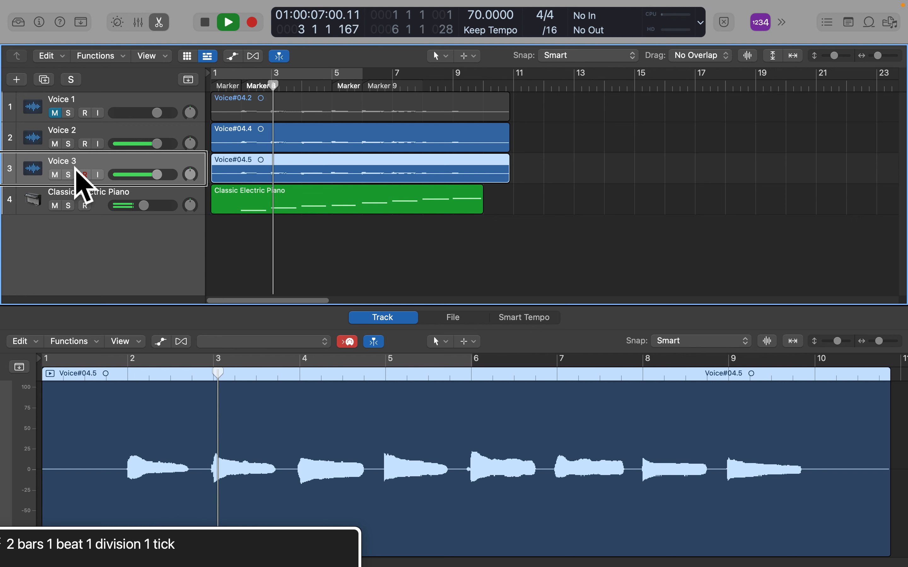
{"action": "key", "text": "s"}
{"action": "key", "text": "s"}
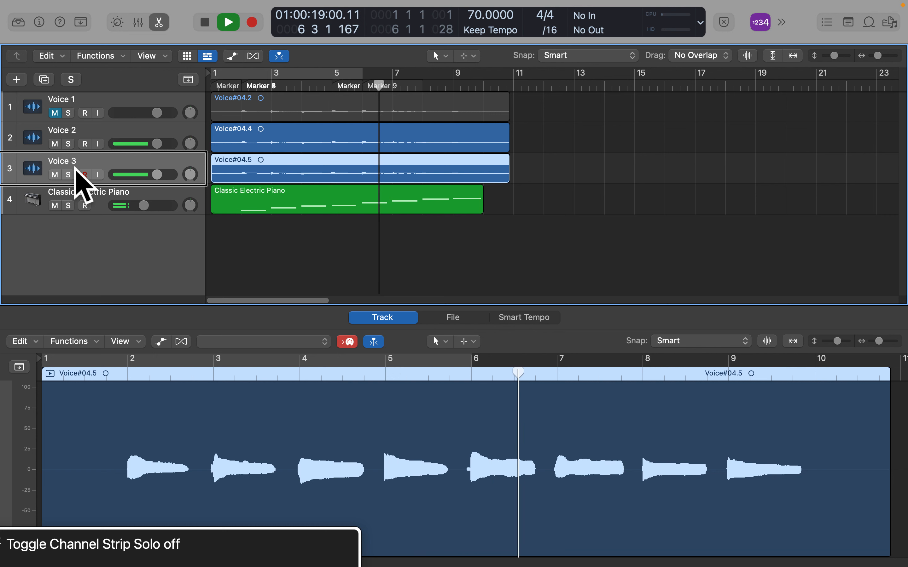
{"action": "key", "text": "space"}
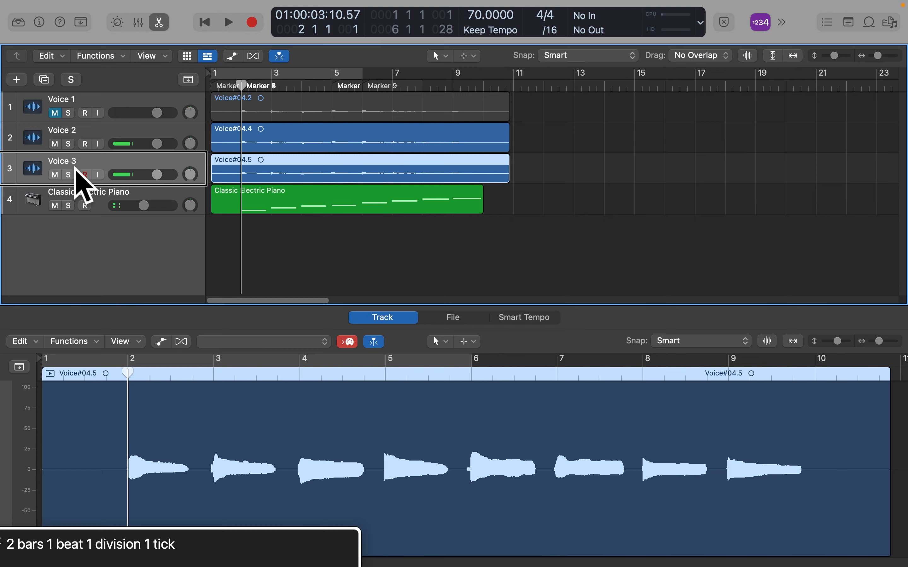
- Solo Voice 3 and play from 2 1 1 1 into bar 9, then turn its solo off and stop playback
{"action": "left_click", "coordinate": [113, 210]}
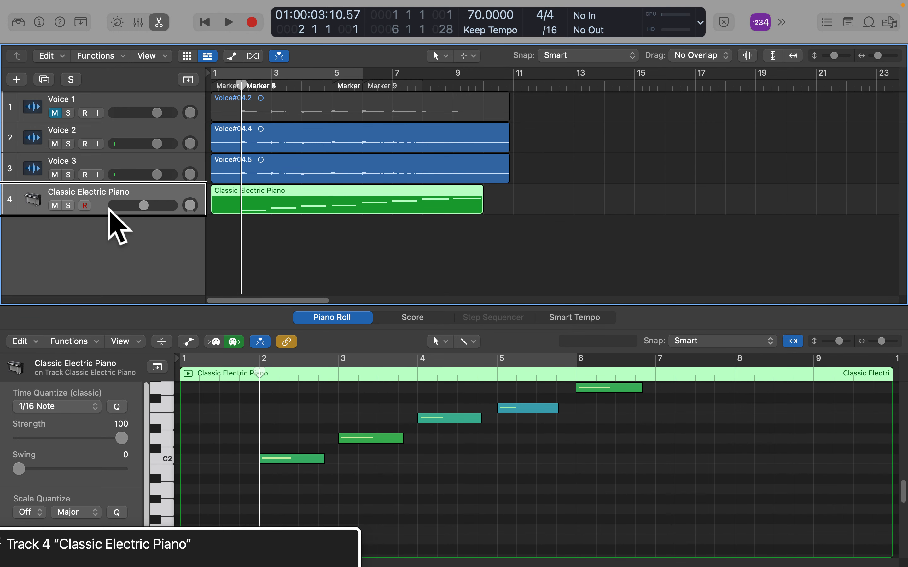
{"action": "left_click", "coordinate": [80, 180]}
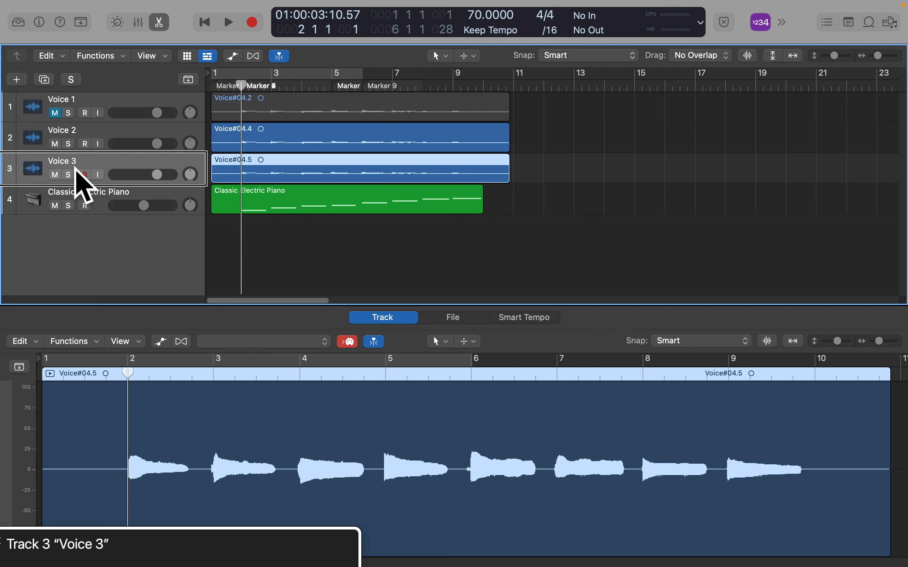
{"action": "left_click", "coordinate": [72, 173]}
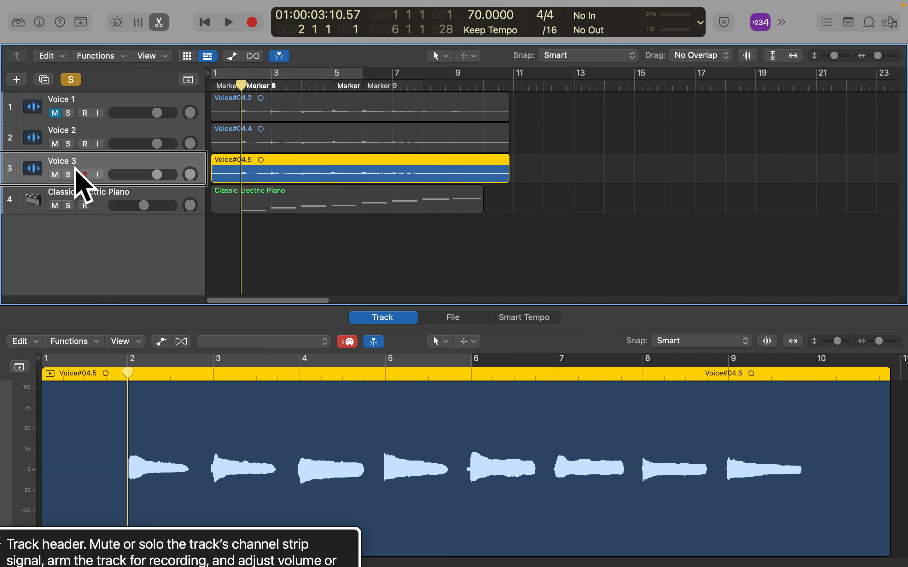
{"action": "key", "text": "space"}
{"action": "left_click", "coordinate": [75, 169]}
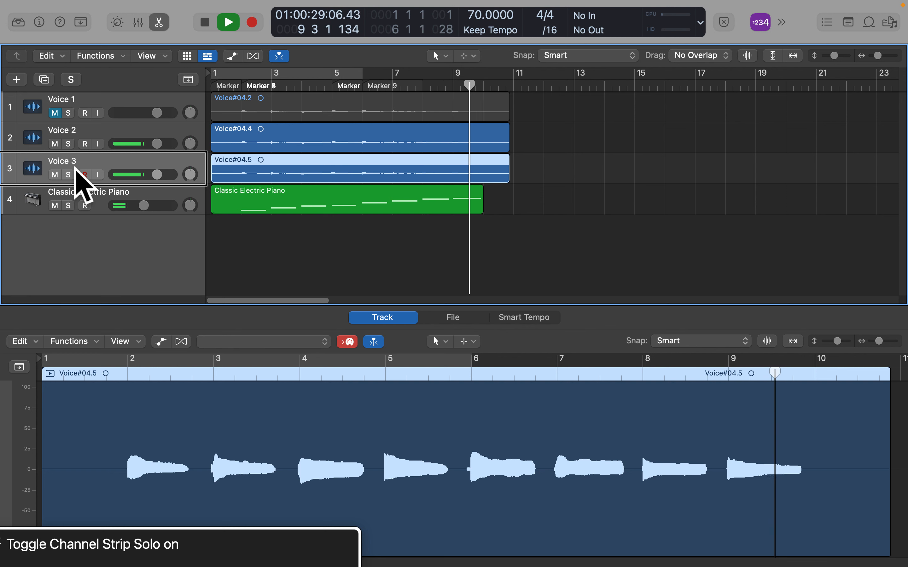
{"action": "key", "text": "space"}
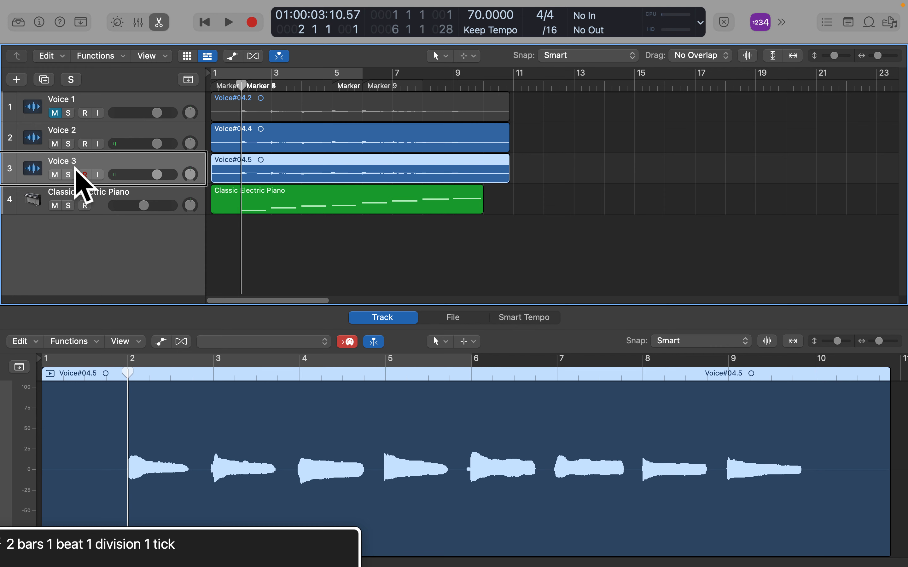
- Mute Voice 2 and play Voice 3 with the piano from 5 1 1 1, then stop playback
{"action": "left_click", "coordinate": [76, 138]}
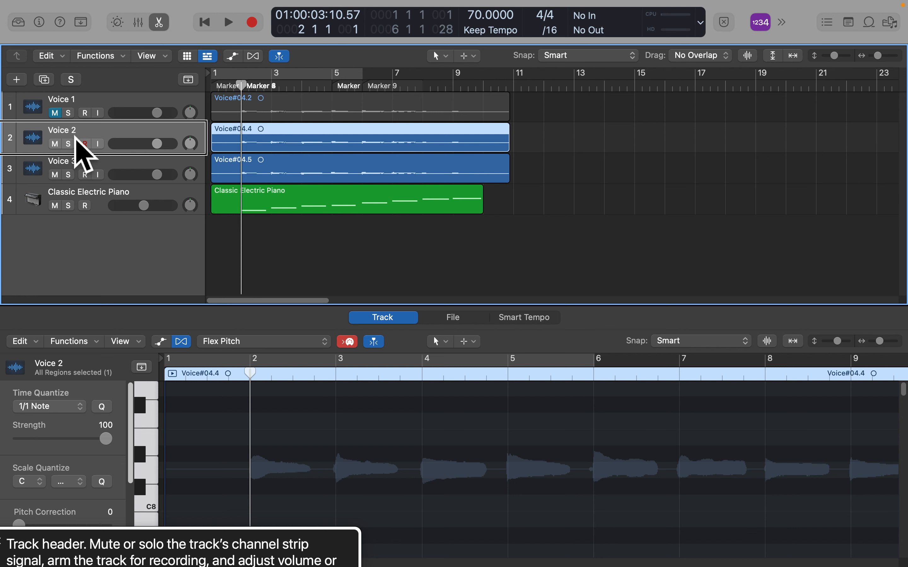
{"action": "key", "text": "ctrl+m"}
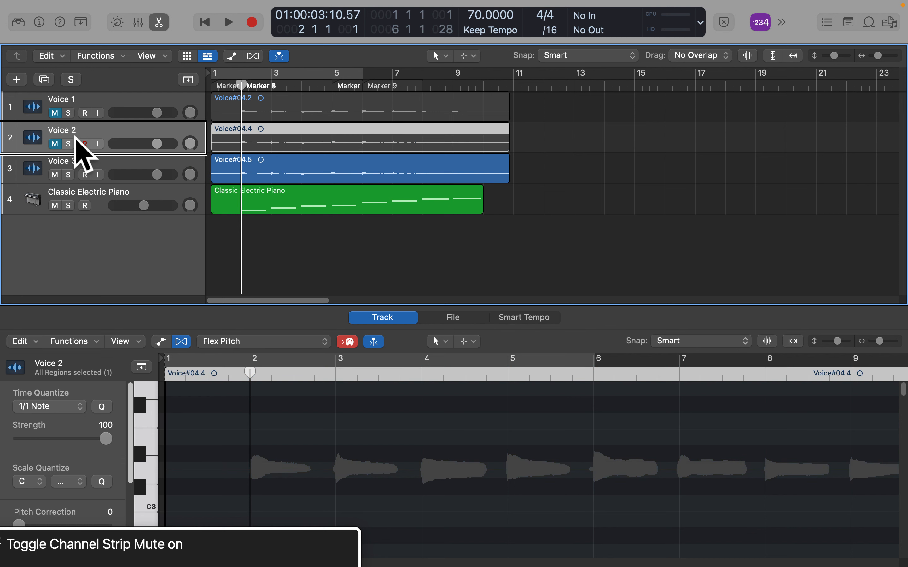
{"action": "left_click", "coordinate": [76, 168]}
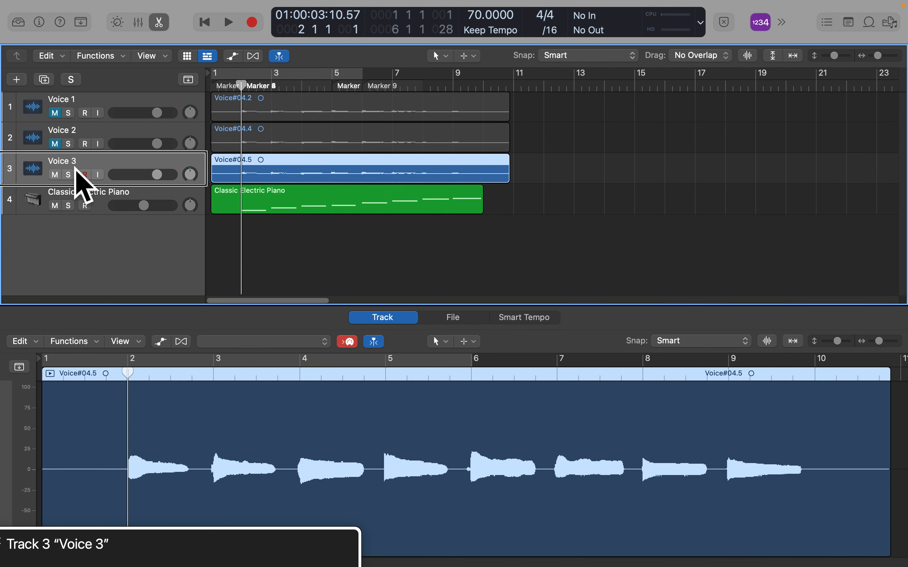
{"action": "key", "text": "space"}
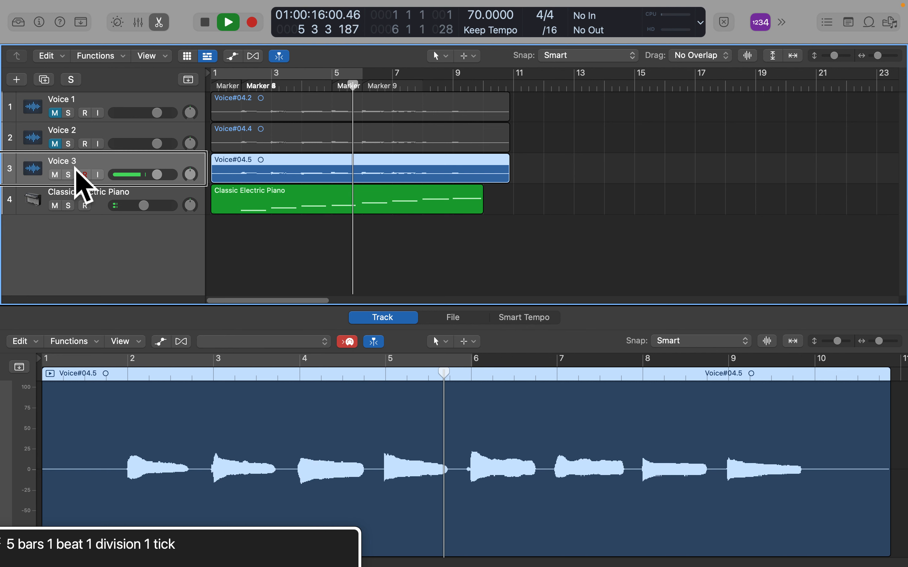
{"action": "key", "text": "space"}
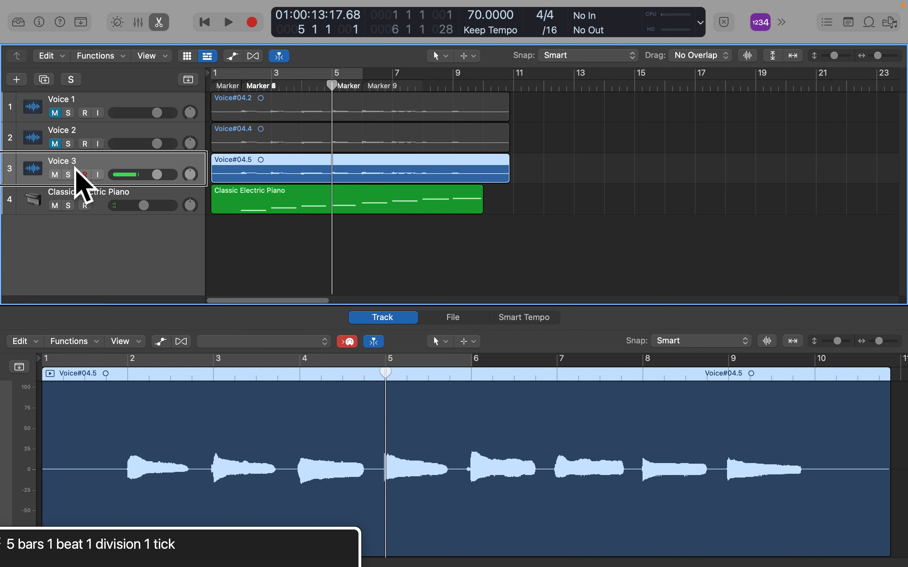
- Mute Voice 3, unmute Voice 2, and play Voice 2 with the piano twice from 5 1 1 1 for comparison
{"action": "key", "text": "ctrl+m"}
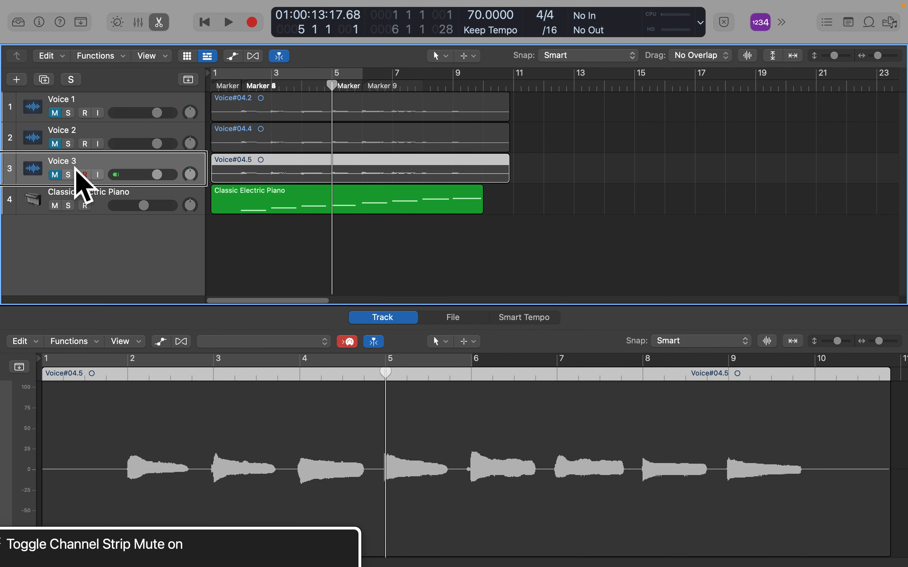
{"action": "left_click", "coordinate": [75, 137]}
{"action": "key", "text": "ctrl+m"}
{"action": "key", "text": "space"}
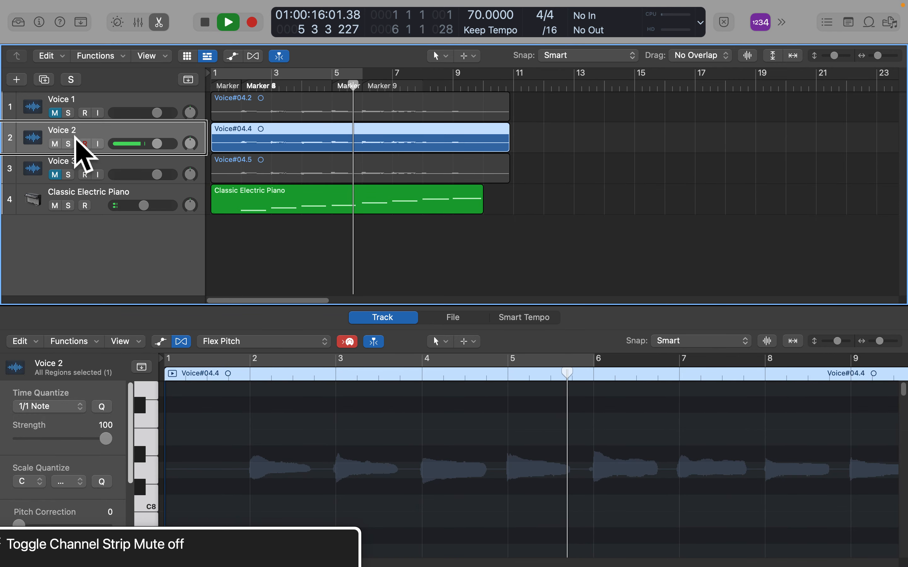
{"action": "key", "text": "space"}
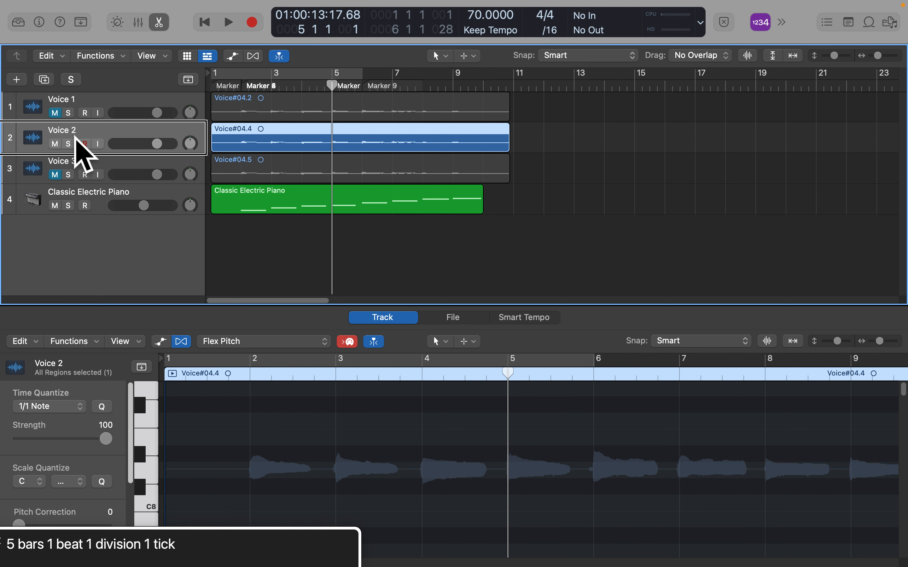
{"action": "key", "text": "space"}
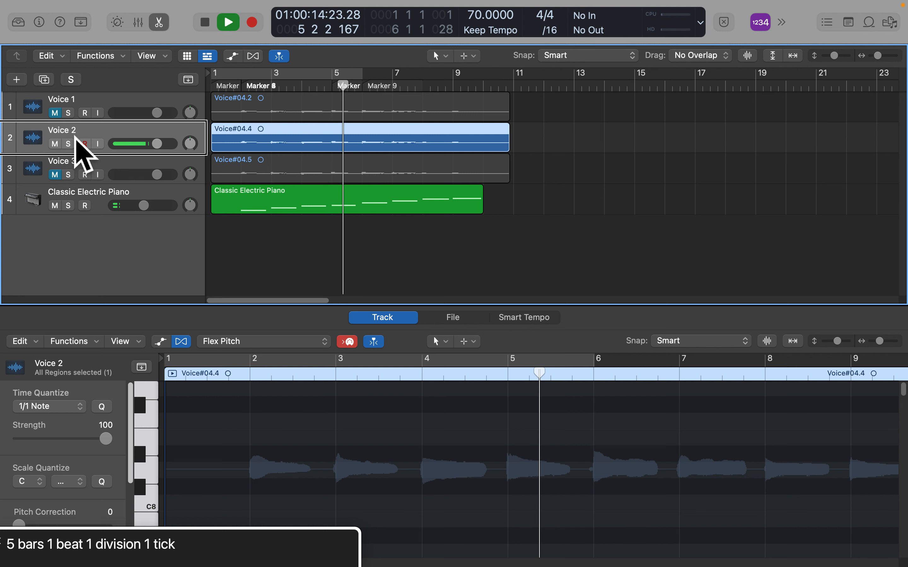
{"action": "key", "text": "space"}
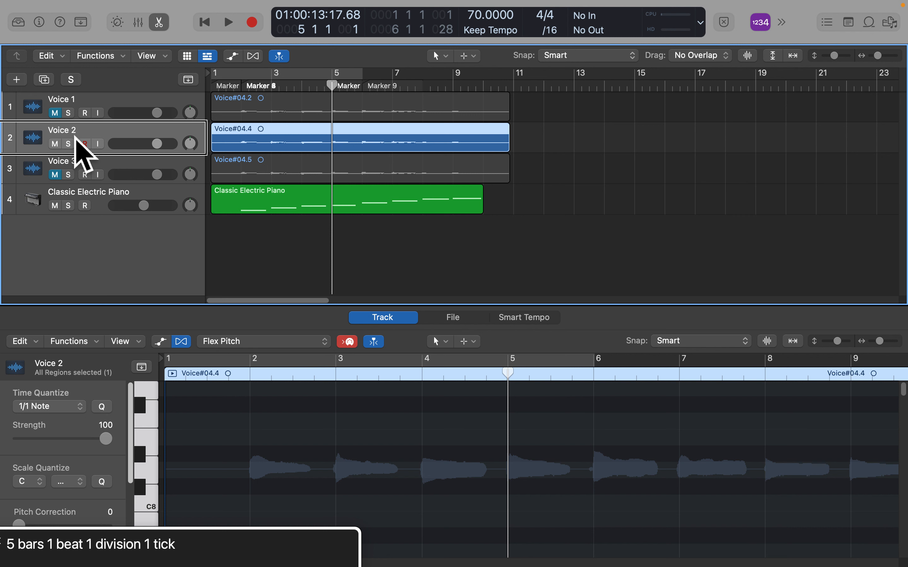
- Mute the Voice 2 track and unmute the Voice 3 track
{"action": "left_click", "coordinate": [75, 169]}
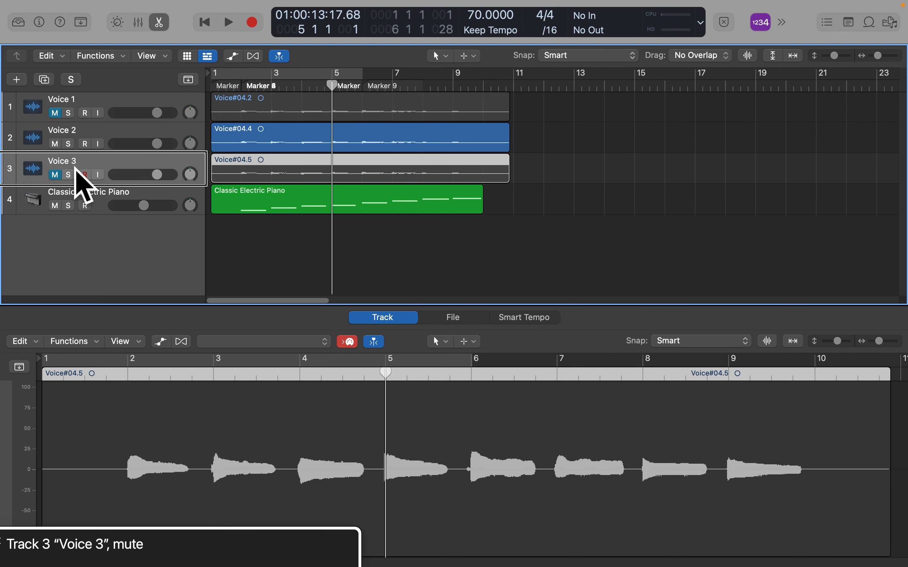
{"action": "left_click", "coordinate": [75, 138]}
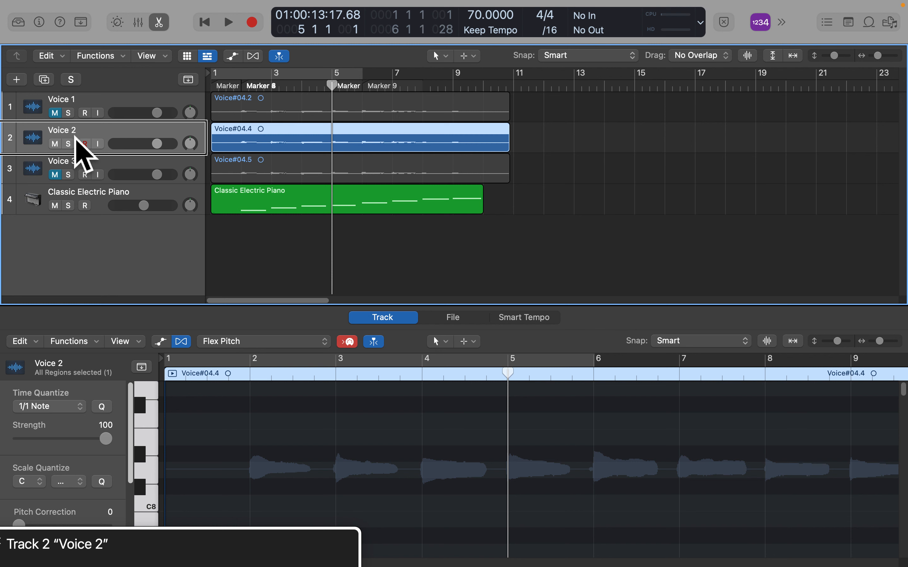
{"action": "key", "text": "m"}
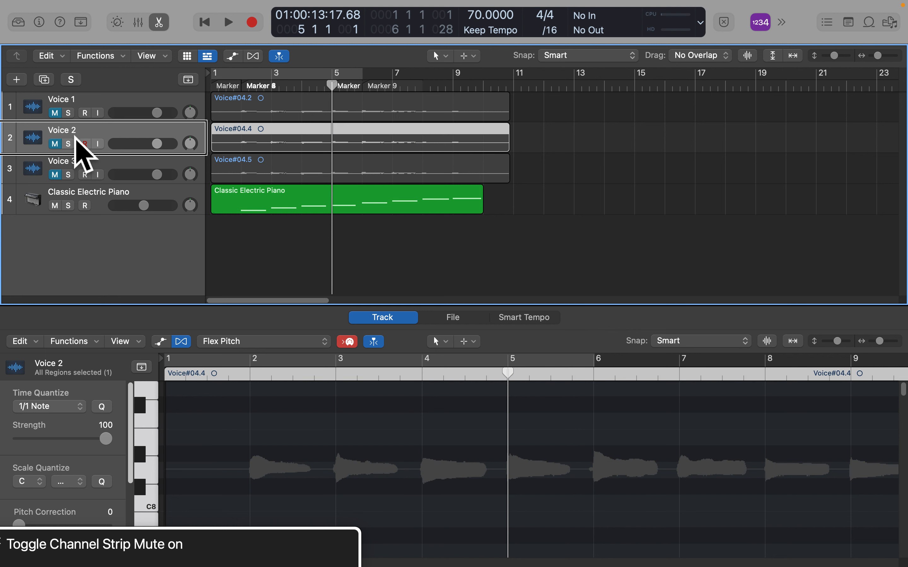
{"action": "left_click", "coordinate": [75, 167]}
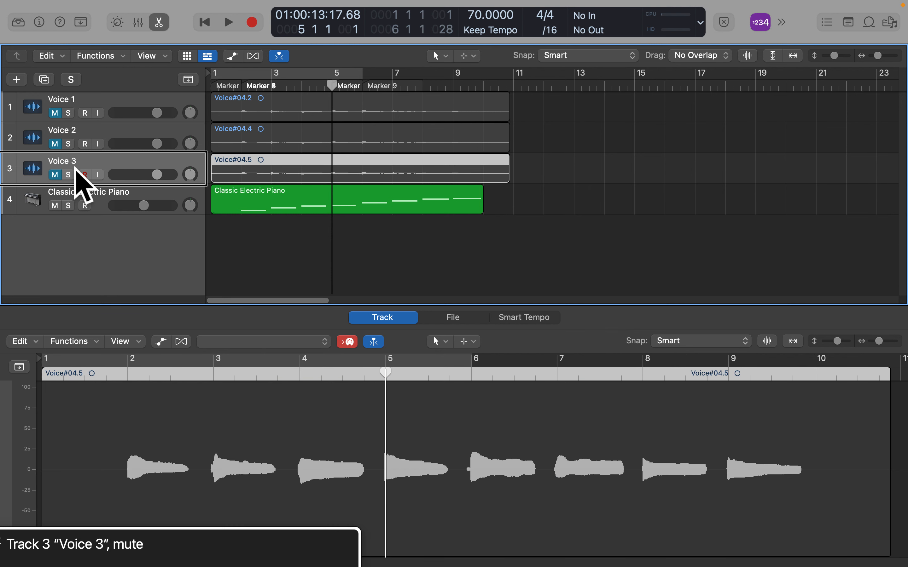
{"action": "key", "text": "m"}
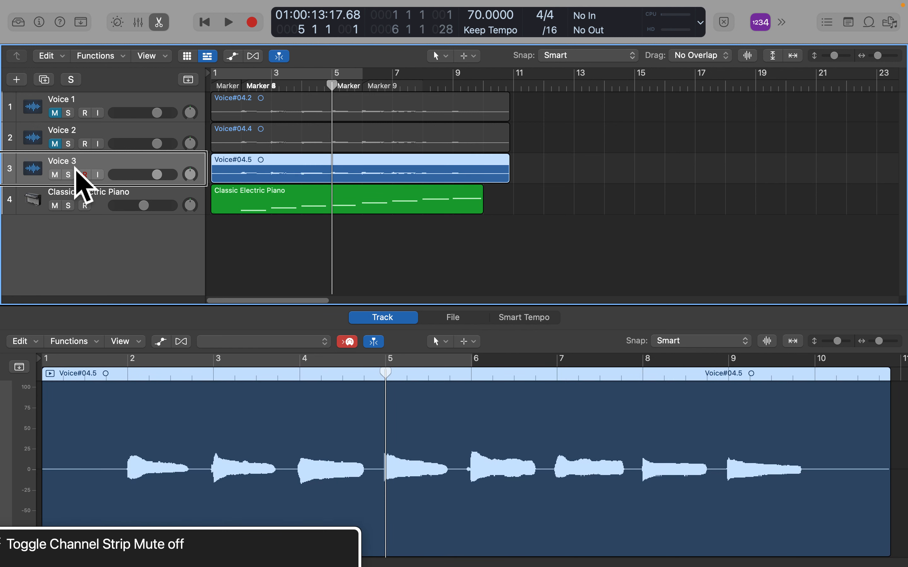
- Show the Mixer and locate the Voice 3 channel strip
{"action": "key", "text": "ctrl+alt+shift+Up"}
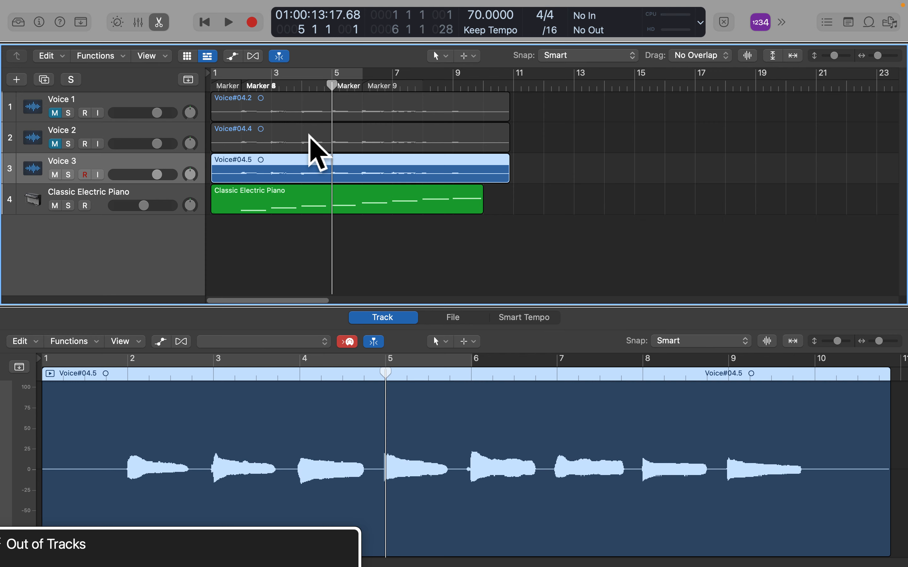
{"action": "key", "text": "x"}
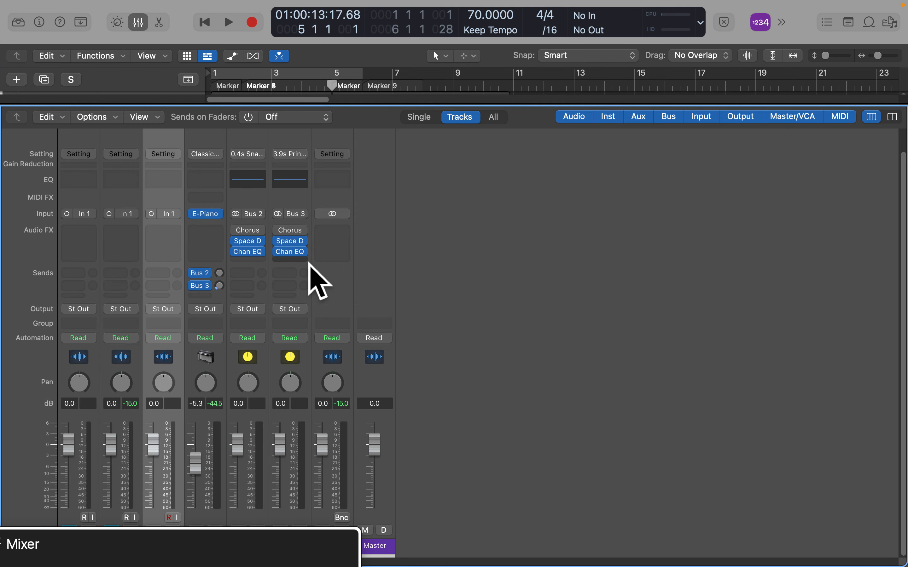
{"action": "key", "text": "ctrl+alt+shift+Down"}
{"action": "key", "text": "ctrl+alt+Right"}
{"action": "key", "text": "ctrl+alt+shift+Down"}
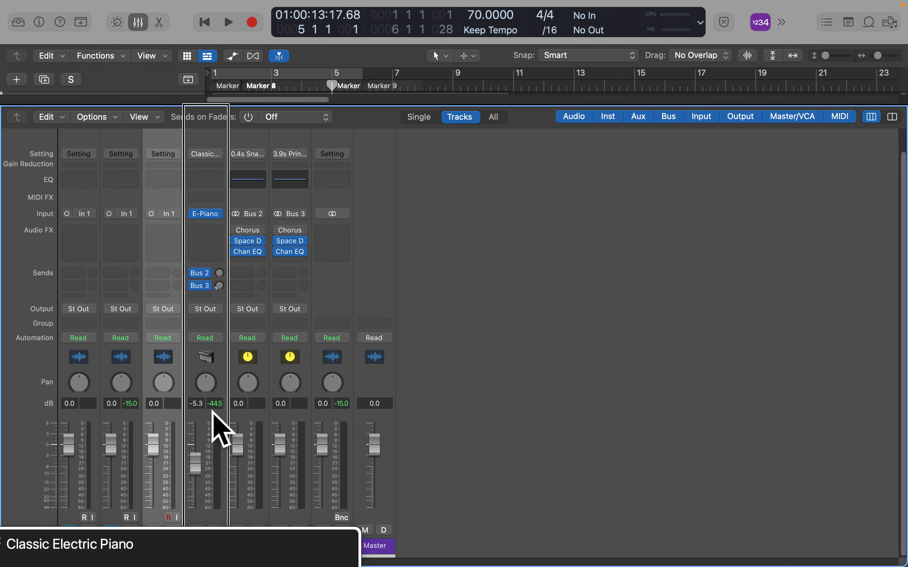
{"action": "key", "text": "ctrl+alt+space"}
{"action": "key", "text": "ctrl+alt+Left"}
{"action": "key", "text": "ctrl+alt+space"}
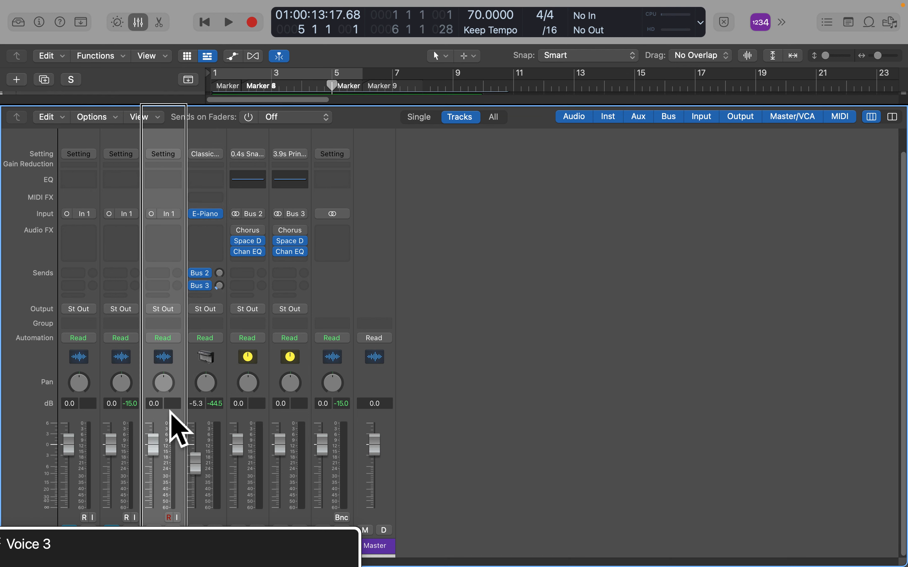
- Insert the mono Pitch Correction plug-in in the first audio effect slot of the Voice 3 channel strip
{"action": "key", "text": "ctrl+alt+shift+Down"}
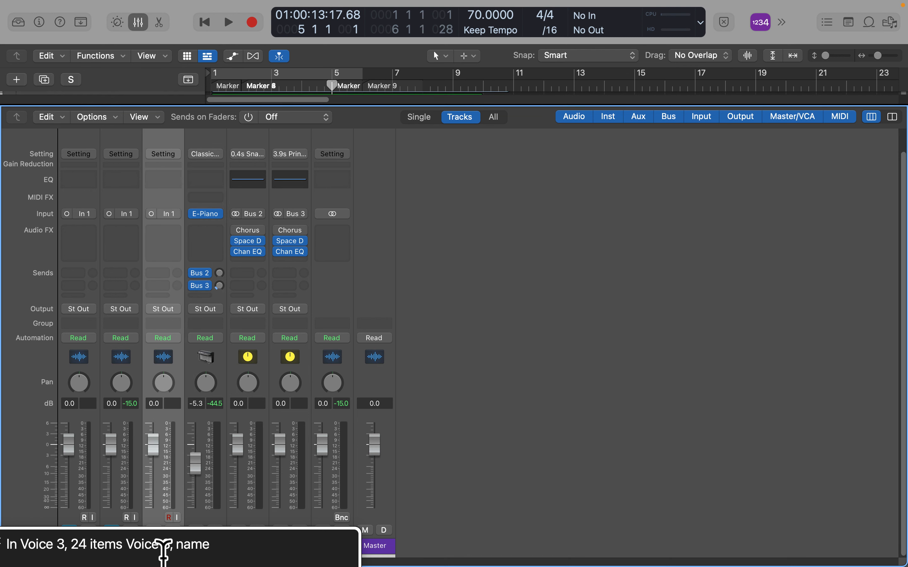
{"action": "key", "text": "ctrl+alt+Right"}
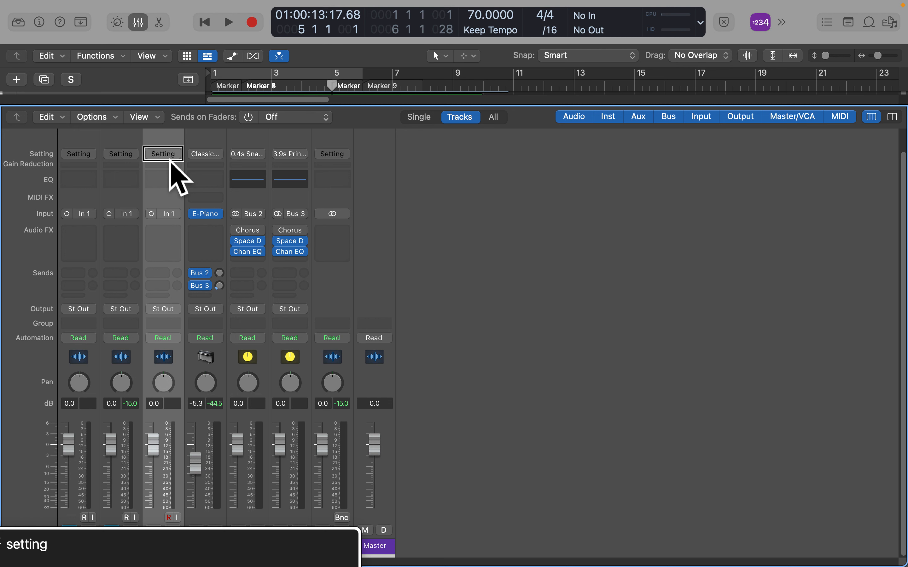
{"action": "key", "text": "ctrl+alt+Right"}
{"action": "key", "text": "ctrl+alt+Right"}
{"action": "key", "text": "ctrl+alt+Right"}
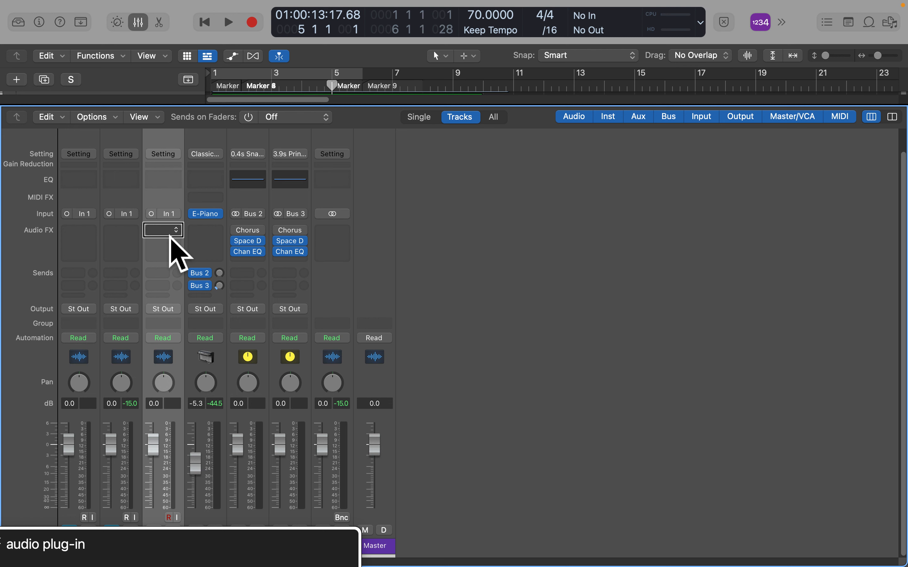
{"action": "key", "text": "ctrl+alt+space"}
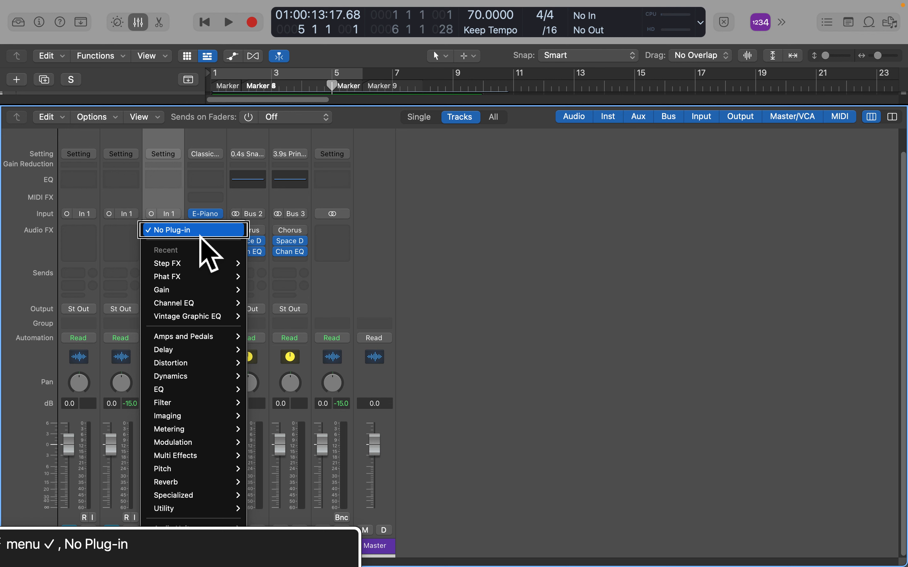
{"action": "type", "text": "pi"}
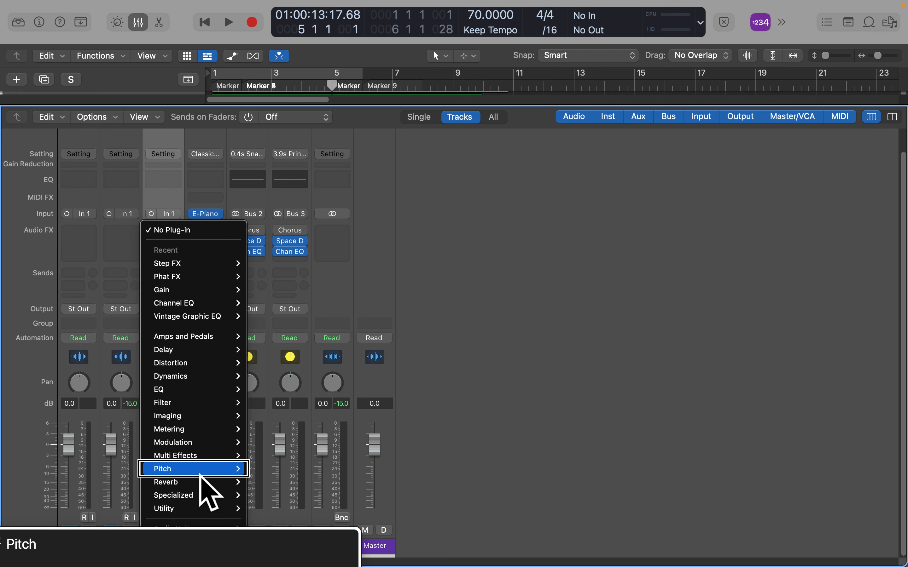
{"action": "key", "text": "Right"}
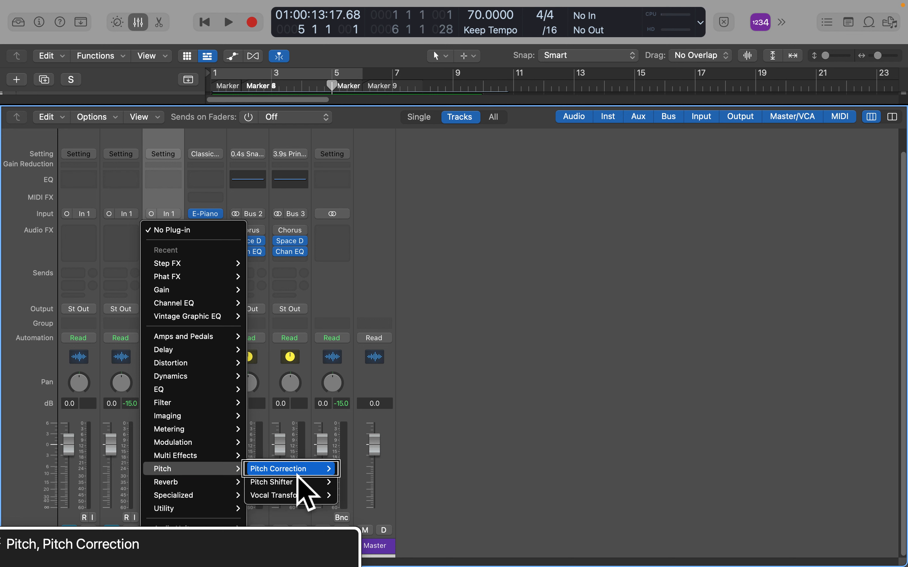
{"action": "key", "text": "Right"}
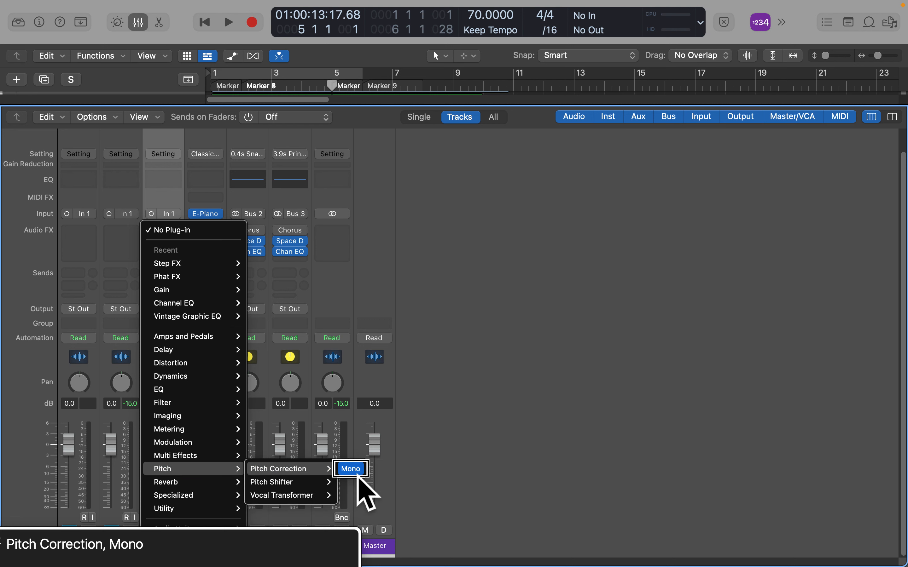
{"action": "key", "text": "Return"}
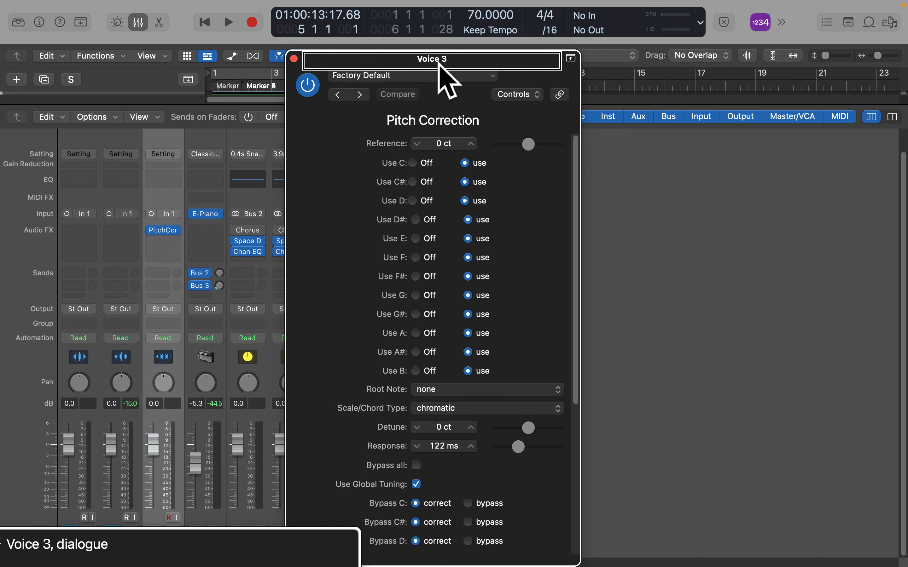
- Choose the Controls view for the Voice 3 Pitch Correction plug-in window
{"action": "key", "text": "ctrl+alt+Right"}
{"action": "key", "text": "ctrl+alt+Right"}
{"action": "key", "text": "ctrl+alt+Right"}
{"action": "key", "text": "ctrl+alt+Right"}
{"action": "key", "text": "ctrl+alt+Right"}
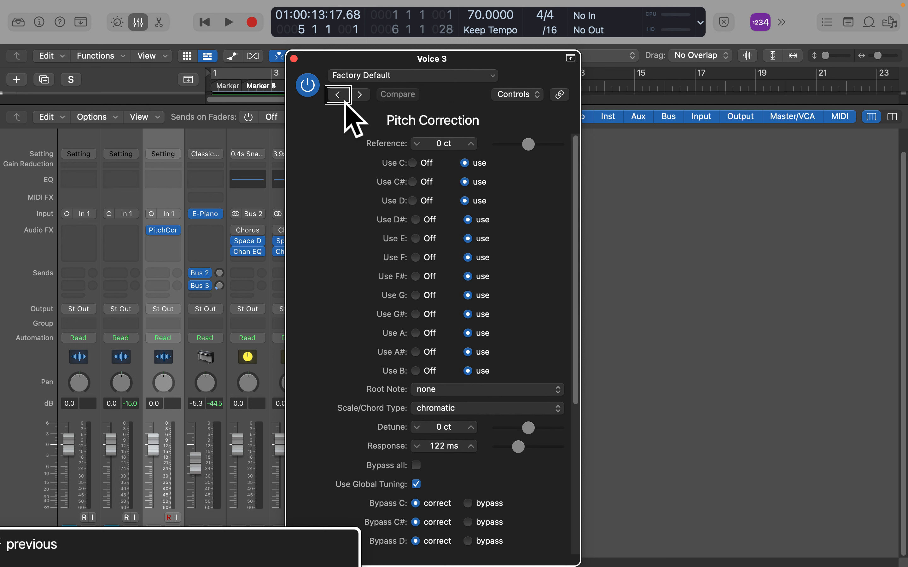
{"action": "key", "text": "ctrl+alt+Right"}
{"action": "key", "text": "ctrl+alt+Right"}
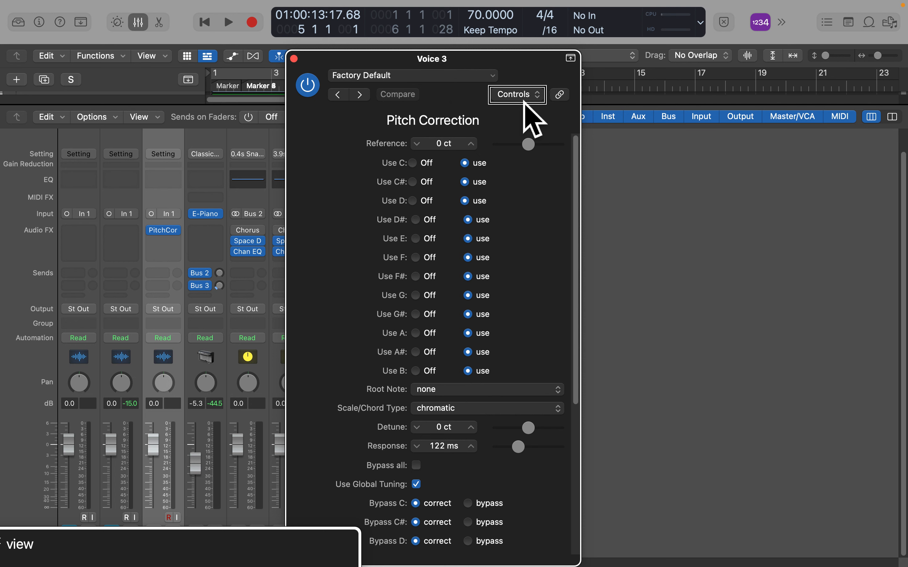
{"action": "key", "text": "ctrl+alt+space"}
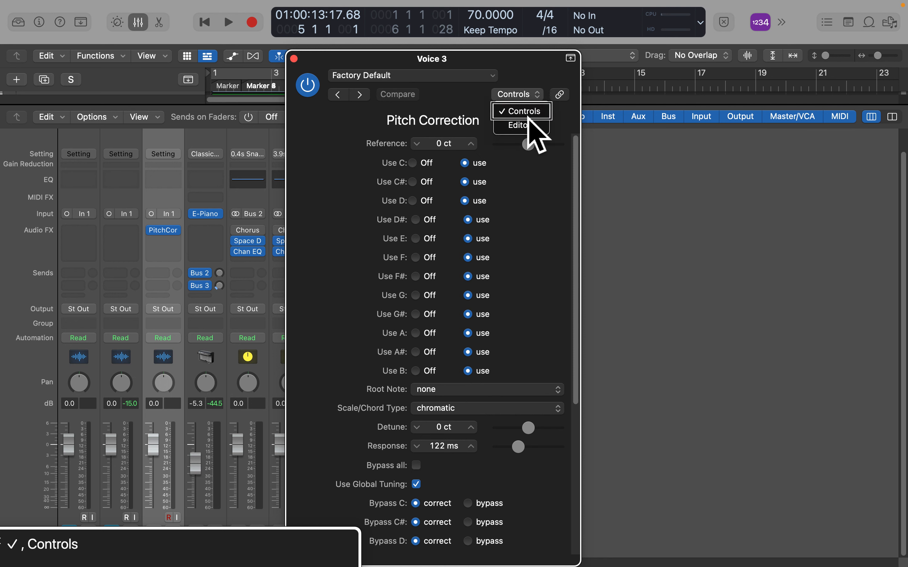
{"action": "key", "text": "ctrl+alt+space"}
- Set the Pitch Correction root note to C, going past the individual note settings
{"action": "key", "text": "ctrl+alt+shift+Down"}
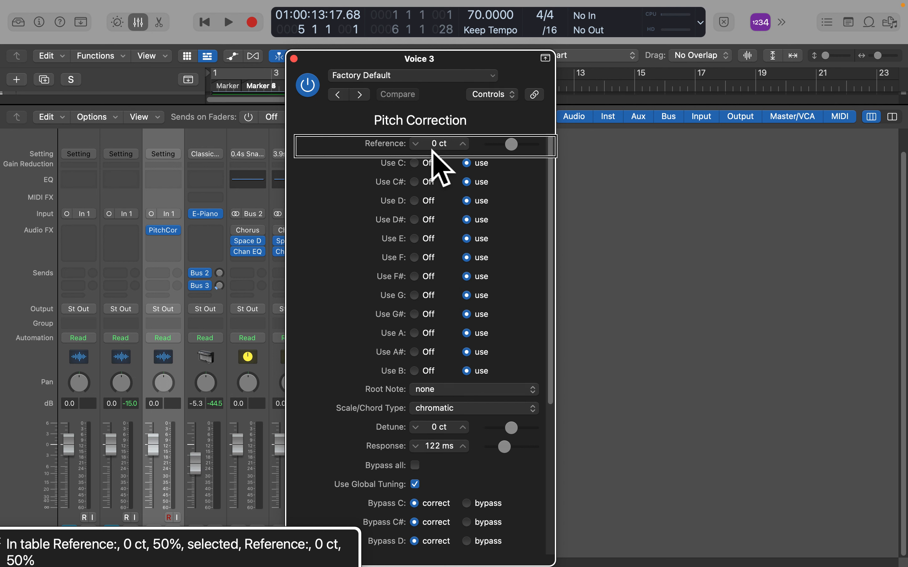
{"action": "key", "text": "ctrl+alt+Down"}
{"action": "key", "text": "ctrl+alt+Down"}
{"action": "key", "text": "ctrl+alt+Down"}
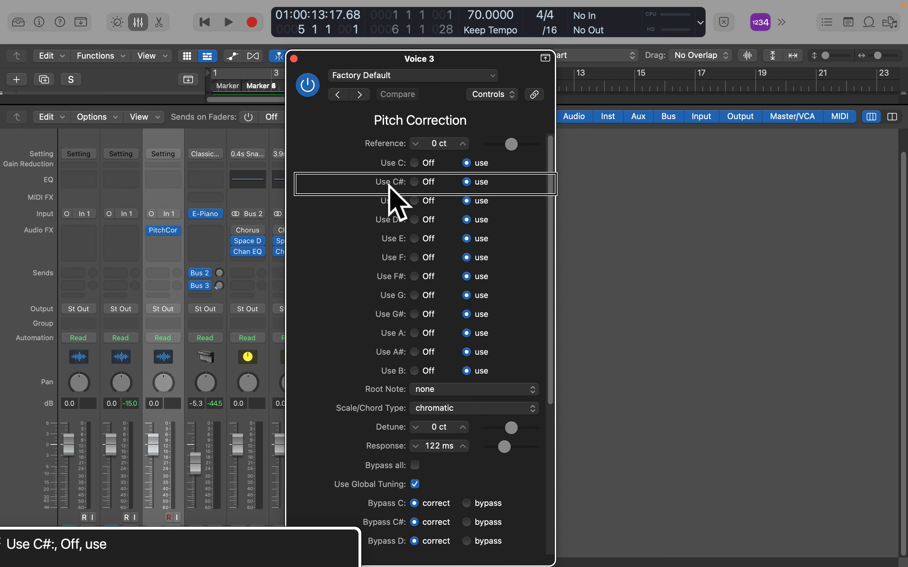
{"action": "key", "text": "ctrl+alt+Down"}
{"action": "key", "text": "ctrl+alt+Down"}
{"action": "key", "text": "ctrl+alt+Down"}
{"action": "key", "text": "ctrl+alt+Down"}
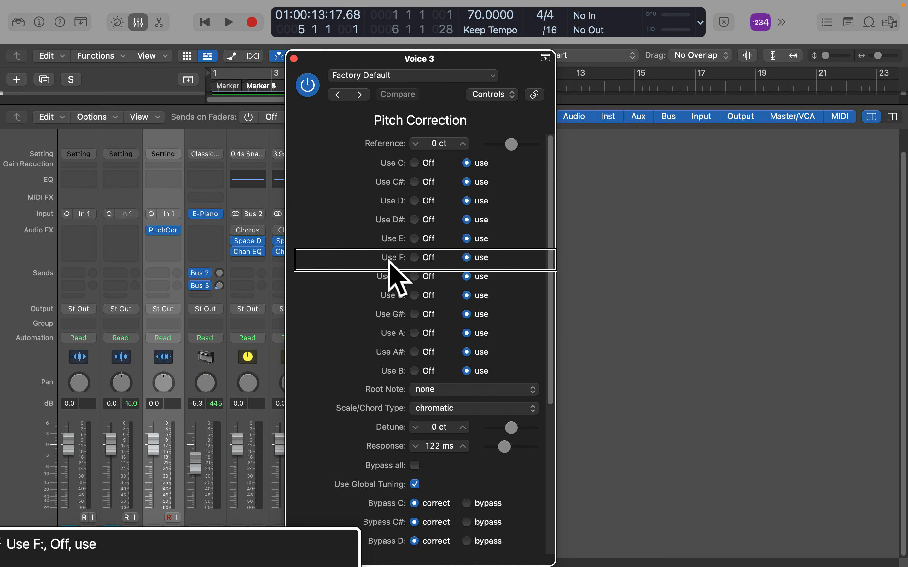
{"action": "key", "text": "ctrl+alt+Down"}
{"action": "key", "text": "ctrl+alt+Down"}
{"action": "key", "text": "ctrl+alt+Down"}
{"action": "key", "text": "ctrl+alt+Down"}
{"action": "key", "text": "ctrl+alt+Down"}
{"action": "key", "text": "ctrl+alt+Down"}
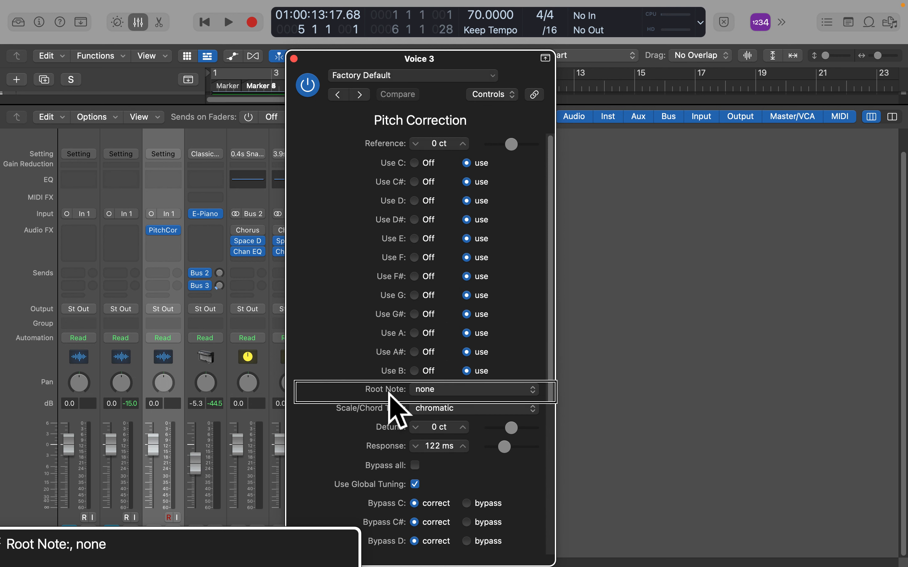
{"action": "key", "text": "ctrl+alt+Up"}
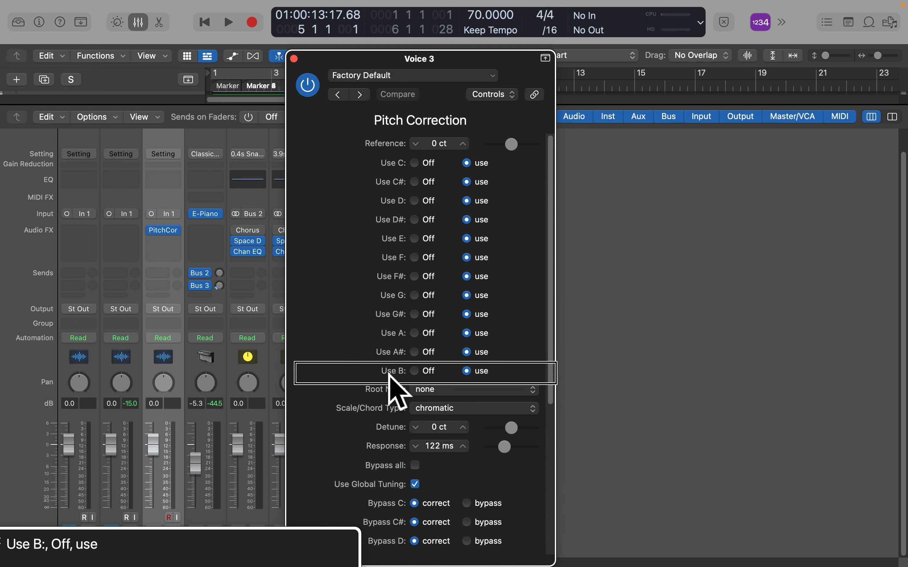
{"action": "key", "text": "ctrl+alt+Down"}
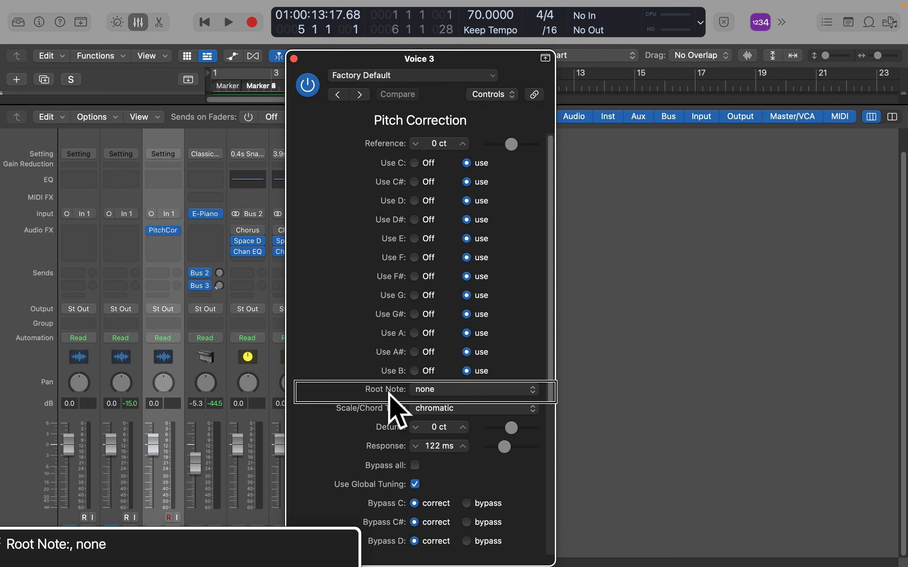
{"action": "key", "text": "ctrl+alt+space"}
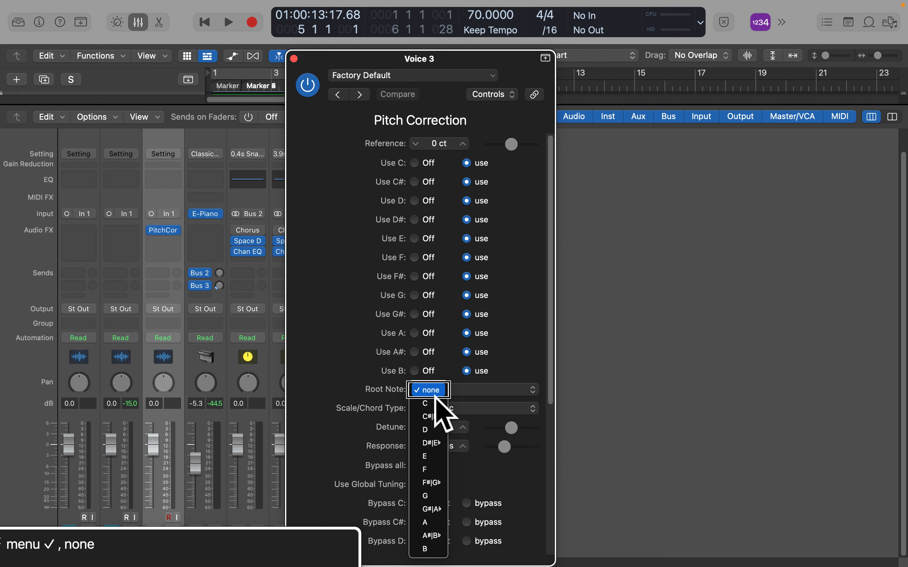
{"action": "key", "text": "Down"}
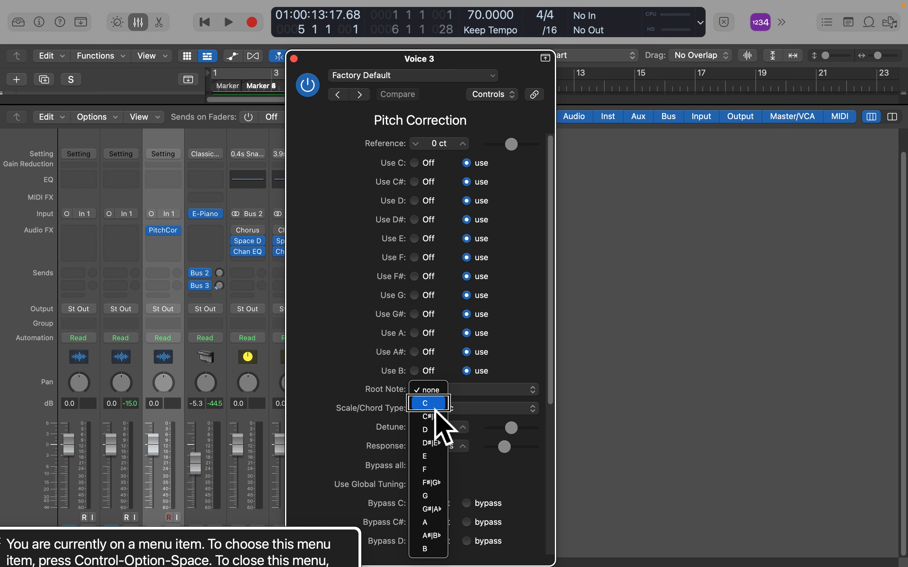
{"action": "key", "text": "ctrl+alt+space"}
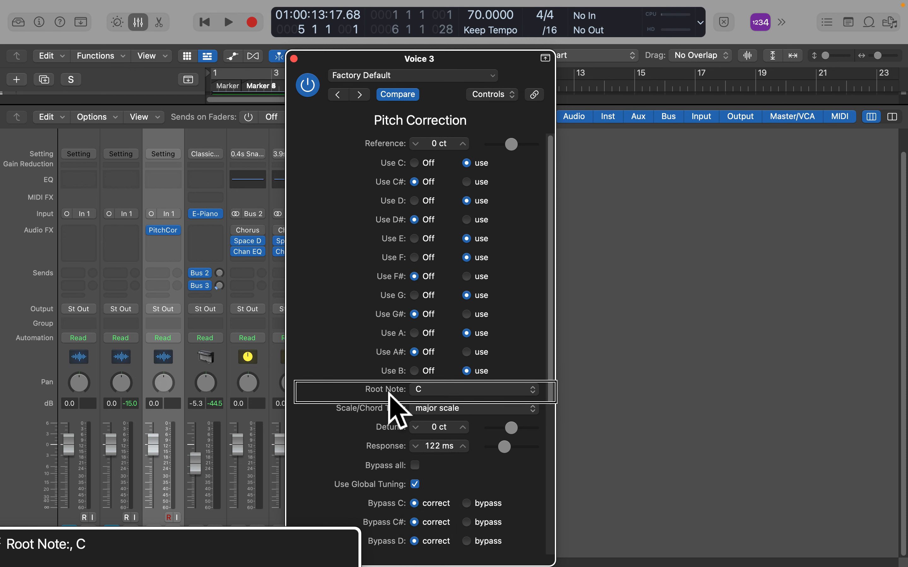
- Raise the Pitch Correction response time to its maximum of 999 ms
{"action": "key", "text": "ctrl+alt+Right"}
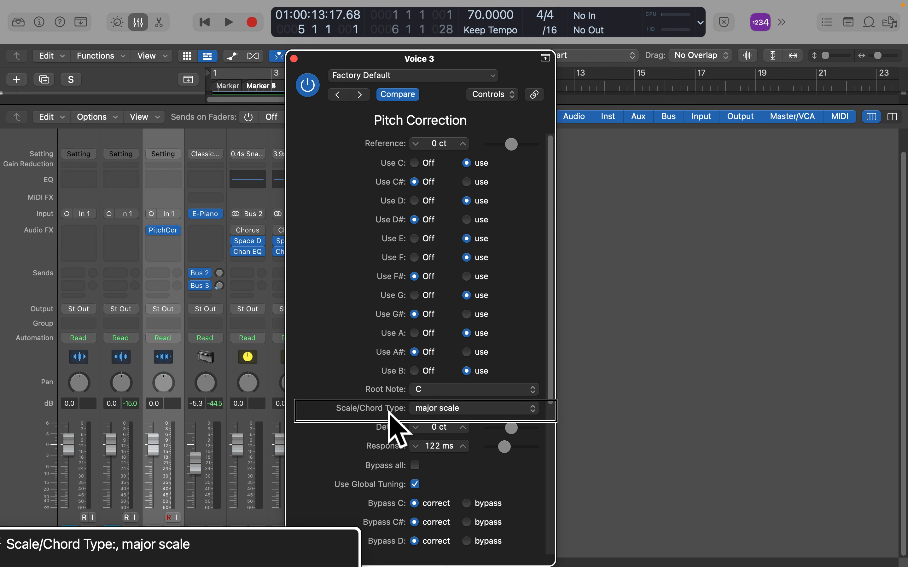
{"action": "key", "text": "ctrl+alt+Right"}
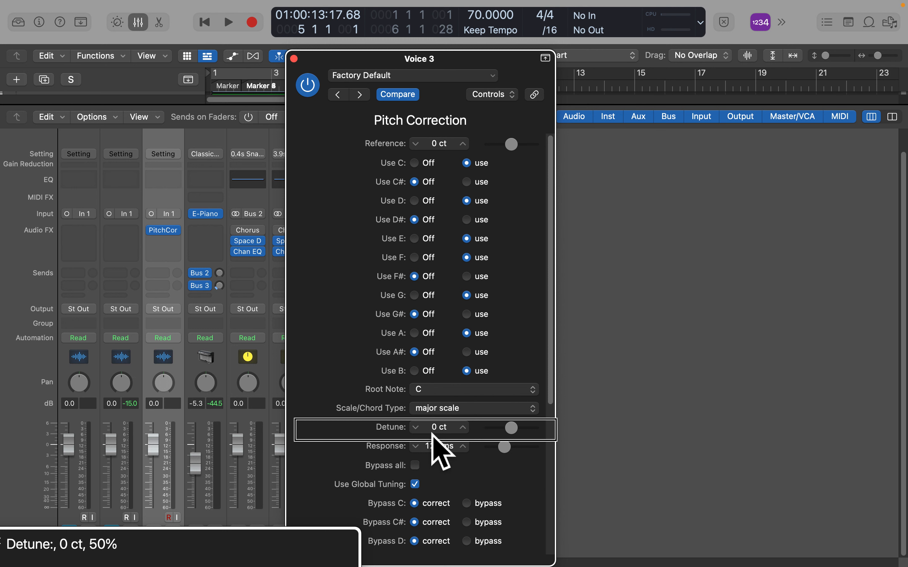
{"action": "key", "text": "ctrl+alt+Right"}
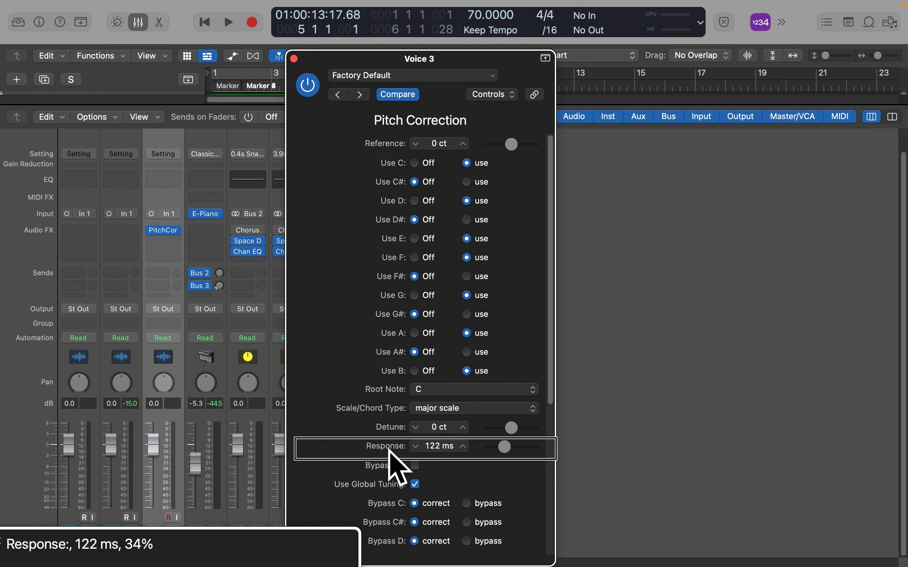
{"action": "key", "text": "ctrl+alt+shift+Down"}
{"action": "key", "text": "ctrl+alt+Right"}
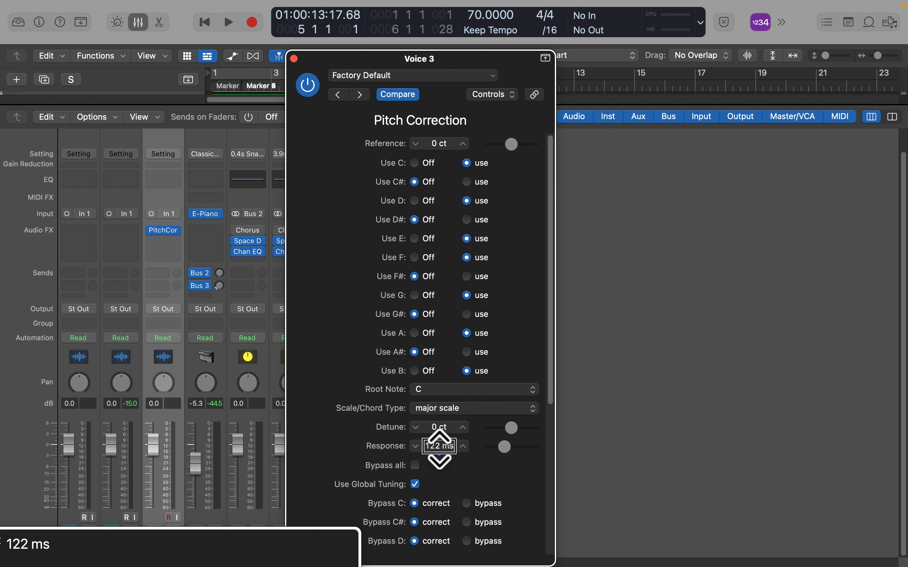
{"action": "key", "text": "ctrl+alt+Right"}
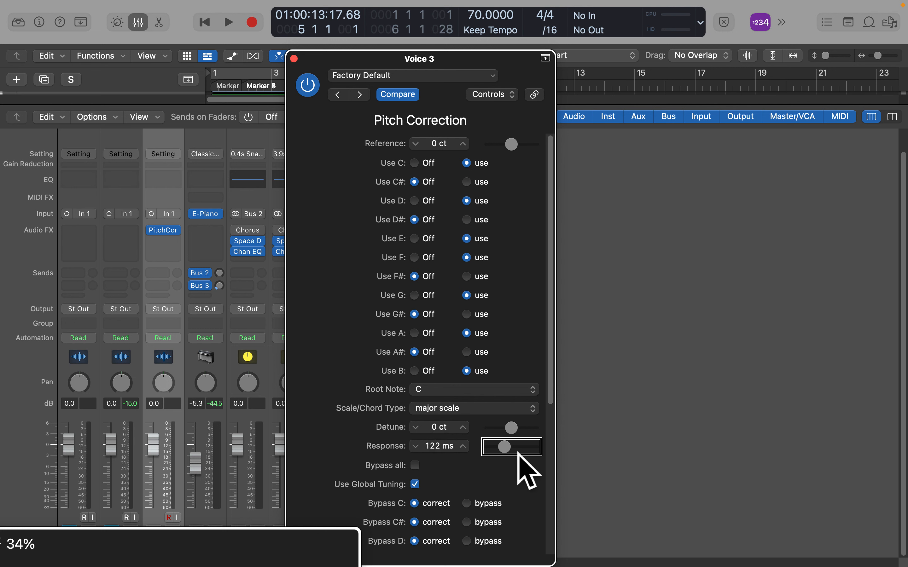
{"action": "key", "text": "ctrl+alt+shift+Down"}
{"action": "key", "text": "ctrl+alt+Right"}
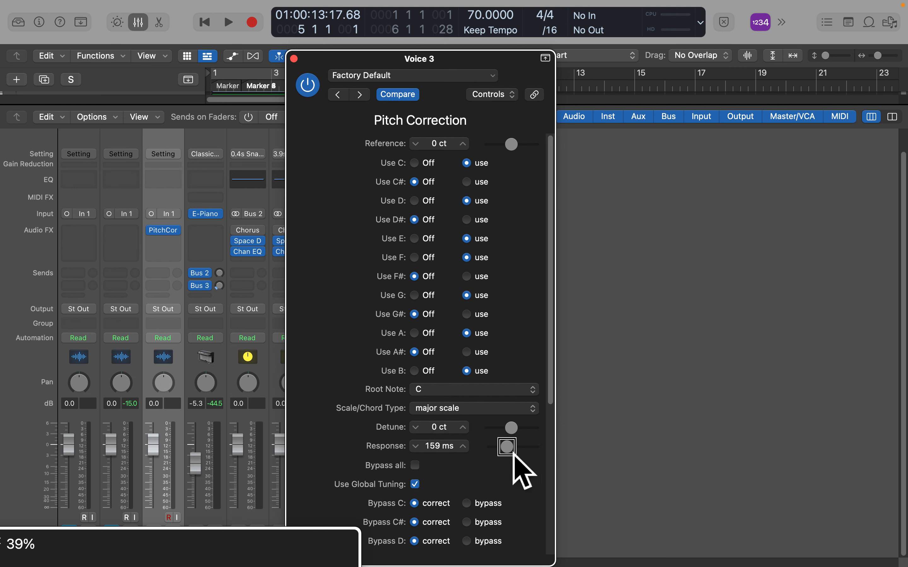
{"action": "left_click_drag", "start_coordinate": [514, 452], "coordinate": [539, 452]}
- Play the project from 1 1 1 1 to hear Voice 3 with the slow pitch correction response, then stop playback
{"action": "key", "text": "Return"}
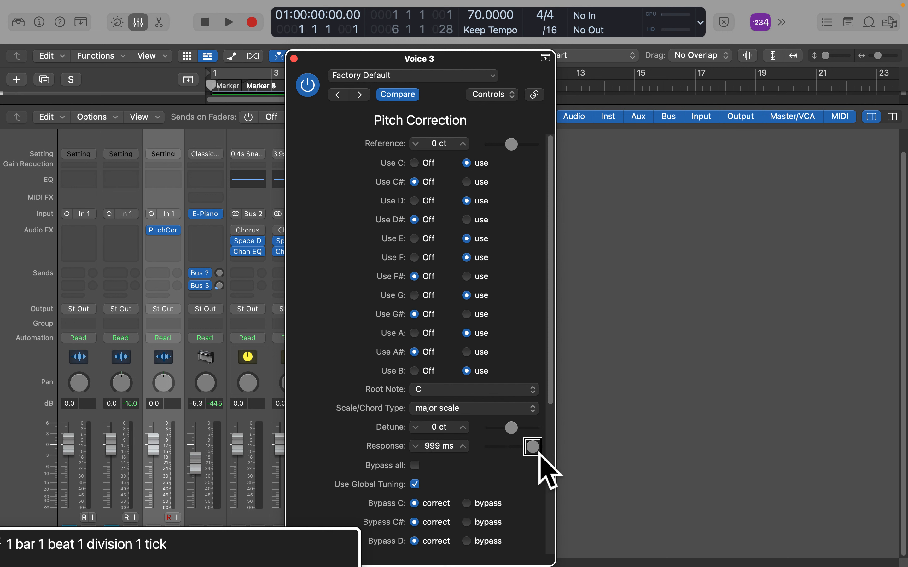
{"action": "key", "text": "period"}
{"action": "key", "text": "space"}
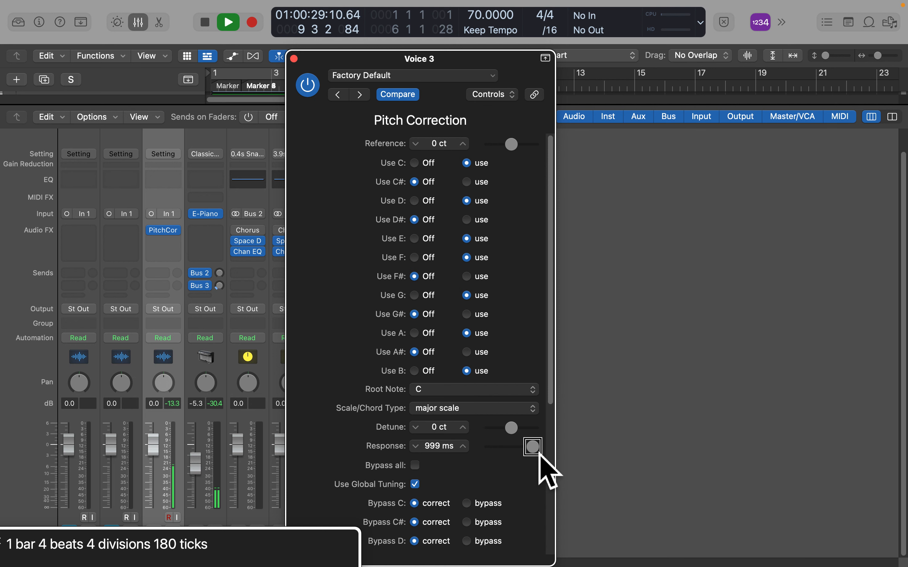
{"action": "key", "text": "space"}
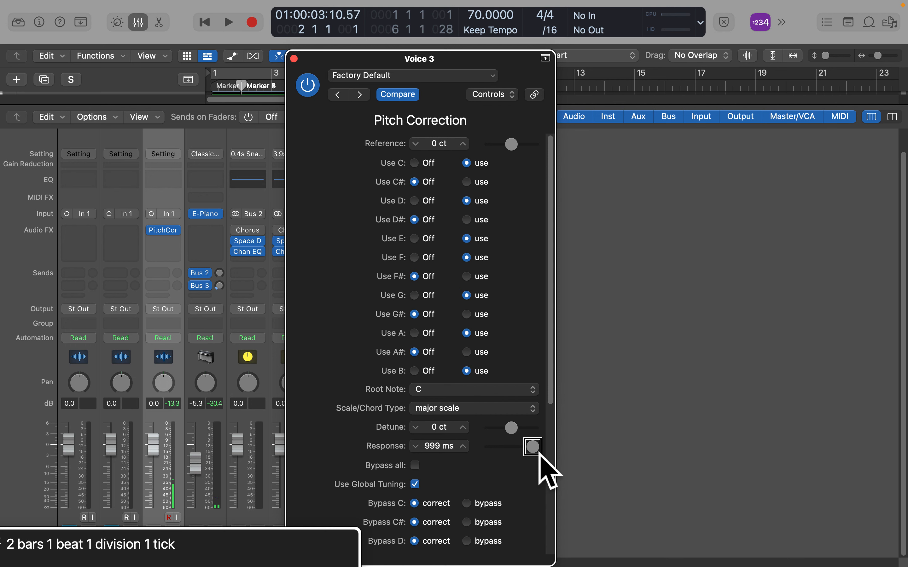
- Lower the Pitch Correction response time to 0.00 ms
{"action": "key", "text": "ctrl+alt+shift+Up"}
{"action": "key", "text": "ctrl+alt+shift+Up"}
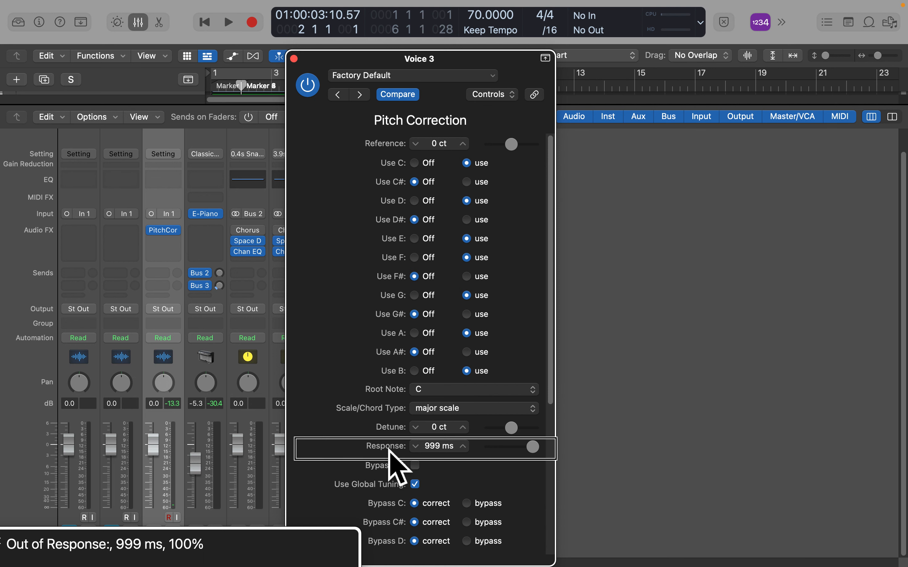
{"action": "key", "text": "ctrl+alt+Right"}
{"action": "key", "text": "ctrl+alt+Left"}
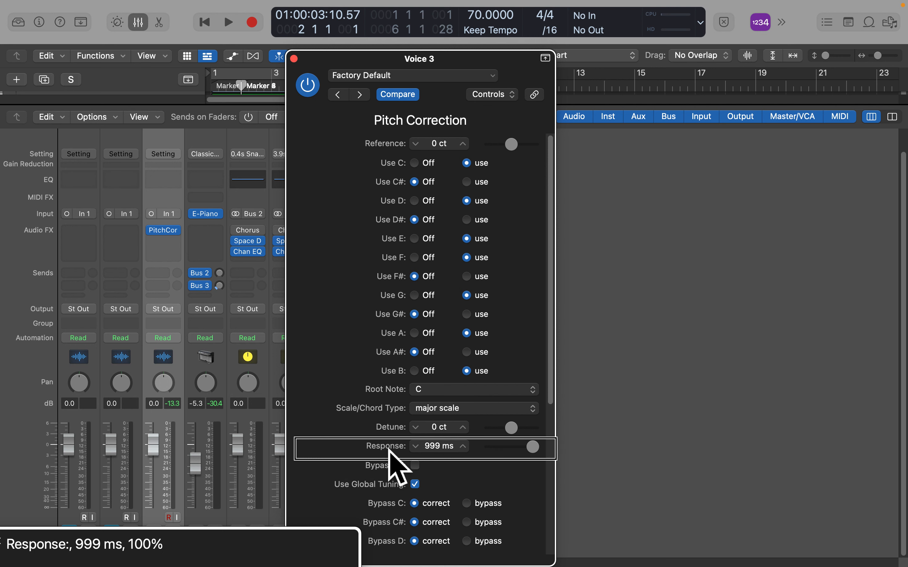
{"action": "key", "text": "ctrl+alt+shift+Down"}
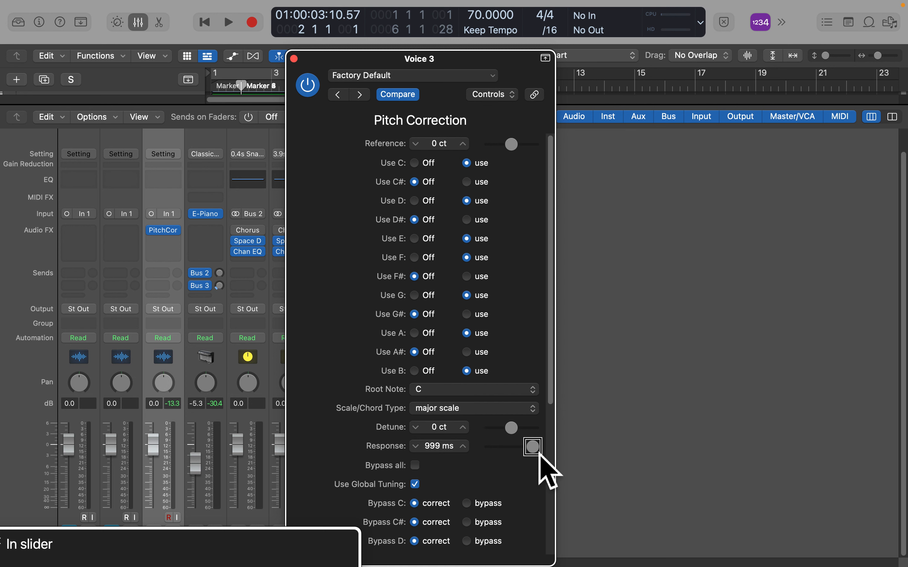
{"action": "key", "text": "ctrl+alt+Left"}
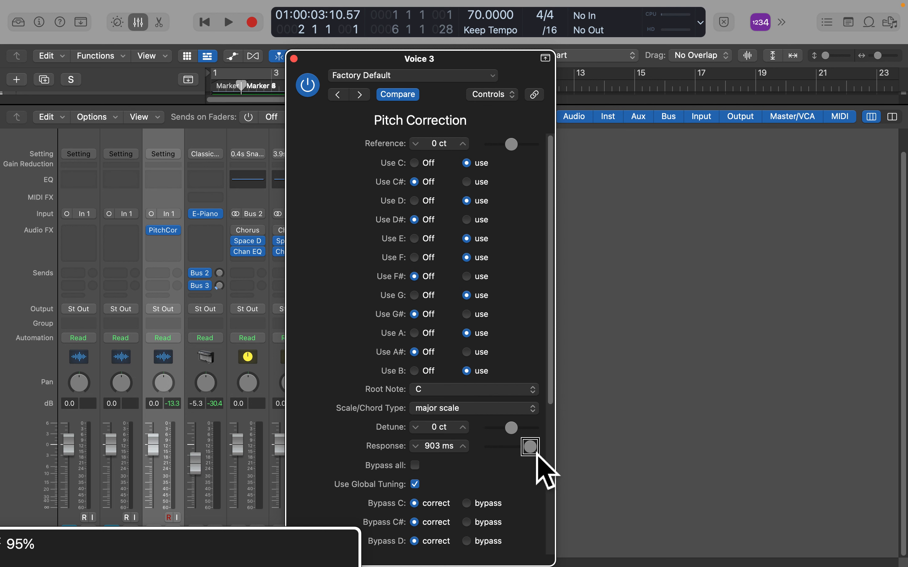
{"action": "key", "text": "ctrl+alt+Left"}
{"action": "key", "text": "ctrl+alt+Left"}
{"action": "key", "text": "ctrl+alt+Left"}
{"action": "key", "text": "ctrl+alt+Left"}
{"action": "key", "text": "ctrl+alt+Left"}
{"action": "key", "text": "ctrl+alt+Left"}
{"action": "key", "text": "ctrl+alt+Left"}
{"action": "key", "text": "ctrl+alt+Left"}
{"action": "key", "text": "ctrl+alt+Left"}
{"action": "key", "text": "ctrl+alt+Left"}
{"action": "key", "text": "ctrl+alt+Left"}
{"action": "key", "text": "ctrl+alt+Left"}
{"action": "key", "text": "ctrl+alt+Left"}
{"action": "key", "text": "ctrl+alt+Left"}
{"action": "key", "text": "ctrl+alt+Left"}
{"action": "key", "text": "ctrl+alt+Left"}
{"action": "key", "text": "ctrl+alt+Left"}
{"action": "key", "text": "ctrl+alt+Left"}
{"action": "key", "text": "ctrl+alt+Left"}
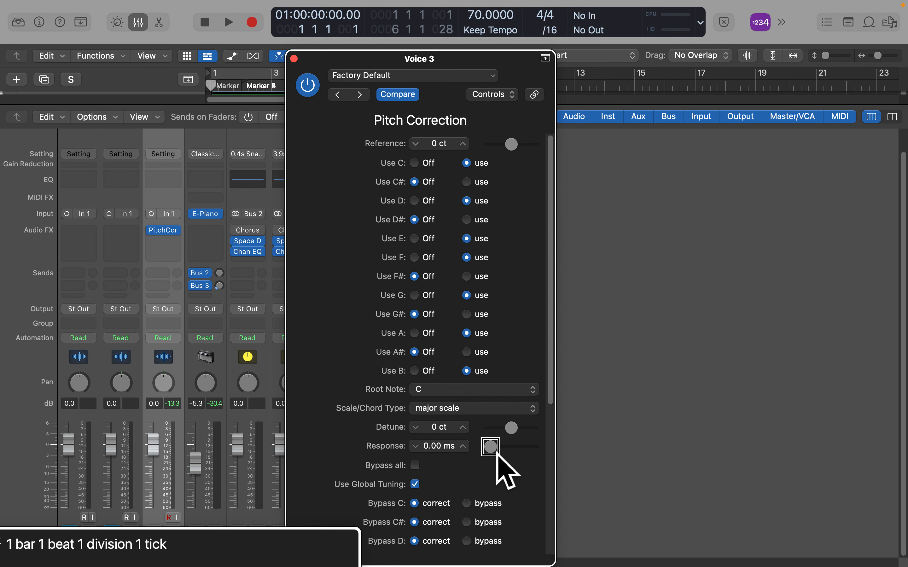
- Play the project from 1 1 1 1 to hear Voice 3 with the 0.00 ms pitch correction response, and stop playback
{"action": "key", "text": "space"}
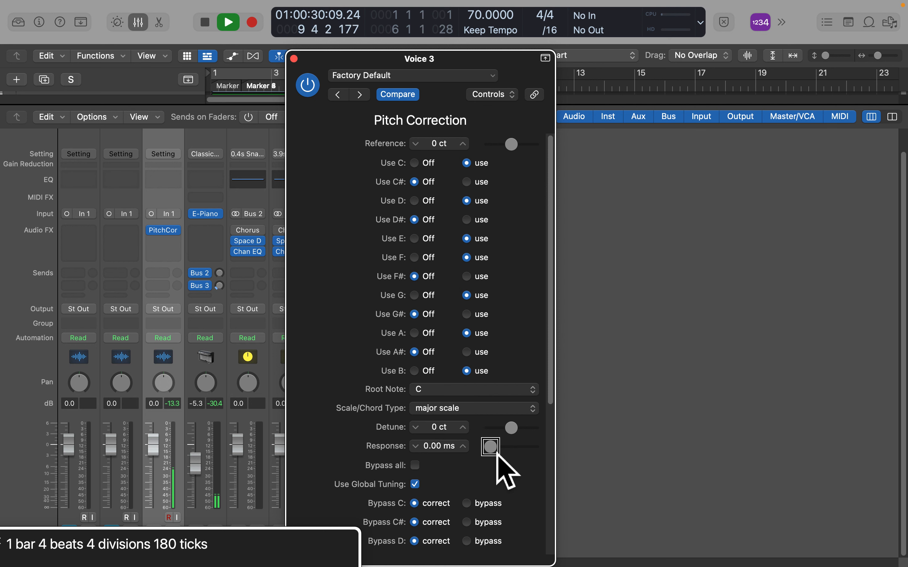
{"action": "key", "text": "space"}
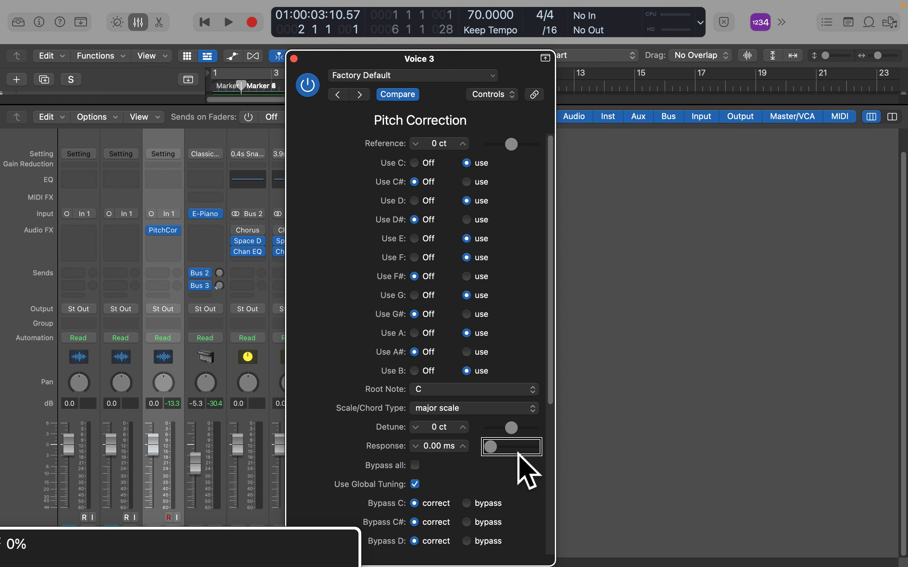
- Raise the Pitch Correction response time on Voice 3 to 257 ms, the slider's 50% position
{"action": "key", "text": "ctrl+alt+shift+Down"}
{"action": "key", "text": "ctrl+alt+Right"}
{"action": "key", "text": "ctrl+alt+Right"}
{"action": "key", "text": "ctrl+alt+Right"}
{"action": "key", "text": "ctrl+alt+Right"}
{"action": "key", "text": "ctrl+alt+Right"}
{"action": "key", "text": "ctrl+alt+Right"}
{"action": "key", "text": "ctrl+alt+Right"}
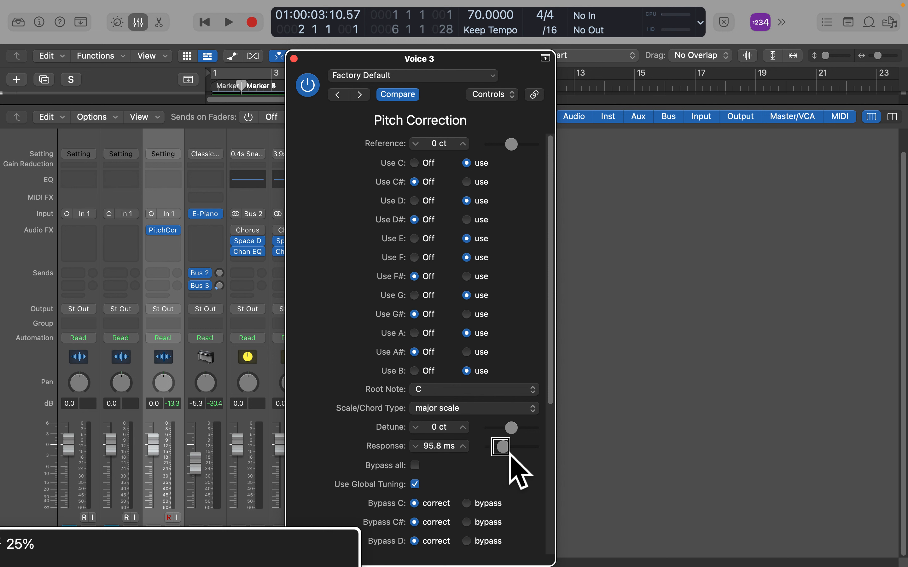
{"action": "key", "text": "ctrl+alt+Right"}
{"action": "key", "text": "ctrl+alt+Right"}
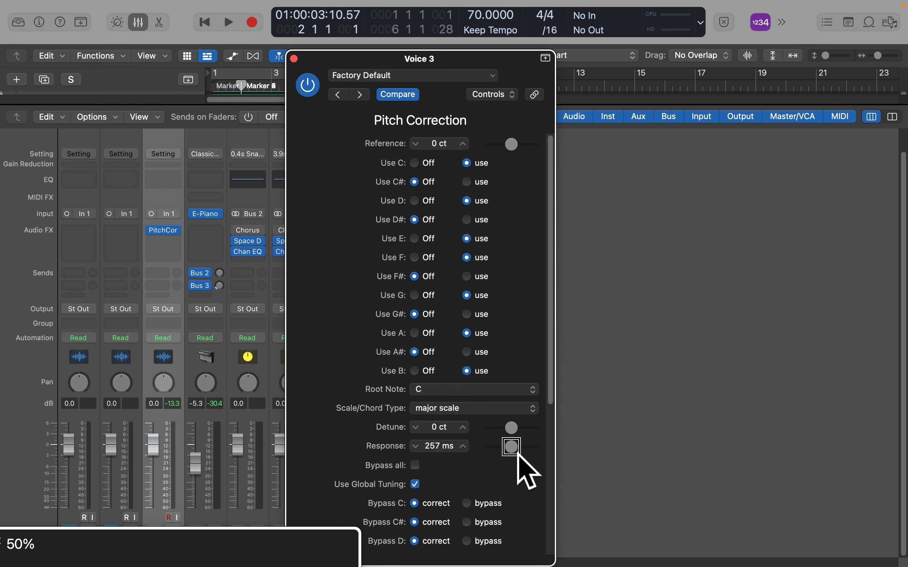
- Play the project to hear Voice 3 with the 257 ms response, and return the playhead to the project start
{"action": "key", "text": "space"}
{"action": "key", "text": "Return"}
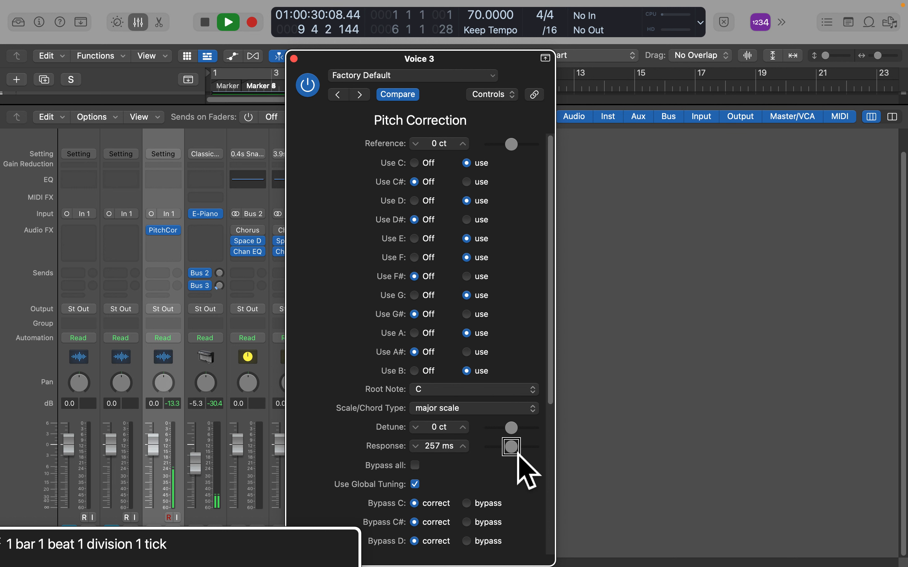
{"action": "key", "text": "space"}
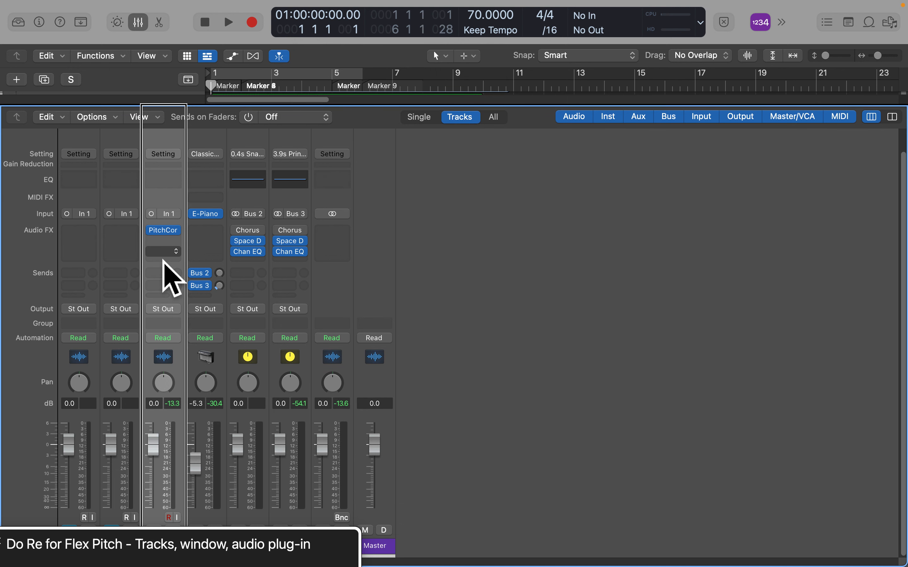
- Mute the E-Piano channel and unmute Voice 2 in the mixer
{"action": "key", "text": "ctrl+alt+shift+Down"}
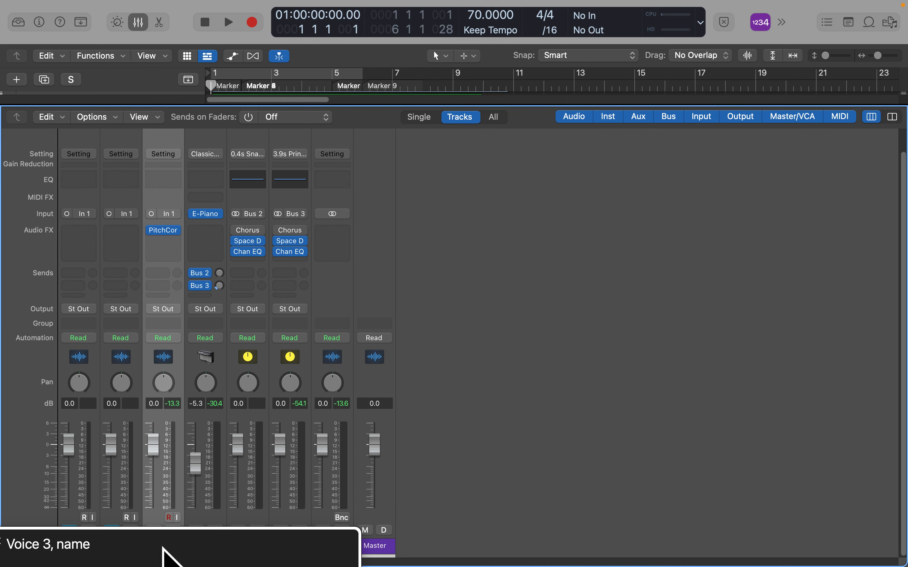
{"action": "key", "text": "ctrl+alt+shift+Up"}
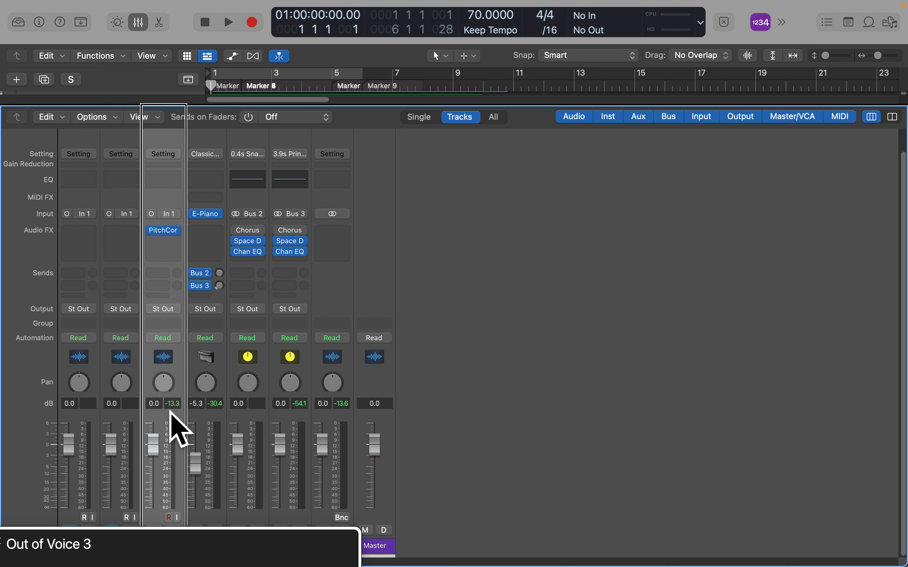
{"action": "key", "text": "ctrl+alt+Right"}
{"action": "key", "text": "ctrl+alt+shift+Down"}
{"action": "key", "text": "ctrl+alt+Right"}
{"action": "key", "text": "ctrl+alt+shift+Up"}
{"action": "key", "text": "ctrl+alt+Left"}
{"action": "key", "text": "ctrl+alt+Left"}
{"action": "key", "text": "ctrl+alt+shift+Down"}
{"action": "key", "text": "ctrl+alt+Right"}
{"action": "key", "text": "ctrl+alt+shift+Up"}
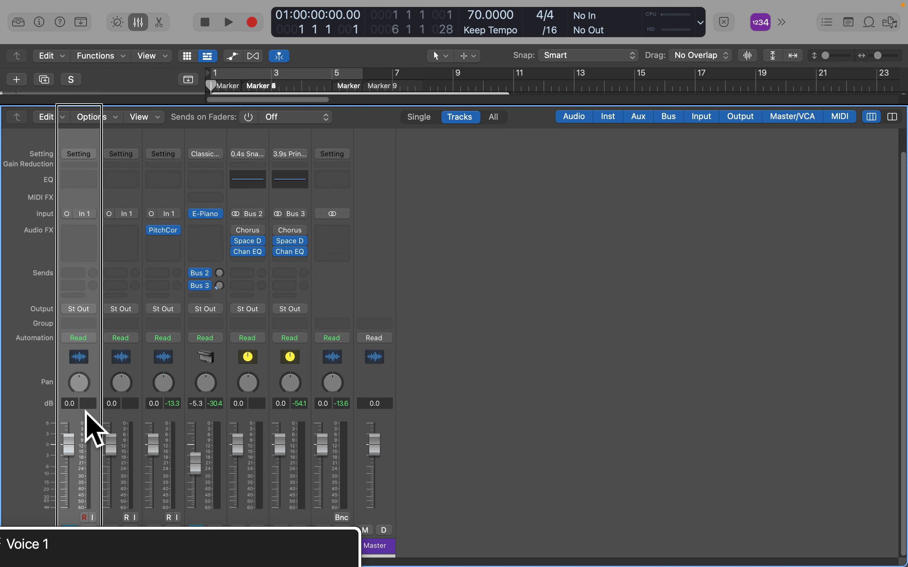
- Switch on input monitoring for Voice 1 and unmute its channel in the mixer
{"action": "key", "text": "ctrl+alt+shift+Down"}
{"action": "key", "text": "ctrl+alt+Right"}
{"action": "key", "text": "ctrl+alt+Right"}
{"action": "key", "text": "ctrl+alt+space"}
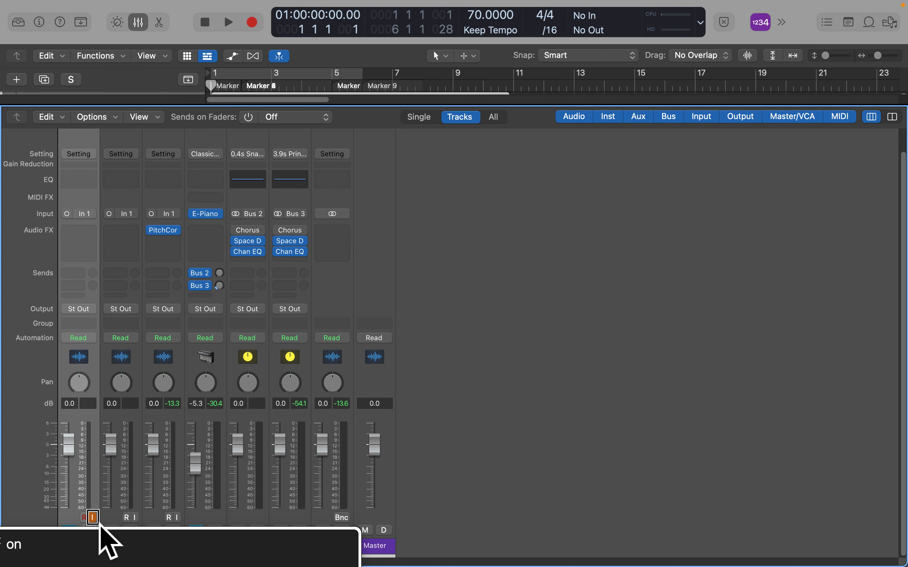
{"action": "key", "text": "ctrl+alt+Left"}
{"action": "key", "text": "ctrl+alt+Right"}
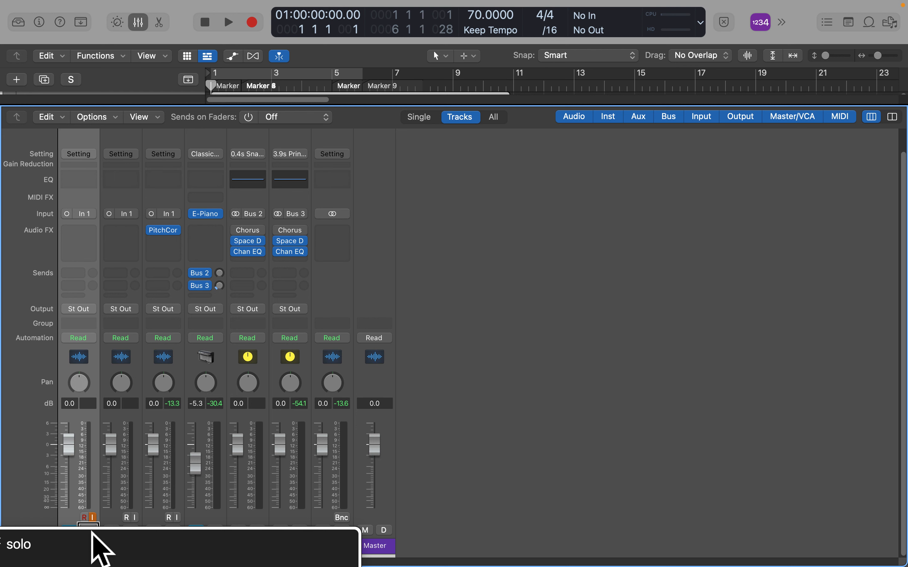
{"action": "key", "text": "ctrl+alt+Left"}
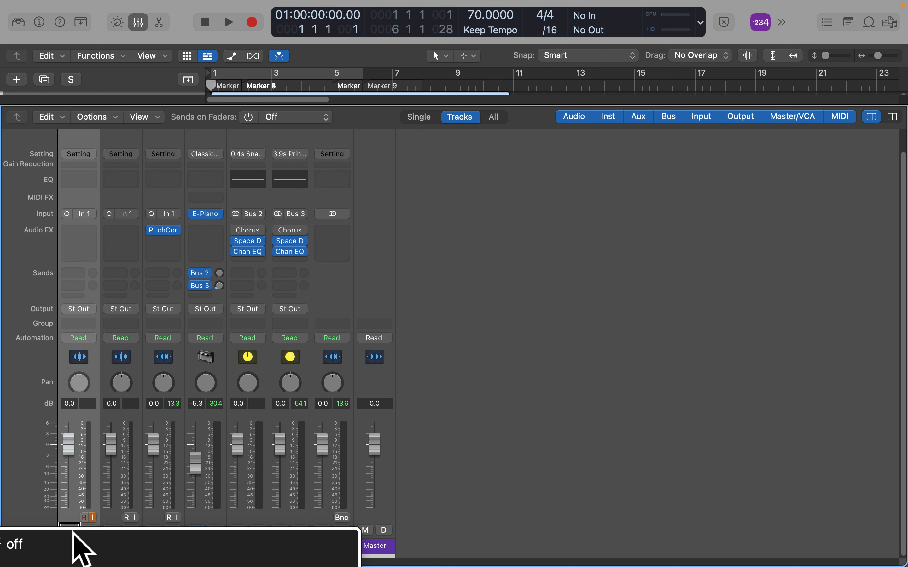
- Play the opening of the project to hear all three voices together without the electric piano, and stop playback
{"action": "key", "text": "space"}
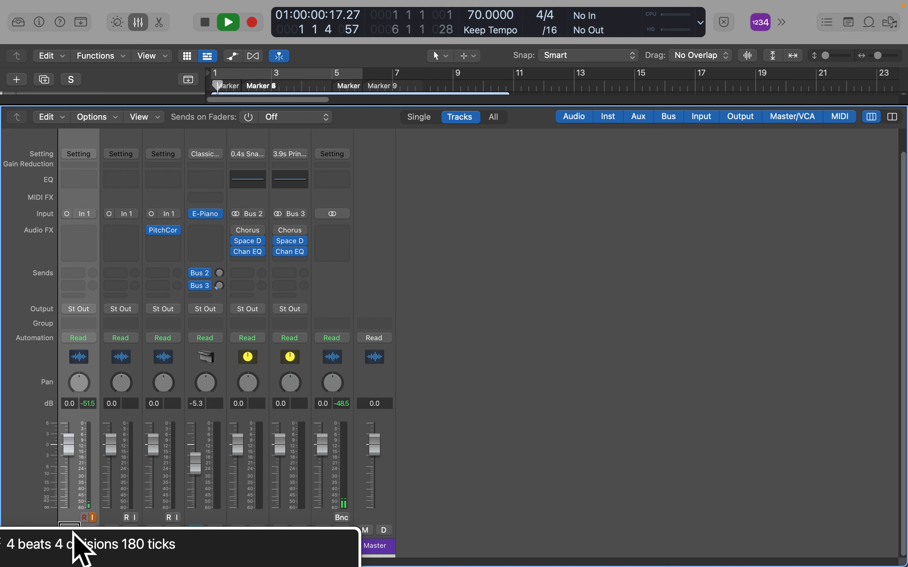
{"action": "key", "text": "space"}
{"action": "key", "text": "period"}
{"action": "key", "text": "space"}
{"action": "key", "text": "space"}
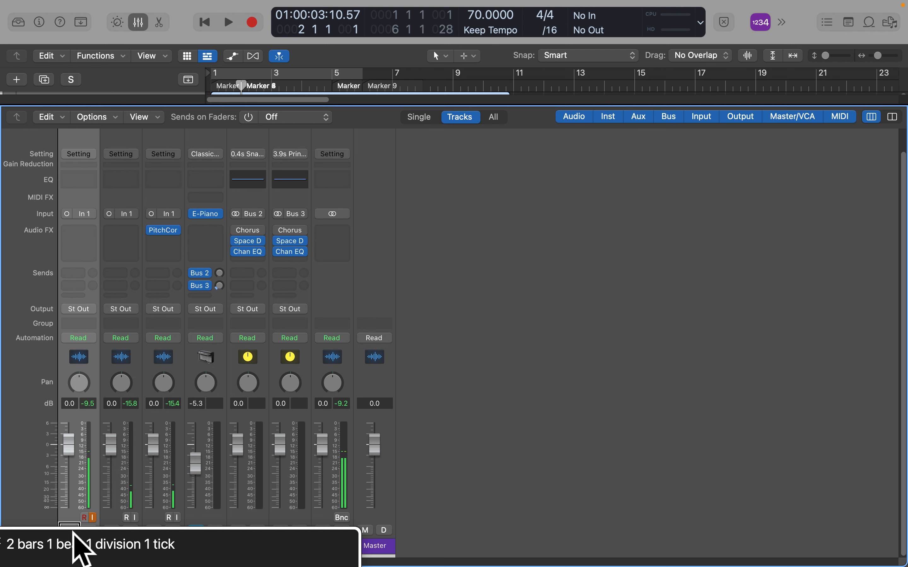
- Turn off input monitoring on Voice 1 and return the playhead to 1 1 1 1
{"action": "left_click", "coordinate": [98, 523]}
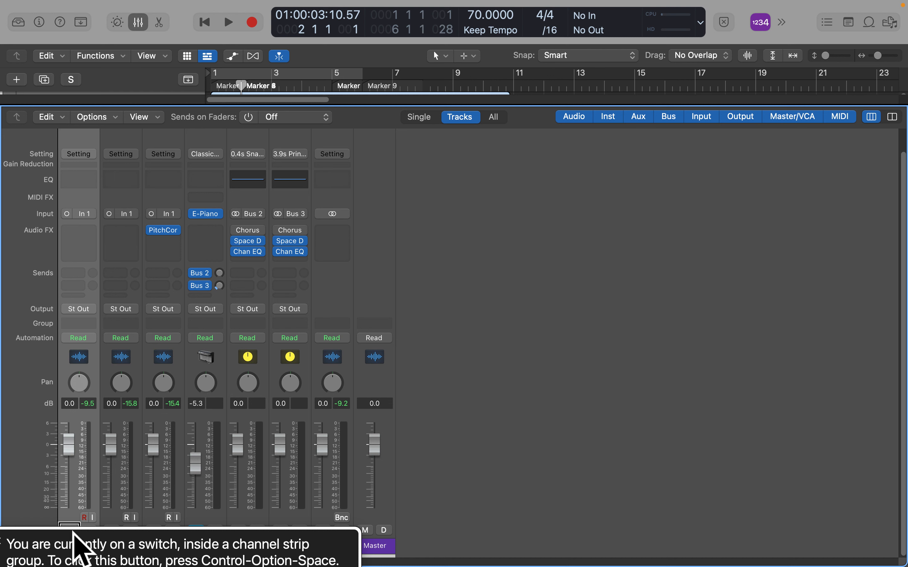
{"action": "key", "text": "Return"}
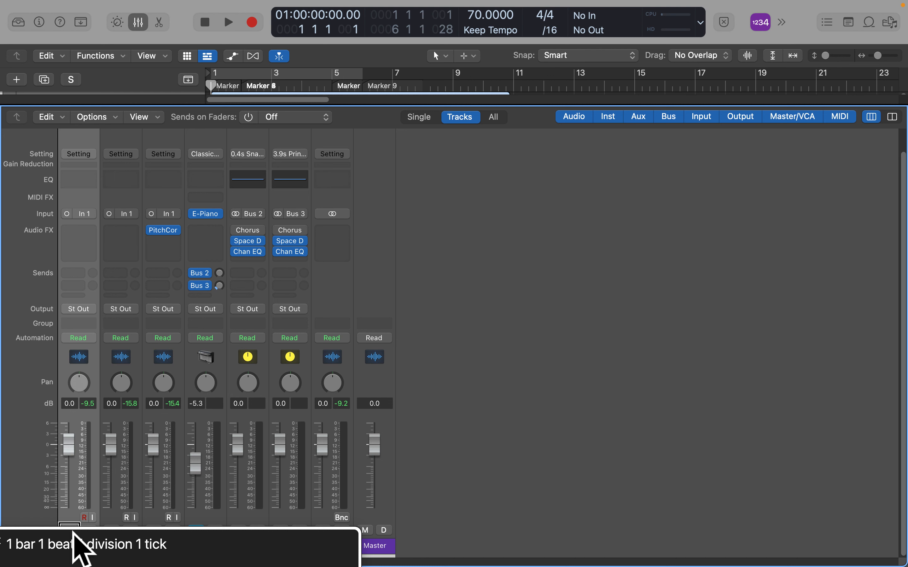